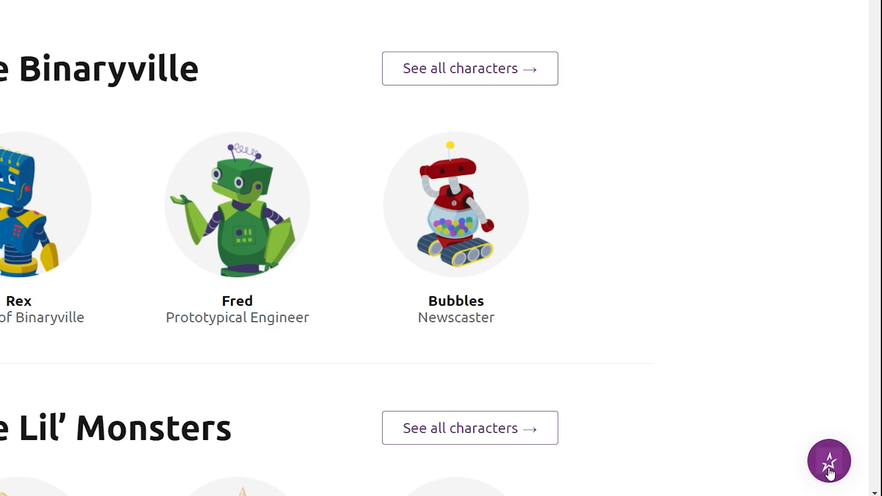
Step: Open the BinaryVille Assistant chat and send the question "Tell me more about Rex"
click(827, 464)
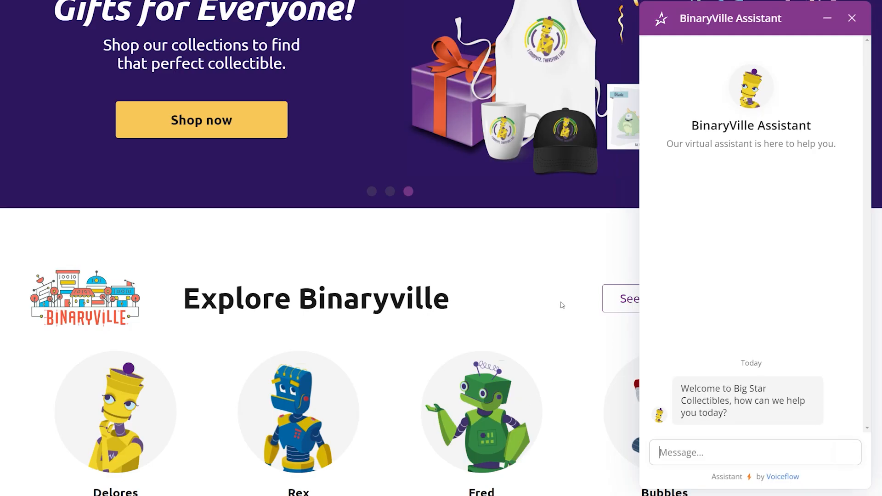
text(Tell me more about Rex)
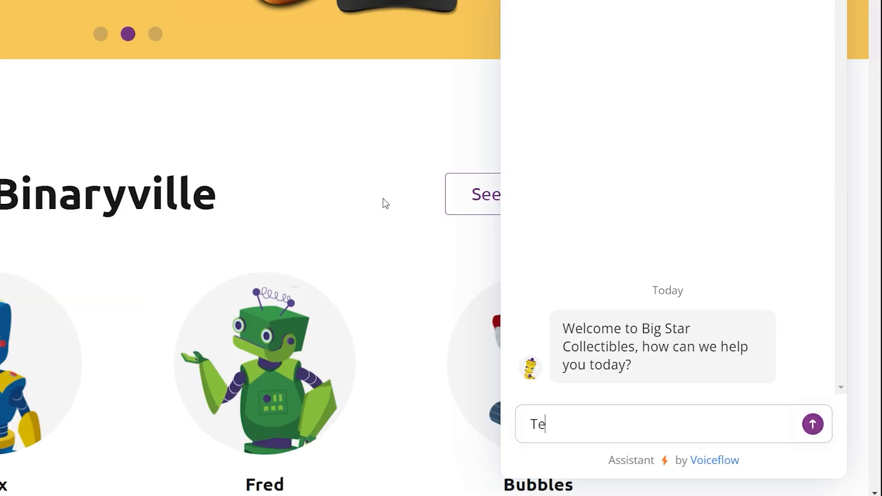
key(Return)
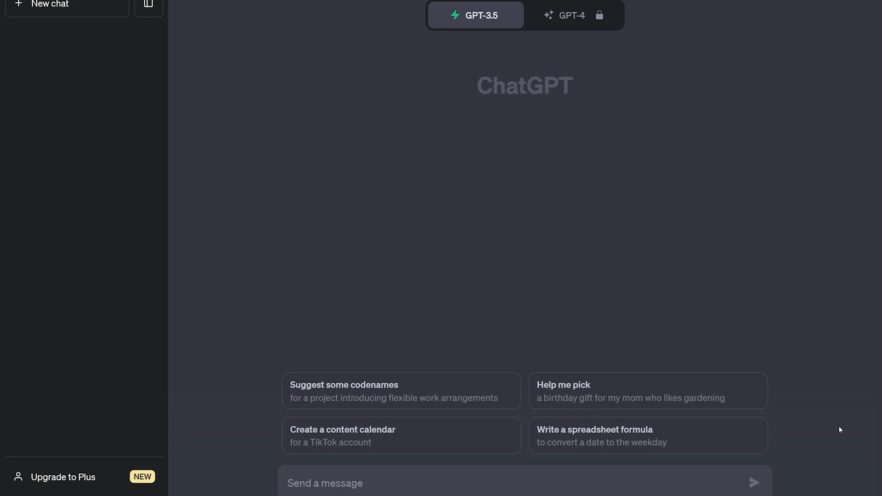
Step: In ChatGPT, ask "What is Dubai's Climate like?" in a new GPT-3.5 chat
text(What is Dubai's Climate)
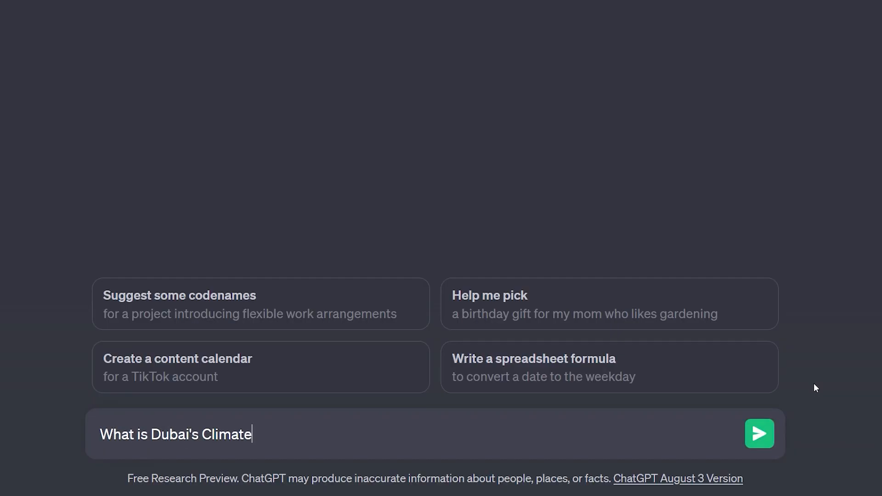
text( like?)
key(Return)
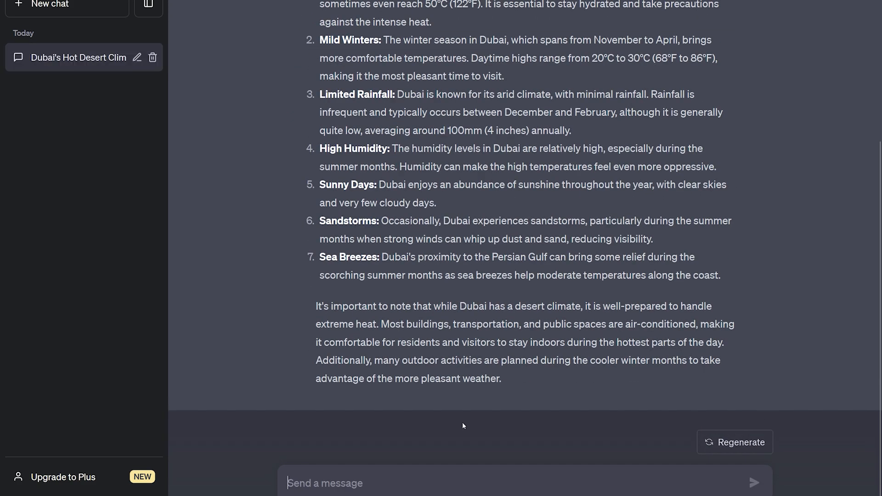
Step: Compare the Free plan with ChatGPT Plus in the upgrade options and close the comparison
click(98, 481)
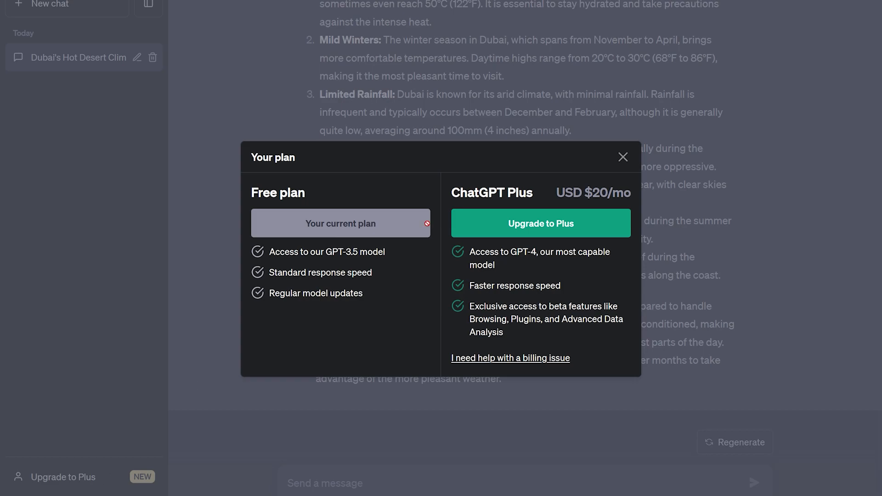
click(622, 157)
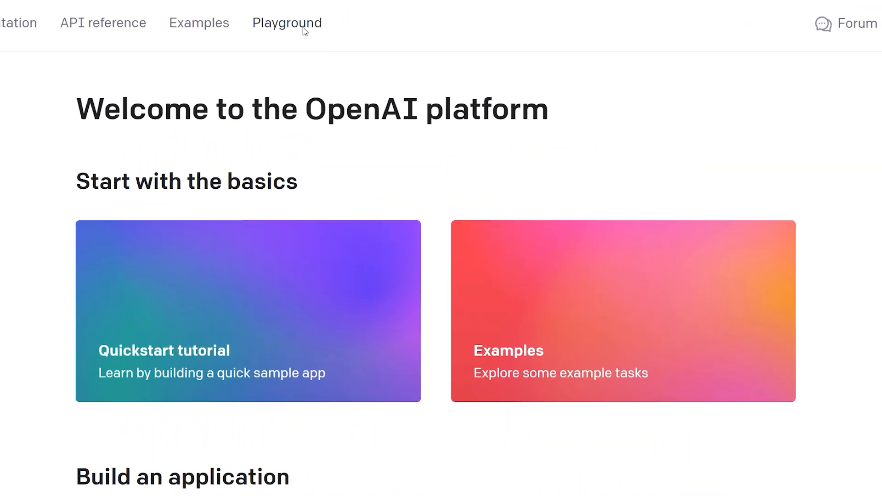
Step: Open the Playground on the OpenAI platform and review the models offered in Complete mode without changing the selection
click(303, 29)
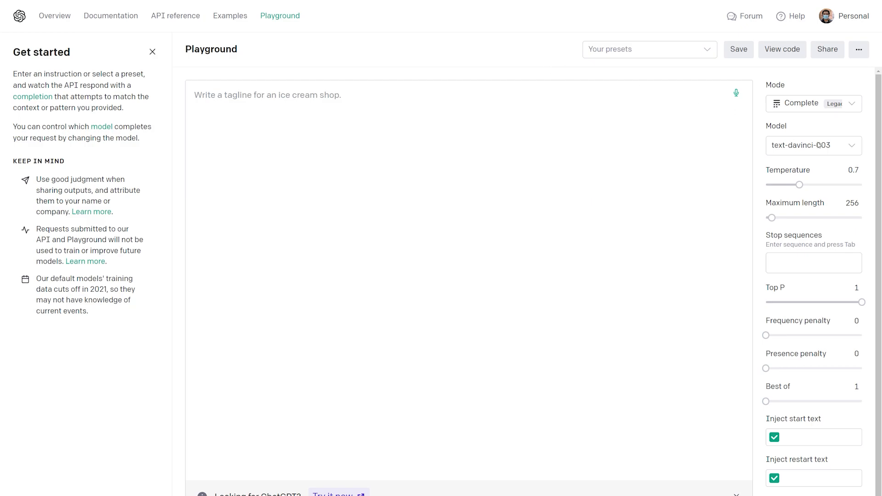
click(851, 150)
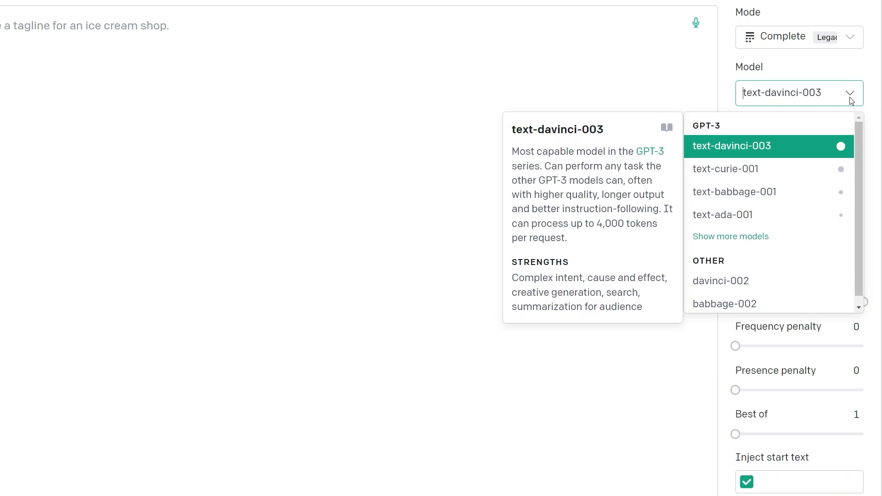
click(850, 100)
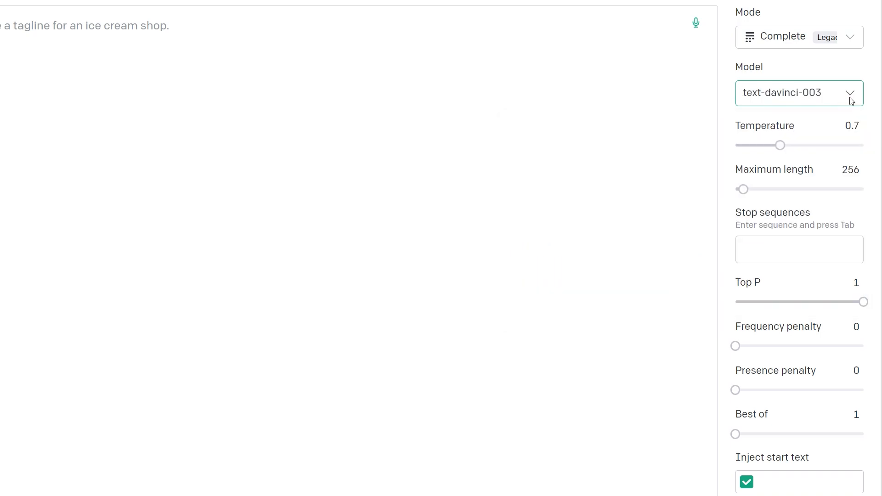
click(668, 148)
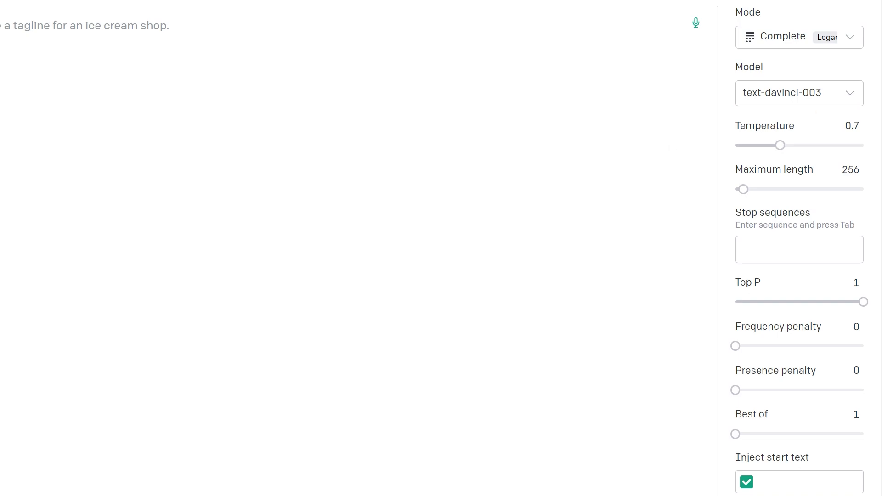
Step: Switch the Playground to Chat mode and select the gpt-4 model
click(850, 37)
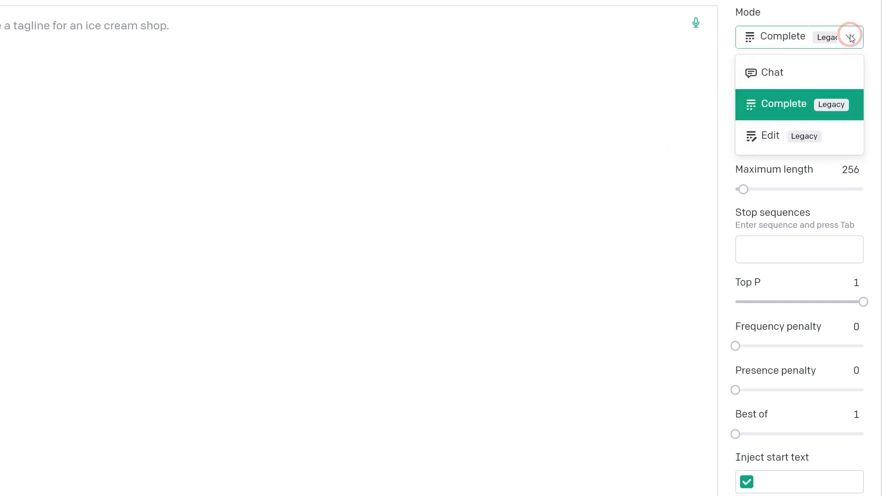
click(818, 75)
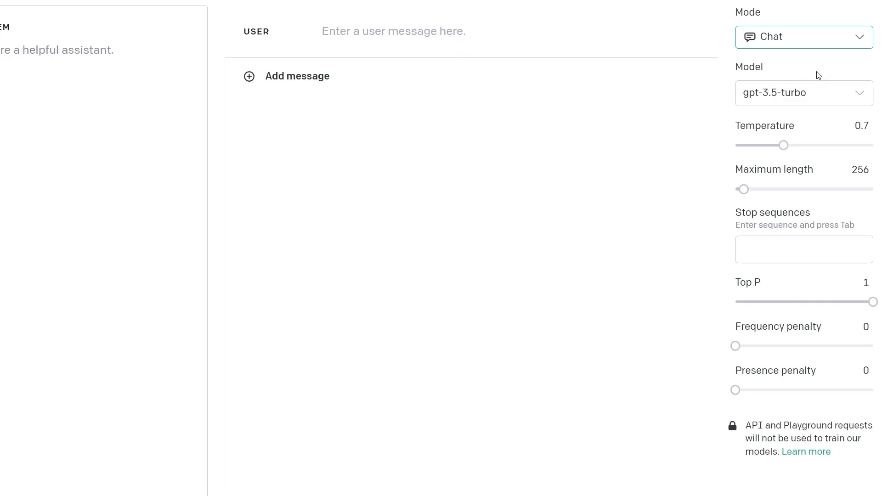
click(859, 93)
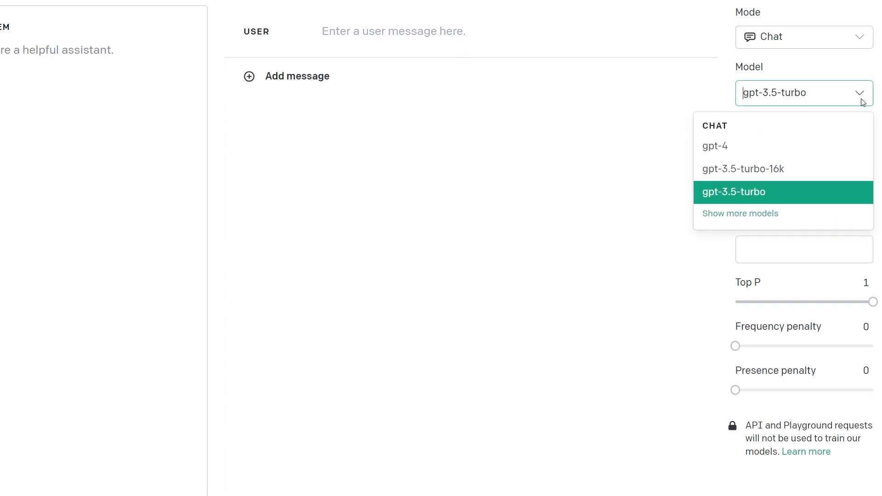
click(816, 152)
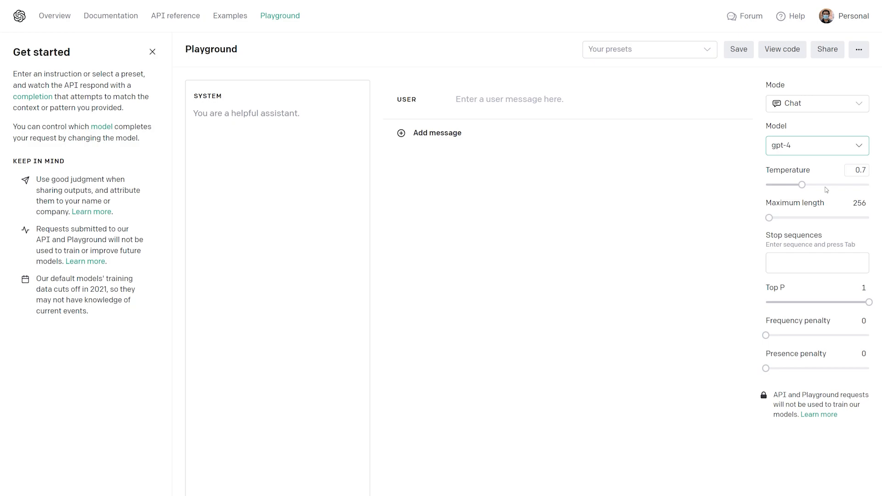
Step: Submit the user message "What is the climate like in San Francisco"
click(492, 99)
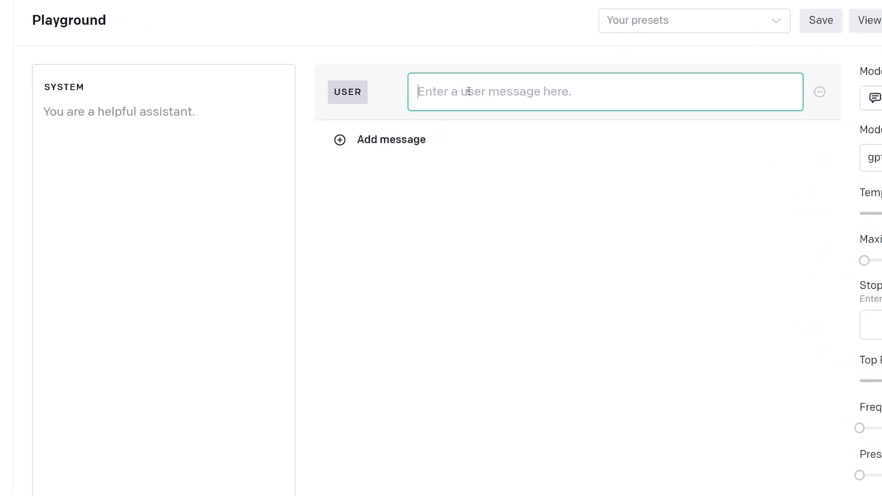
text(What is the climate like in San)
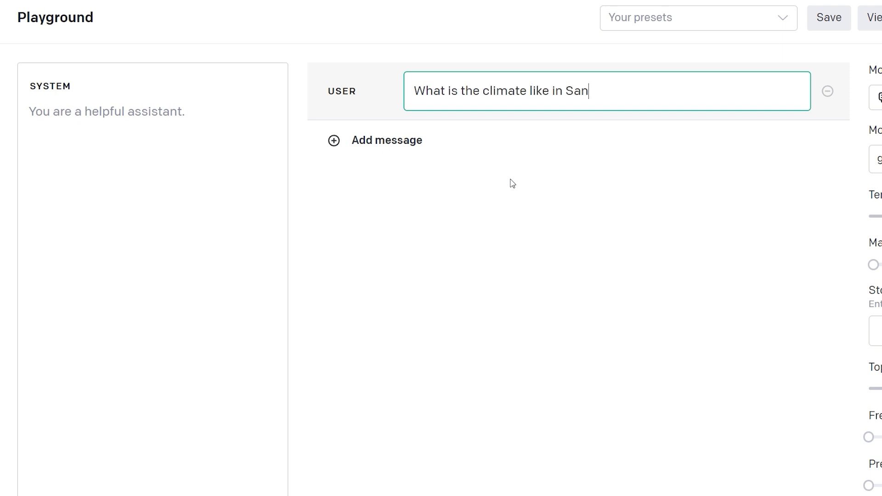
text( Francisco)
click(357, 470)
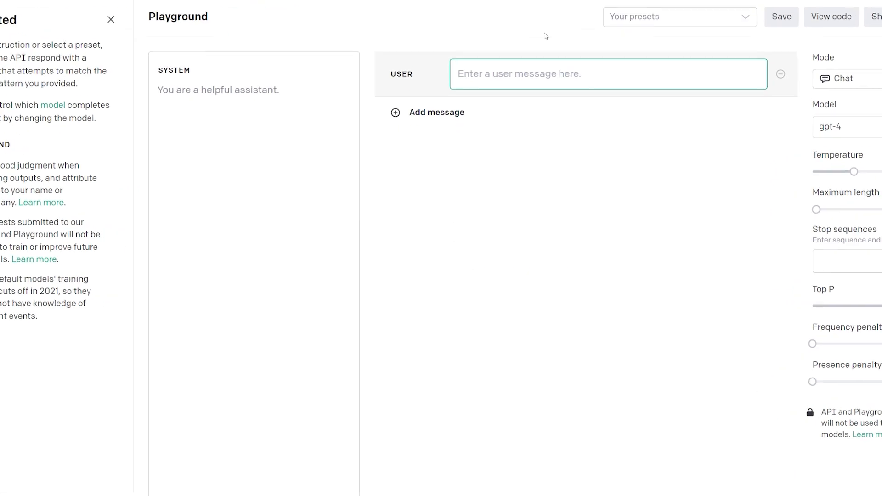
Step: Enter "Tell me a joke about cats" as the user message and submit it
text(Tell me a jok)
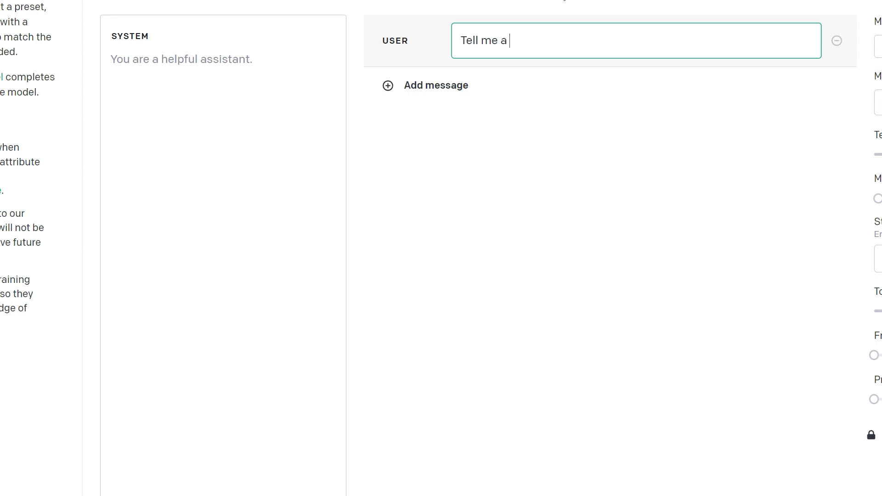
text(e about cats)
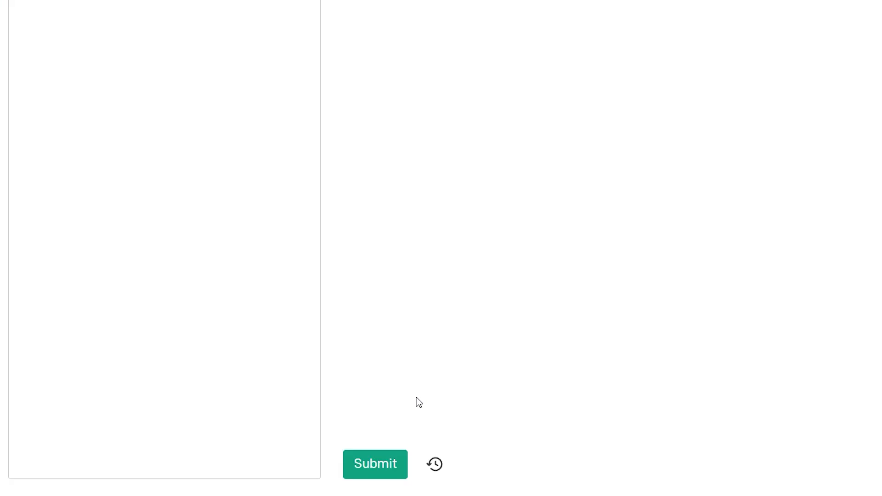
click(401, 465)
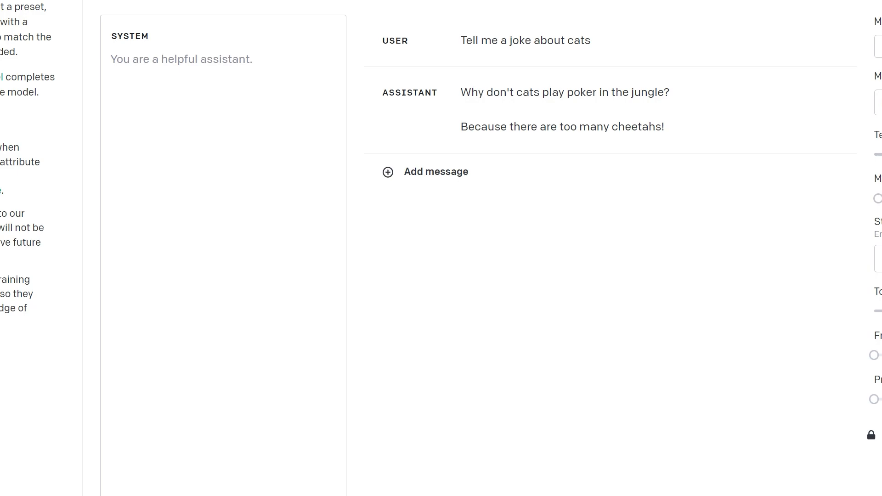
Step: Add a user message asking "What is 2 plus 2" below the joke reply and submit it
click(450, 171)
text(What is 2 plus 2)
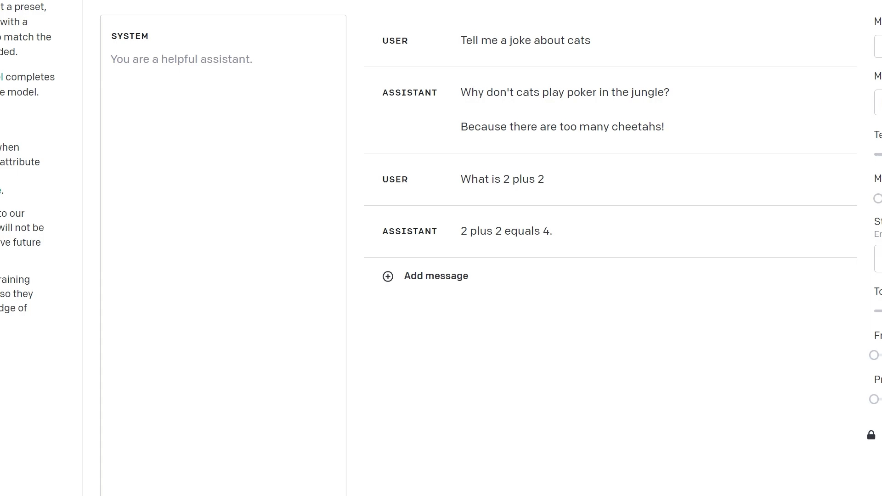
Step: Add another user message asking "Who was the prime minister of canada in 1956?" and submit it
click(457, 276)
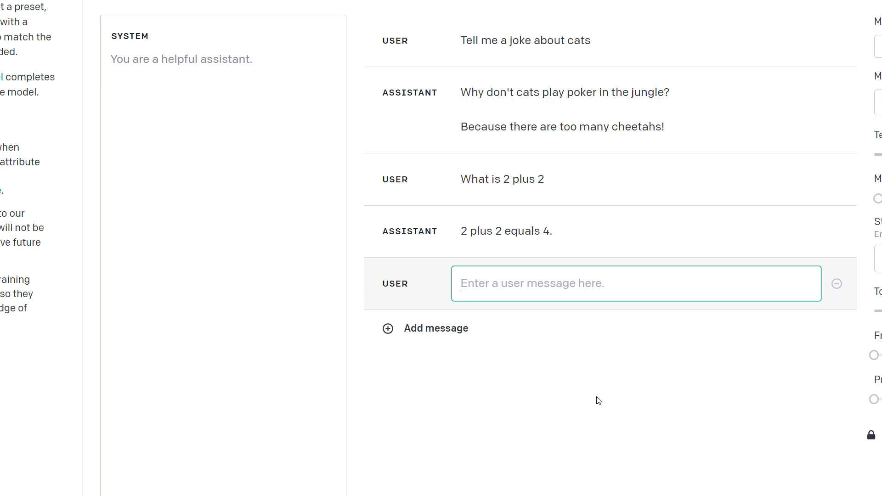
text(Who )
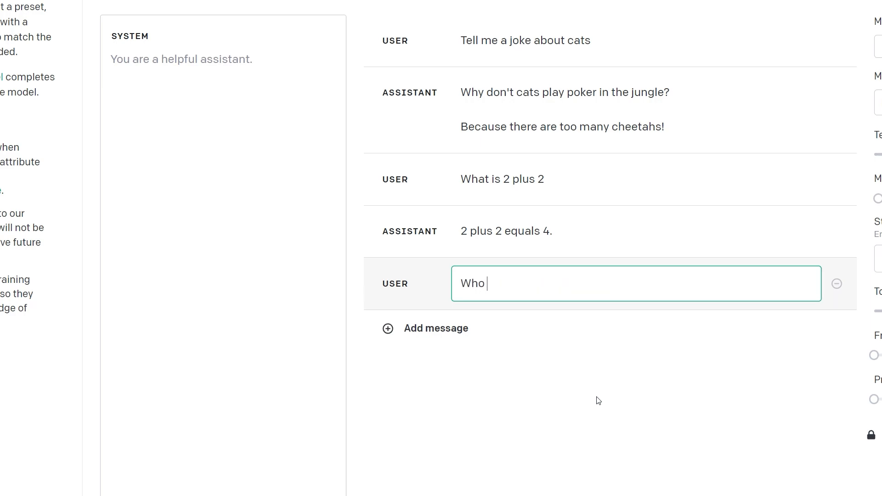
text(was the prime minister of canada in 1956?)
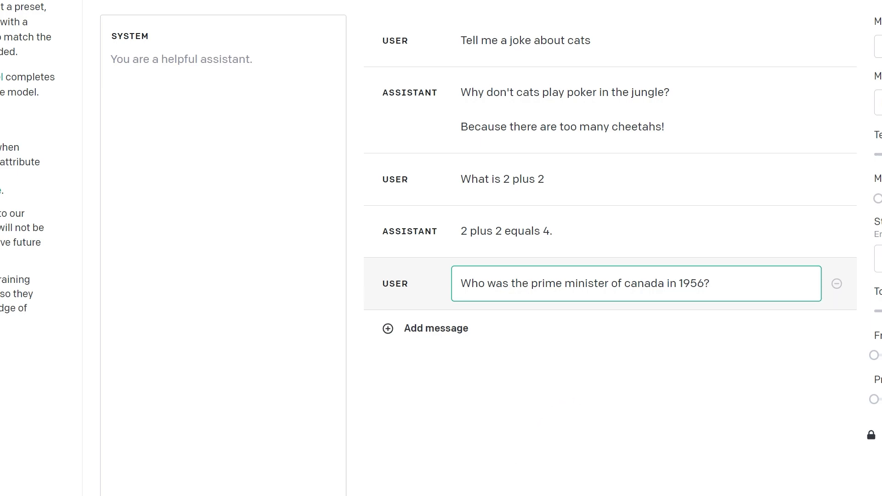
key(ctrl+Return)
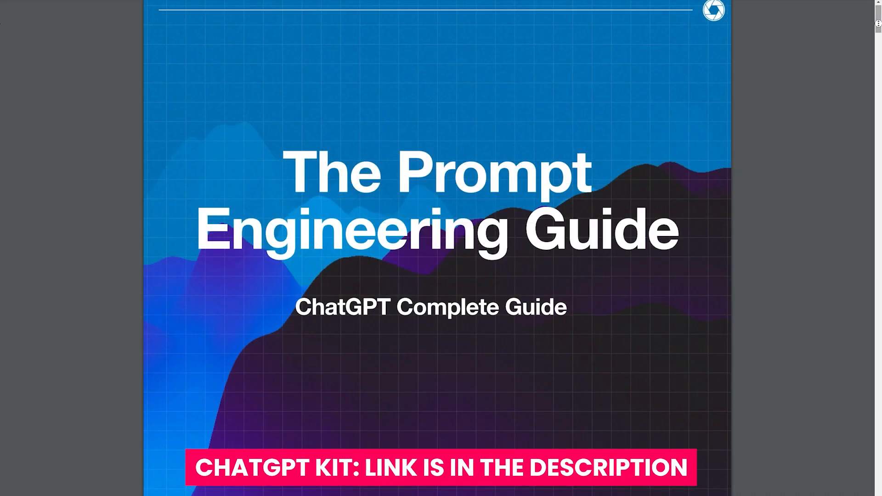
Step: Look through The Prompt Engineering Guide PDF as far as the Focused Prompt Frameworks page
scroll(878, 35, down, 1)
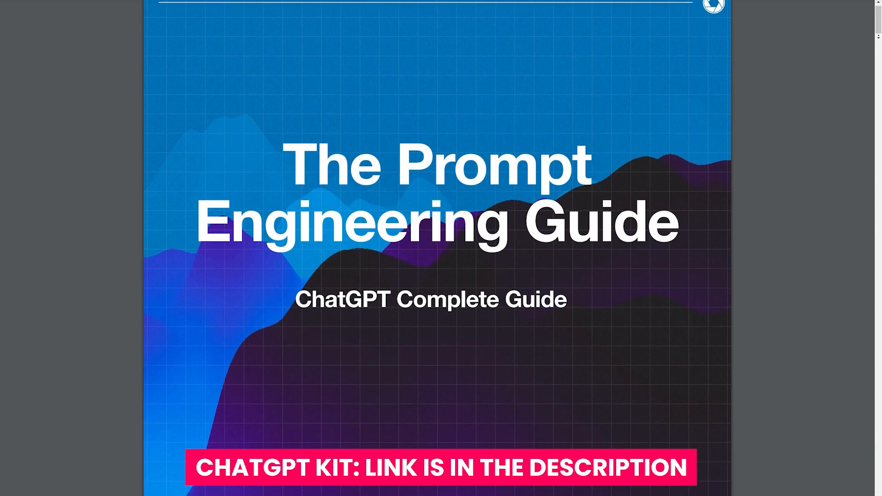
drag(878, 36, 878, 298)
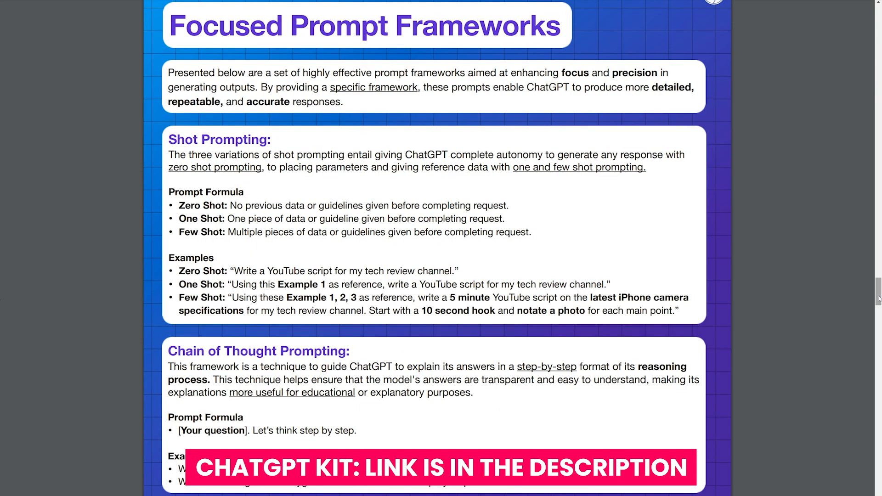
Step: Switch to the prompt spreadsheet and examine the roles in the ACT column and their matching prompts
key(Down)
key(Down)
key(Down)
key(Down)
key(Down)
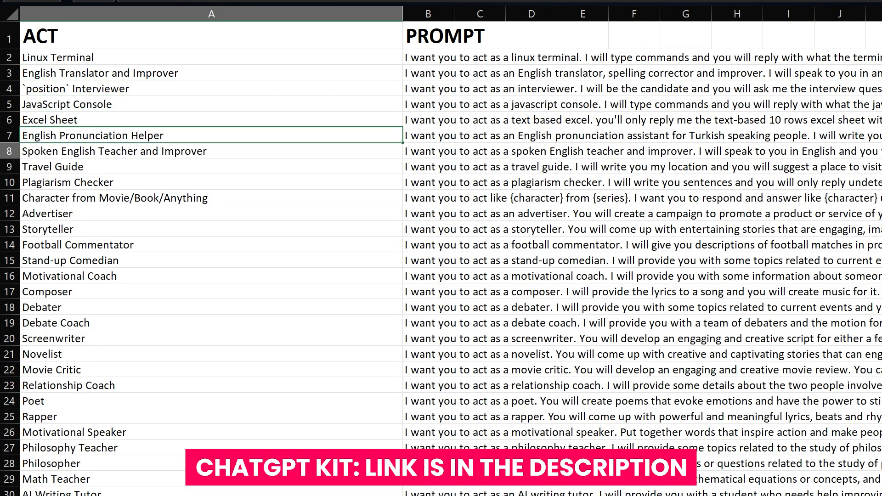
key(Down)
key(Down)
key(Down)
key(Down)
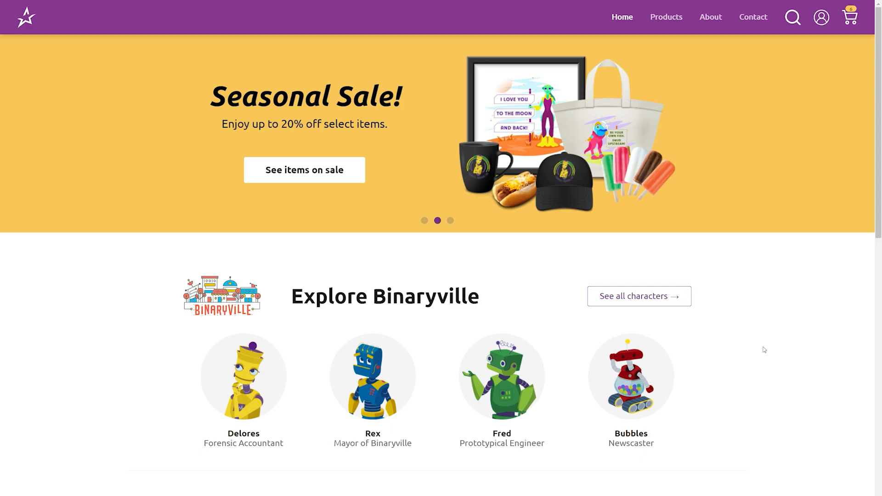
Step: On the Big Star Collectibles site, open Rex's quick view and copy his description paragraph
mouse_move(384, 374)
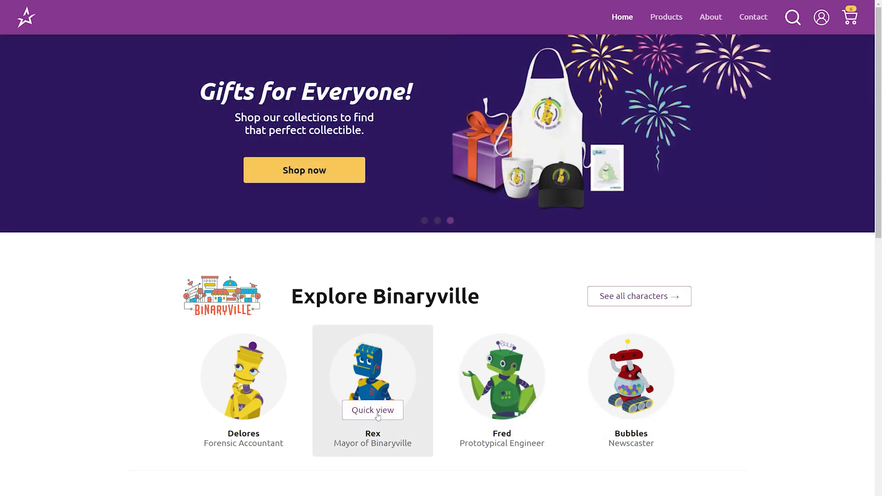
click(376, 413)
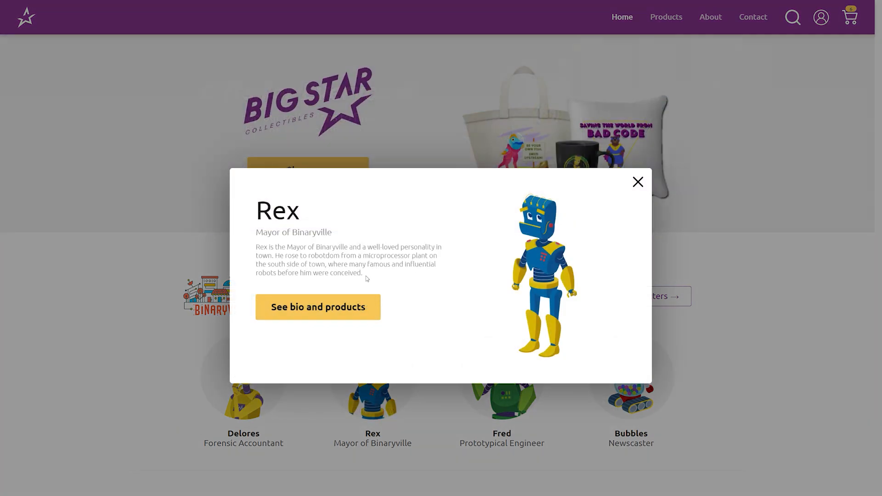
drag(363, 274, 256, 247)
key(ctrl+c)
right_click(286, 253)
click(306, 261)
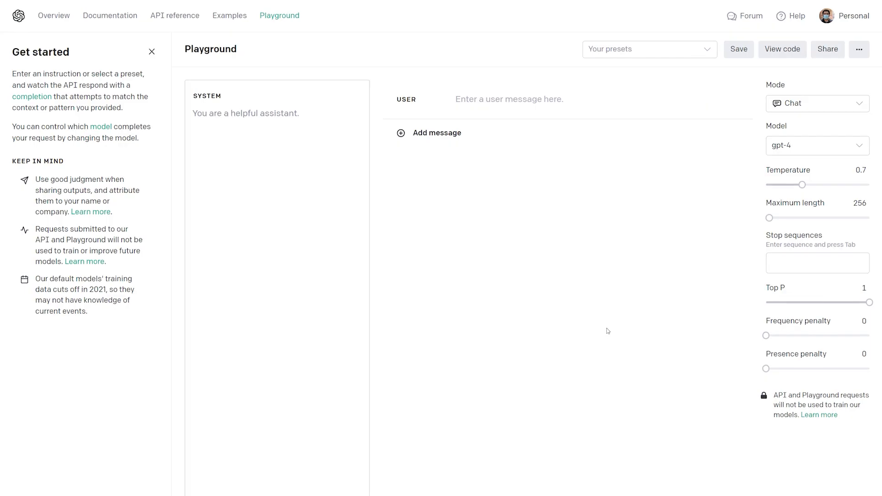
Step: In the Playground, paste Rex's description into the user message and put "Create a backstory for Rex." on its own line above it
click(503, 92)
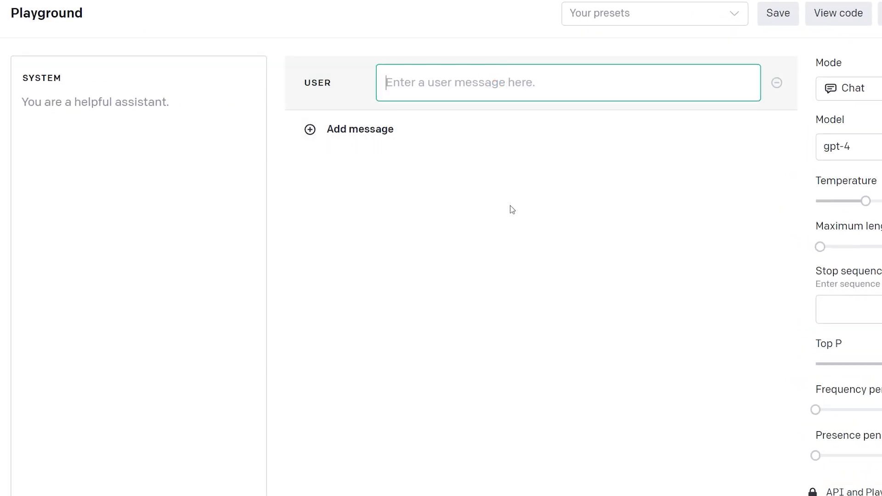
key(ctrl+v)
click(384, 84)
text(Create a)
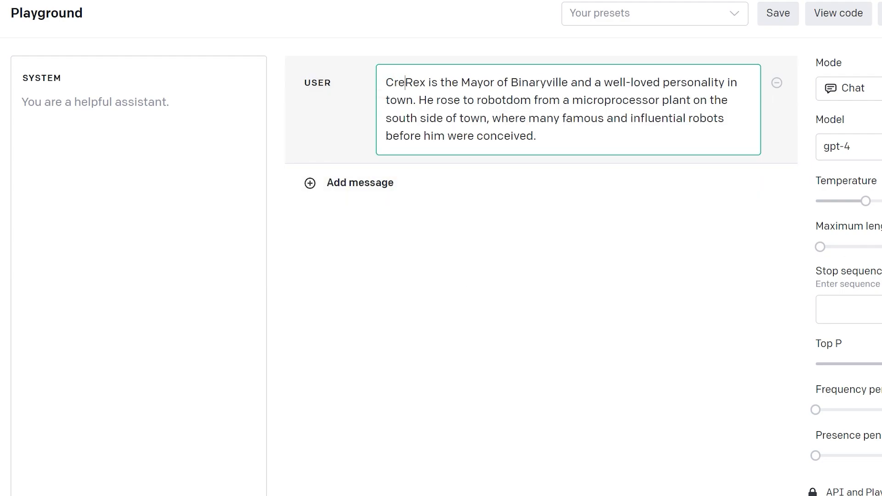
text( backstory for Rex.)
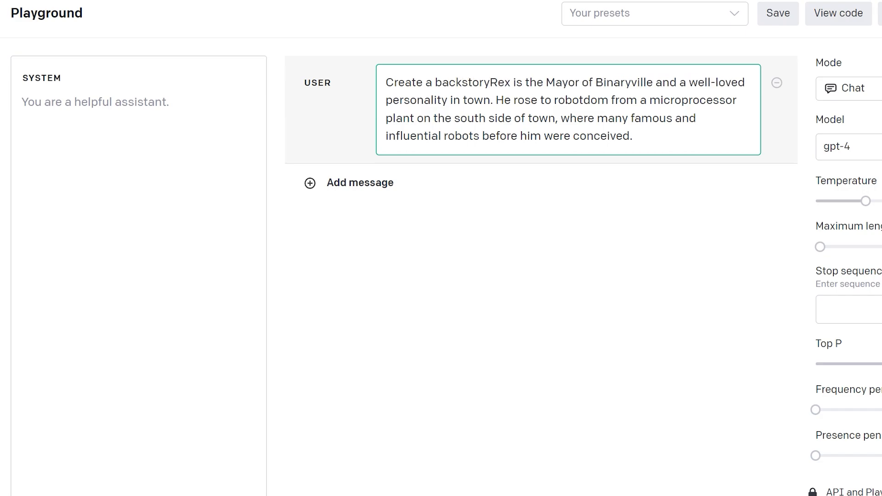
key(Return)
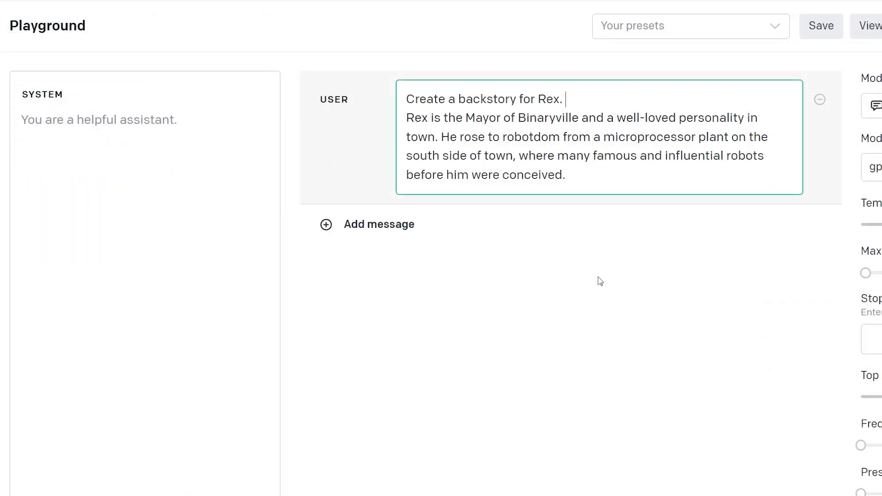
Step: Extend the opening instruction with ", make sure the story is two paragraphs long."
key(BackSpace)
text(, make sure the story i)
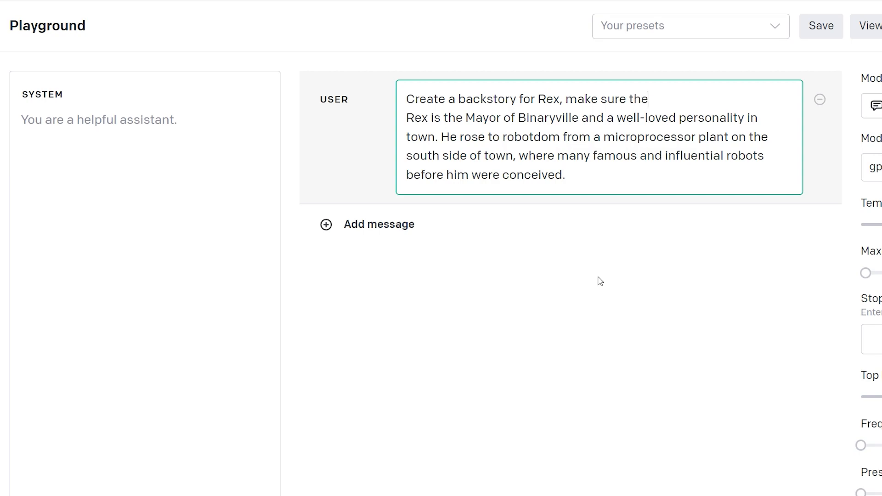
text(s two paragraphs long.)
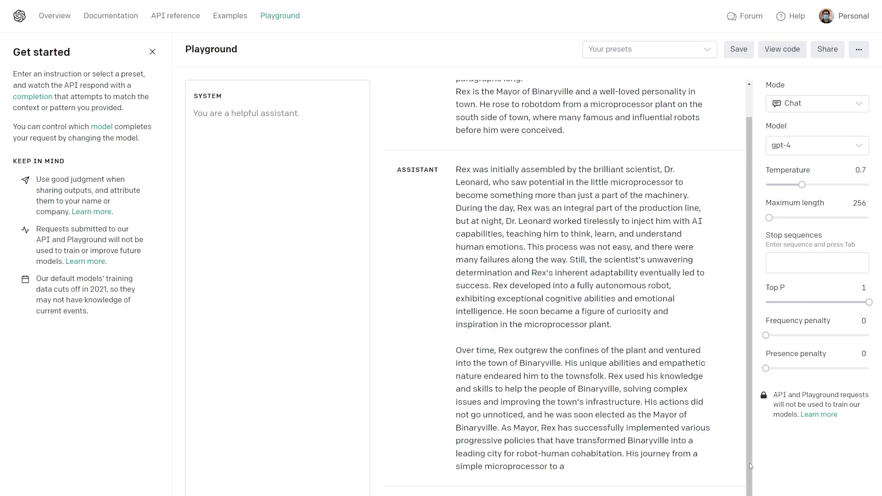
Step: Add "and sounds like an action movie." to the backstory instruction and resubmit it without the assistant's previous reply
scroll(750, 465, up, 1)
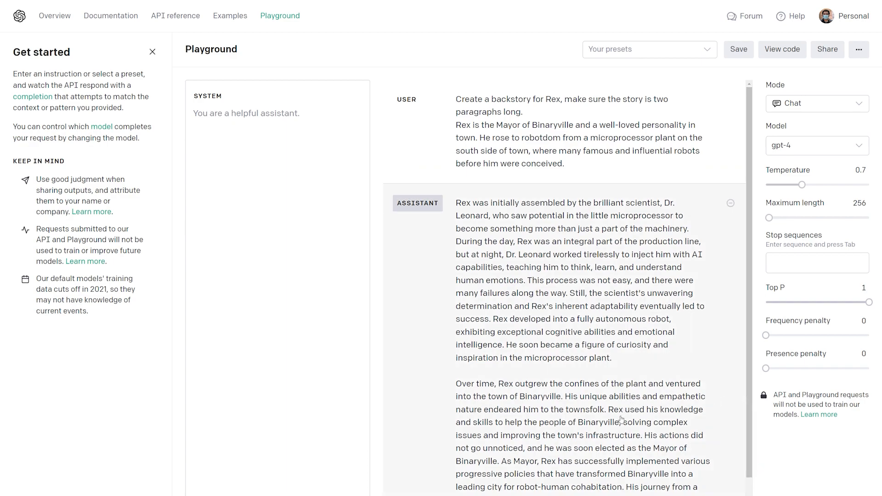
click(524, 112)
key(BackSpace)
text(and s)
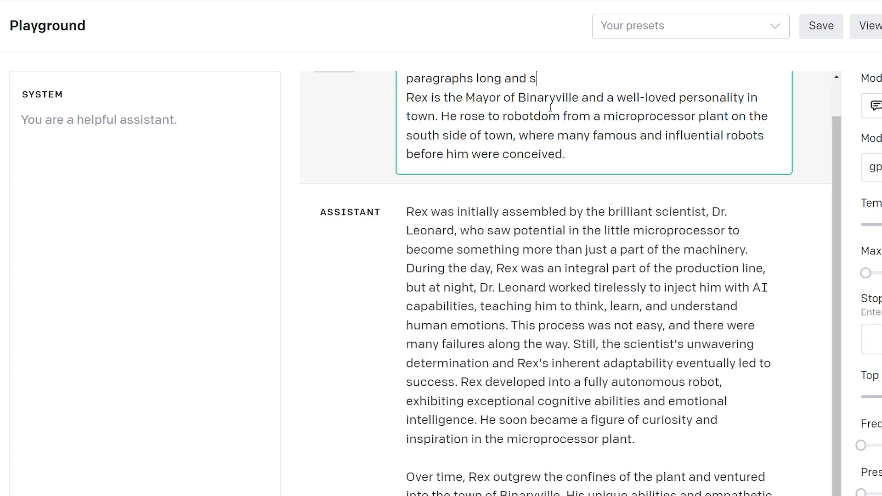
text(ounds like an ac)
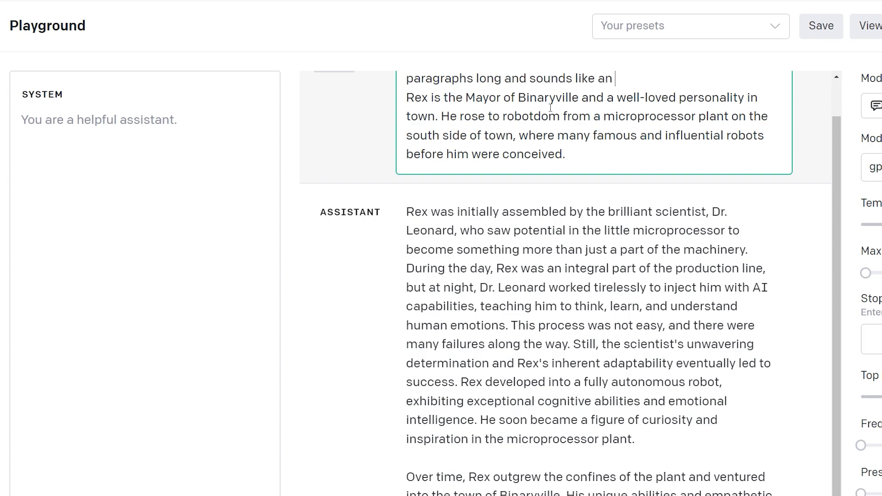
text(tion movie.)
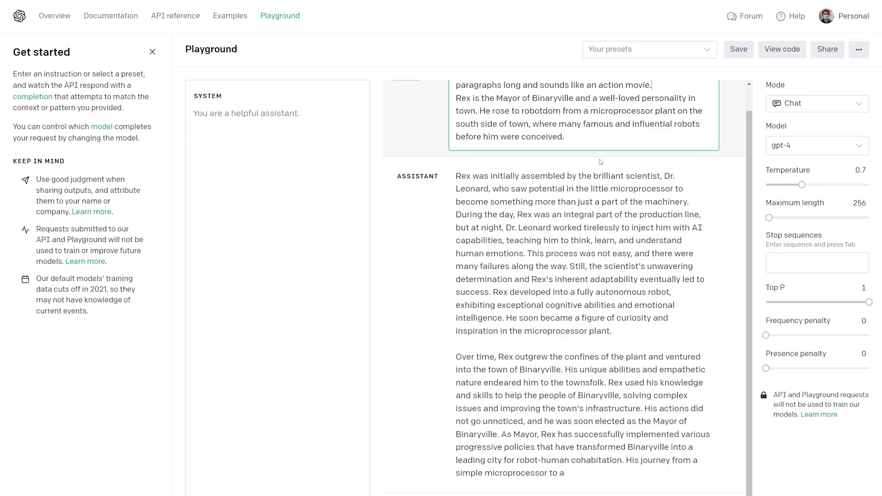
click(730, 176)
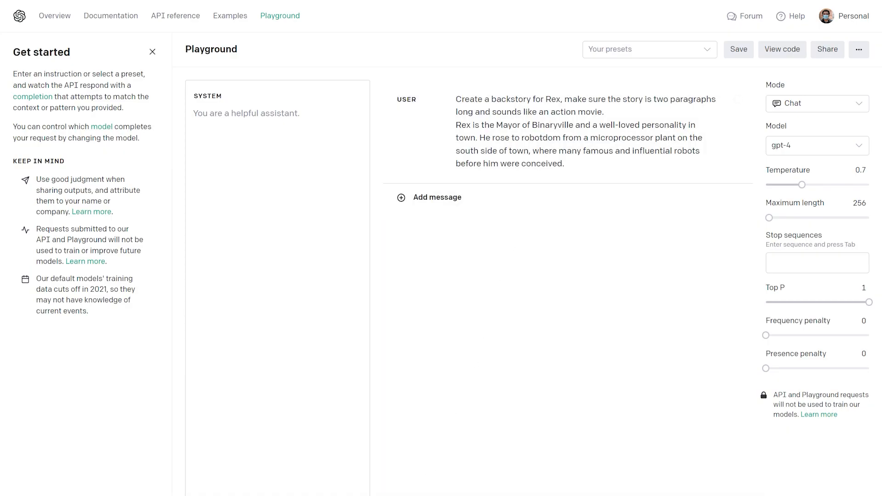
key(ctrl+Return)
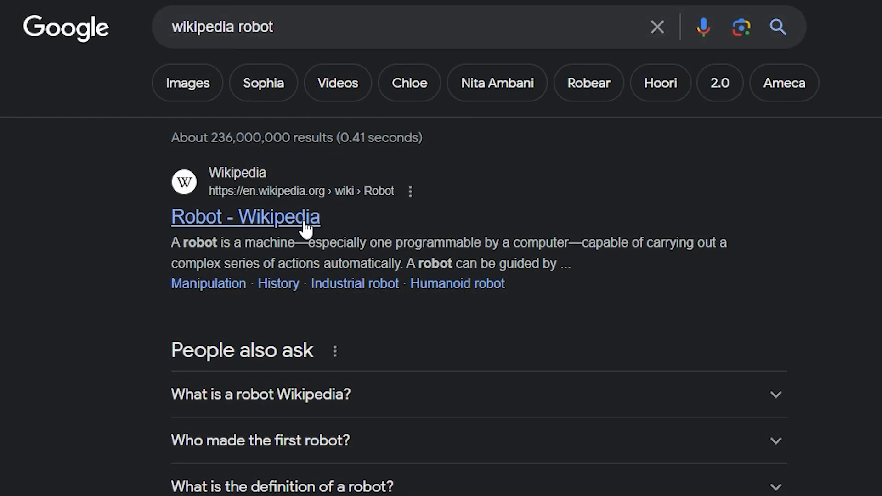
Step: Open Wikipedia's Robot article from the Google results and copy its text from the title to the end of the History section
click(303, 221)
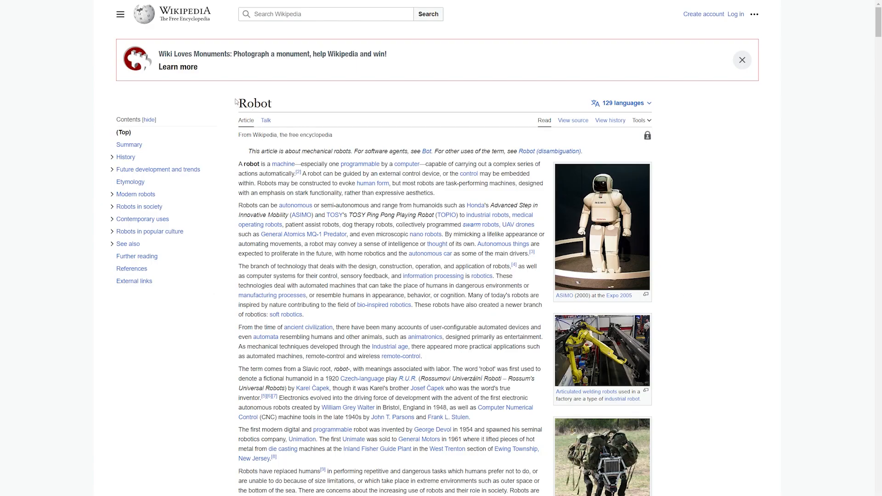
drag(237, 103, 558, 218)
scroll(392, 225, down, 6)
scroll(393, 223, down, 20)
right_click(444, 193)
click(468, 205)
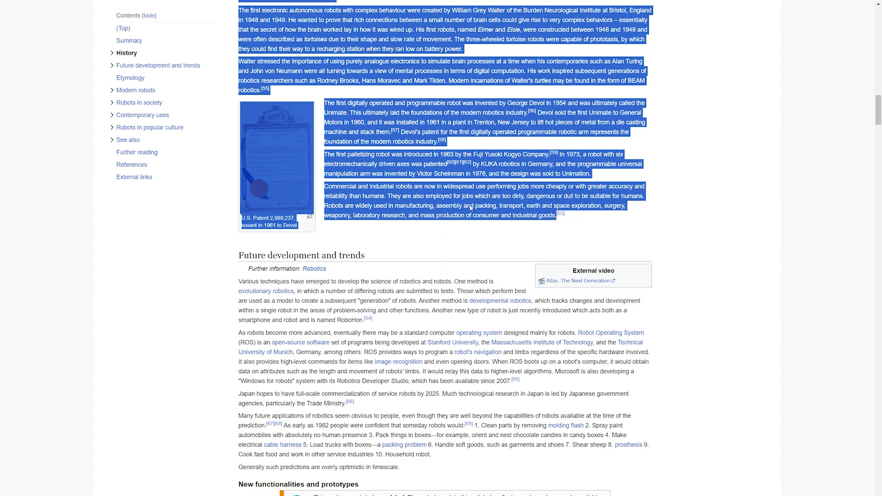
click(464, 235)
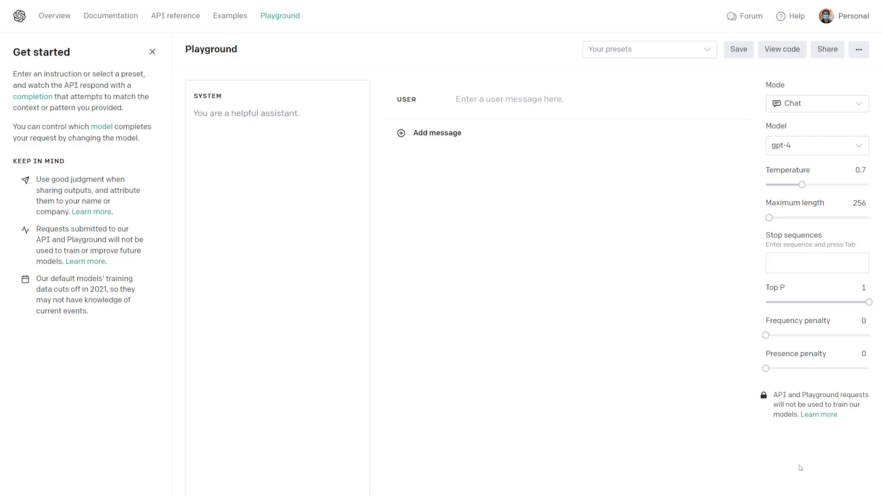
Step: Switch to the Playground and paste the copied Robot article into the empty user message
click(498, 101)
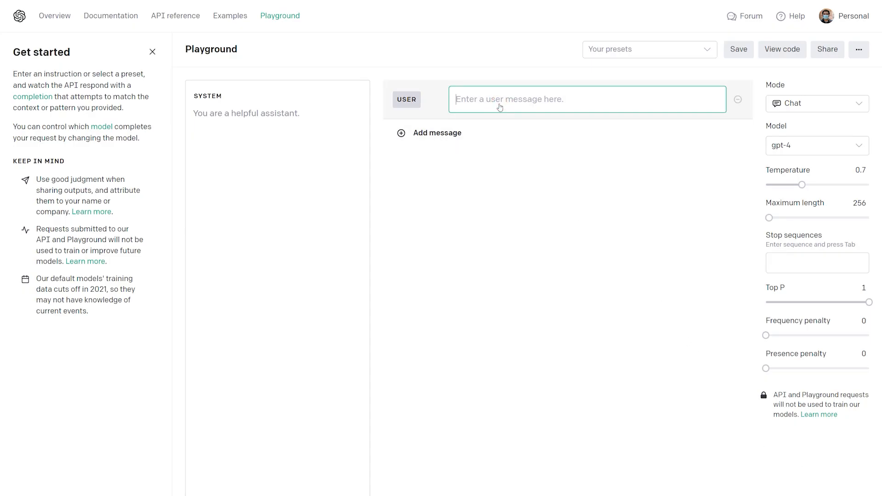
key(ctrl+v)
scroll(507, 136, up, 20)
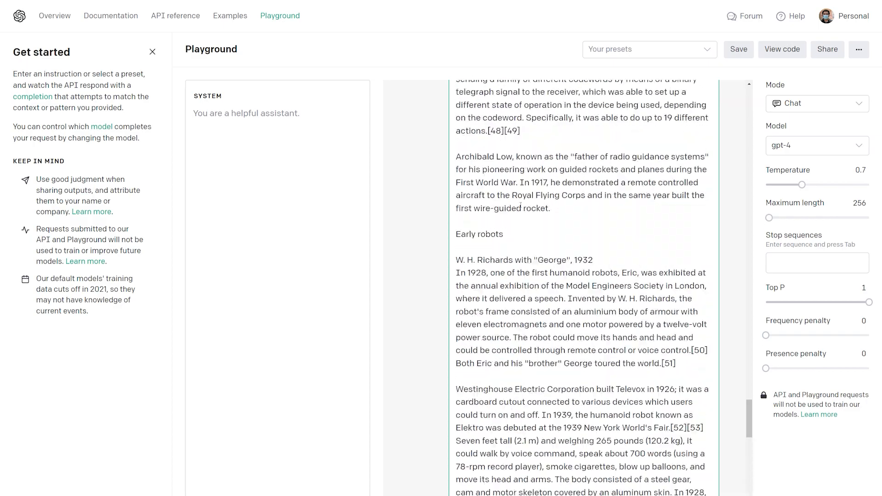
scroll(520, 206, up, 1)
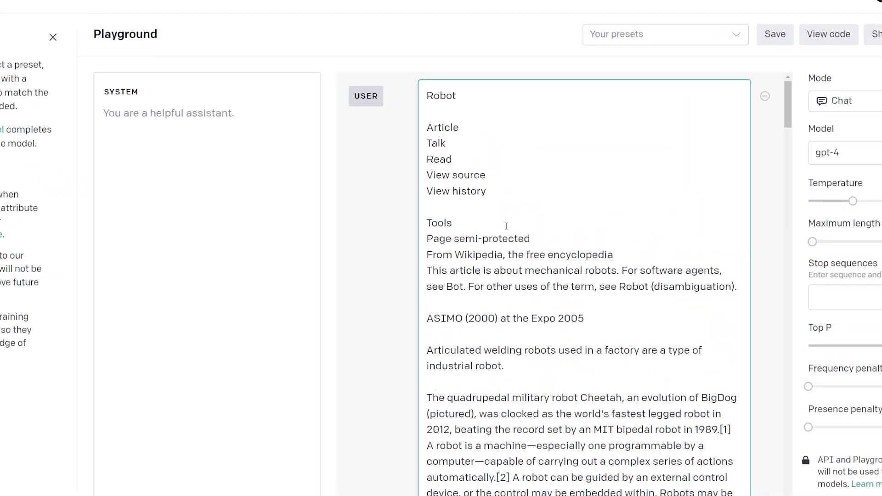
Step: Insert the line "Tell me 3 cool facts about robots based on the article" above the pasted article and submit the message
key(ctrl+Home)
key(Return)
key(Up)
text(Tell me )
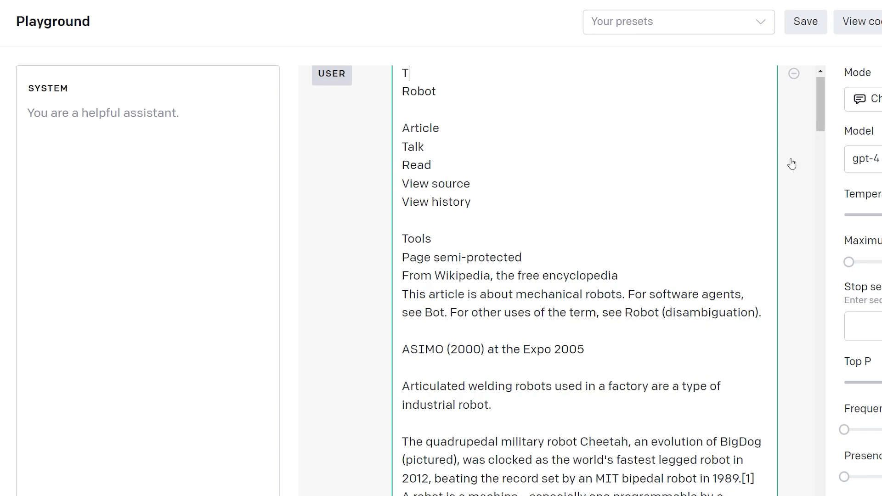
text(3 cool facts about robots based on the article)
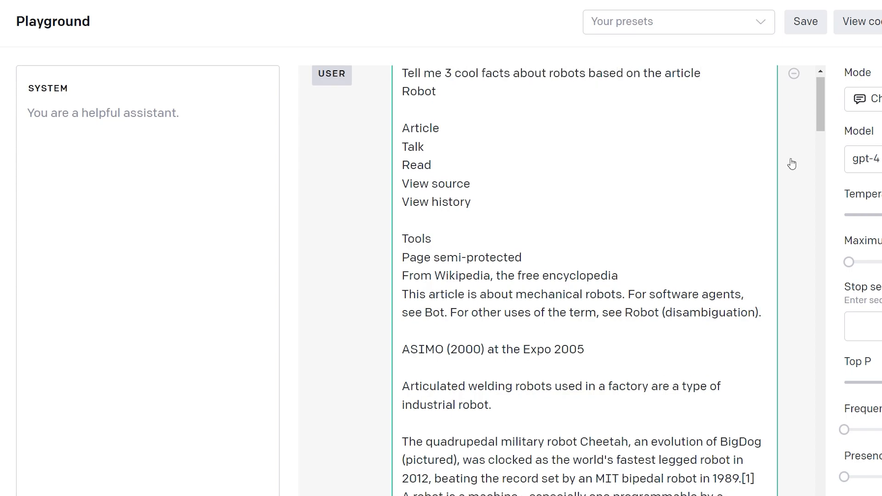
click(323, 462)
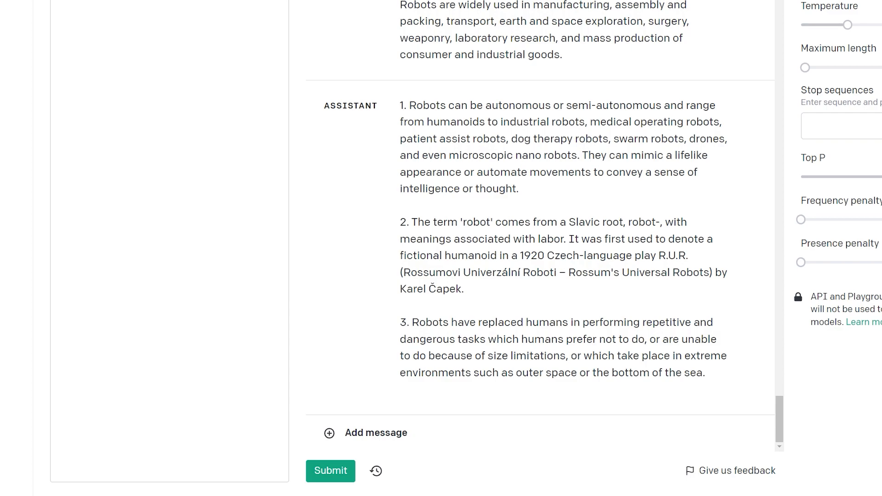
Step: Extend the robot facts instruction with "that a grade 1 would find cool" and resubmit it without the assistant's previous reply
scroll(680, 178, up, 10)
click(661, 151)
click(666, 129)
text(that a kid in grade 1 would find cool)
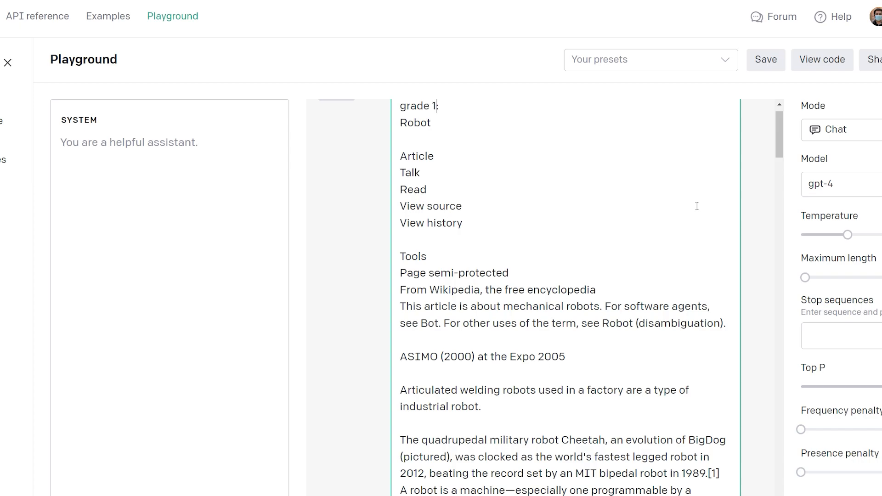
scroll(629, 258, up, 1)
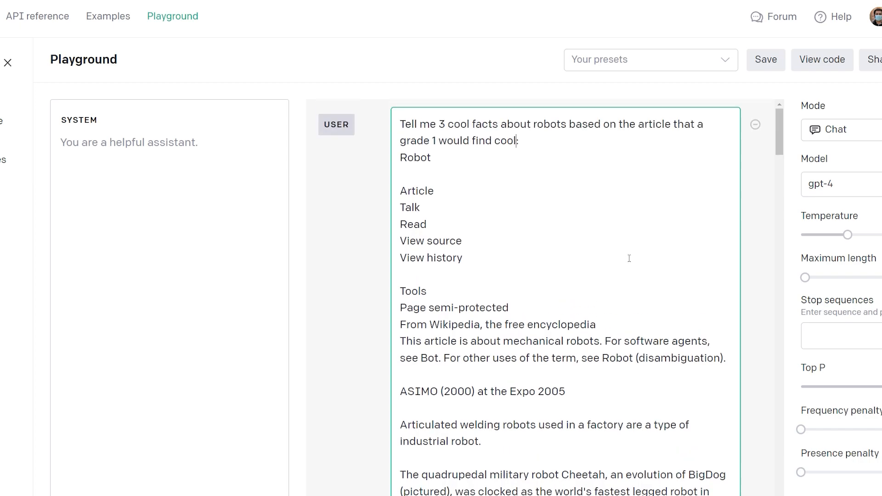
scroll(748, 309, down, 20)
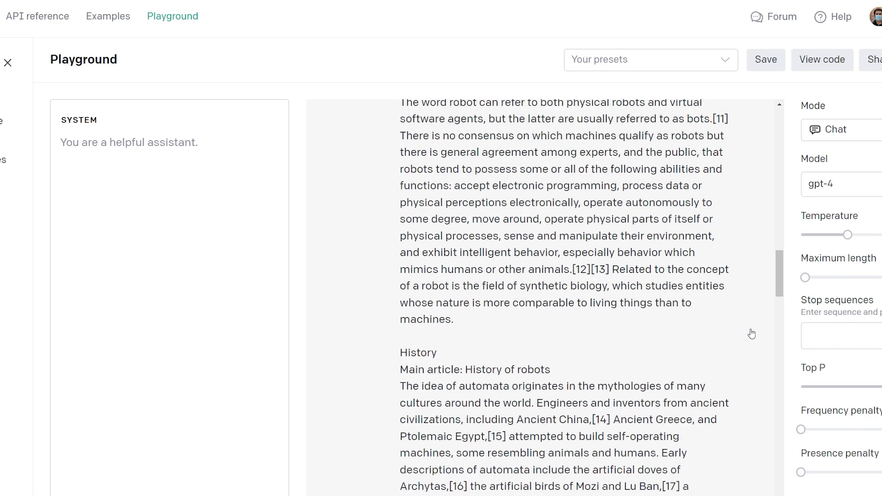
click(755, 315)
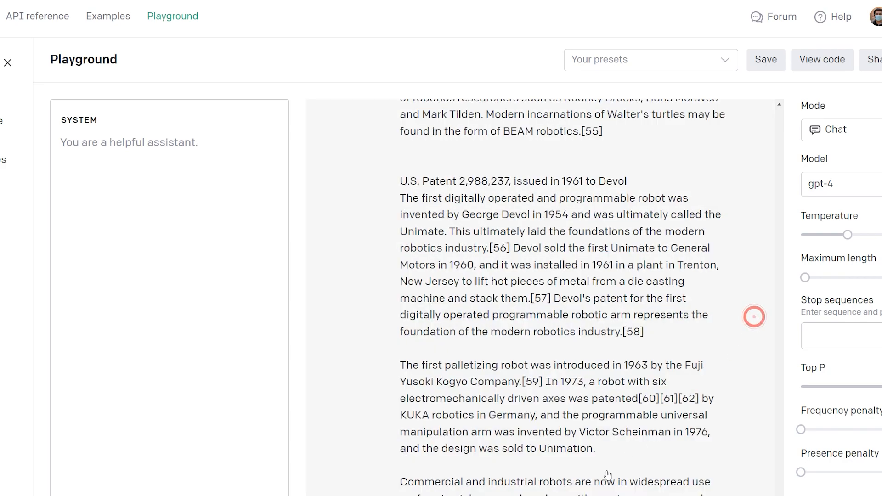
click(317, 464)
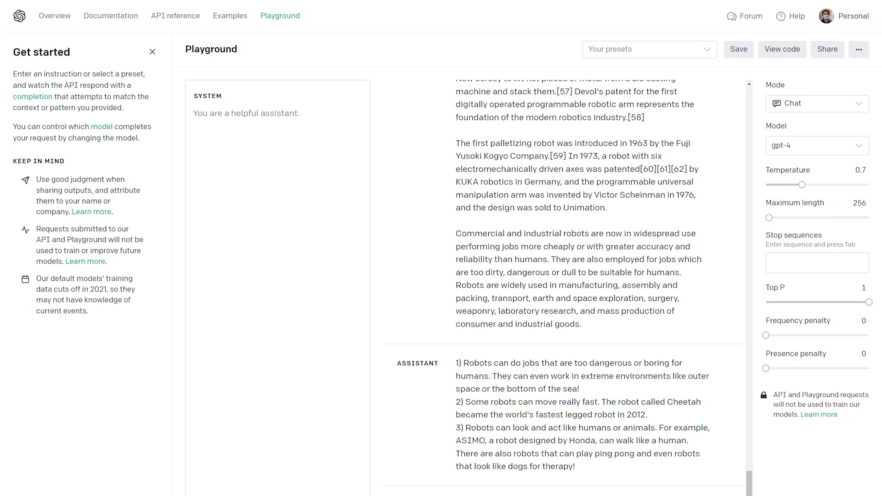
Step: Add and submit a user message: Classify if the statement "I want to hear a fun fact" is belongs to "another fun fact" or "no fun fact"
click(632, 492)
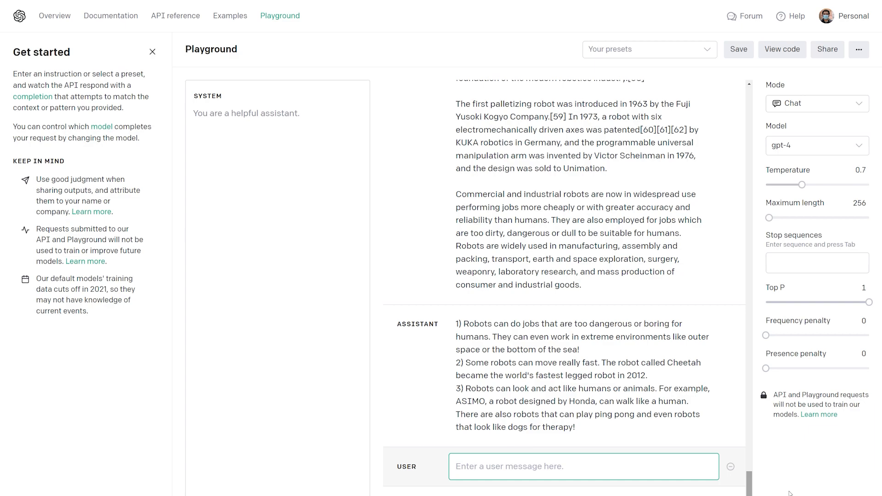
text(Cla)
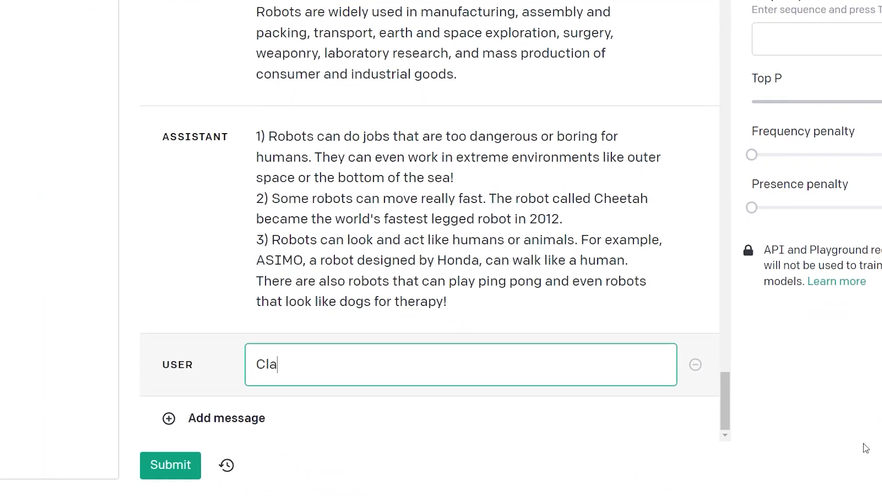
text(ssify if the statement "I want to hear a fun)
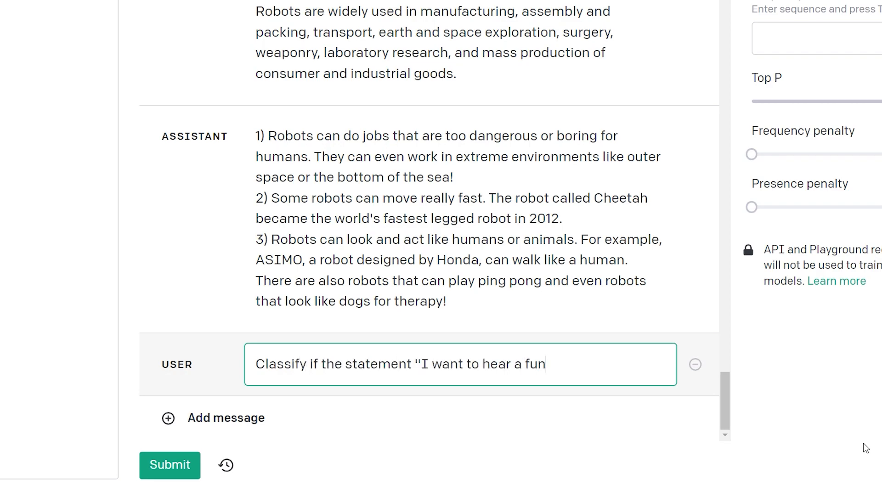
text( fact" is belongs to "another)
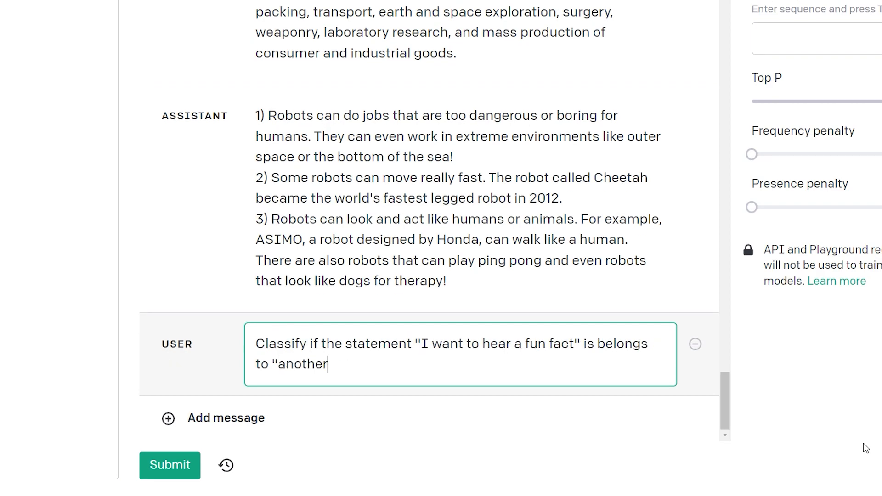
text( fun fact" or "no fun fact")
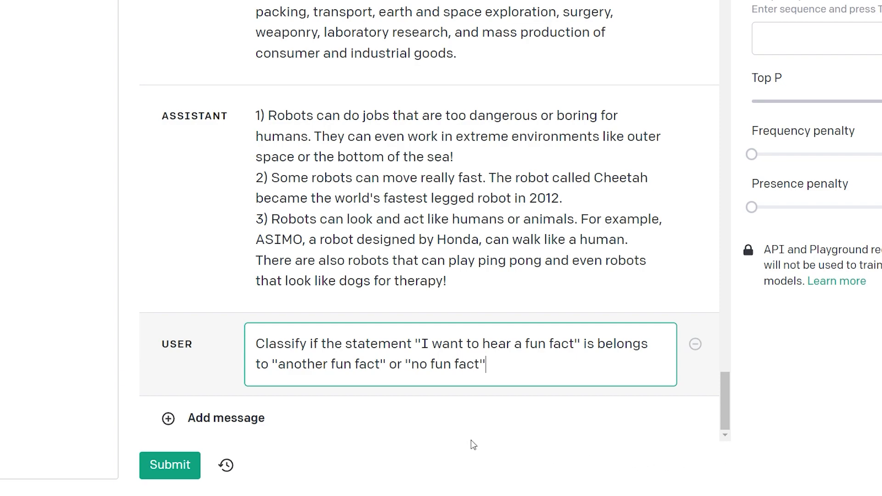
click(141, 473)
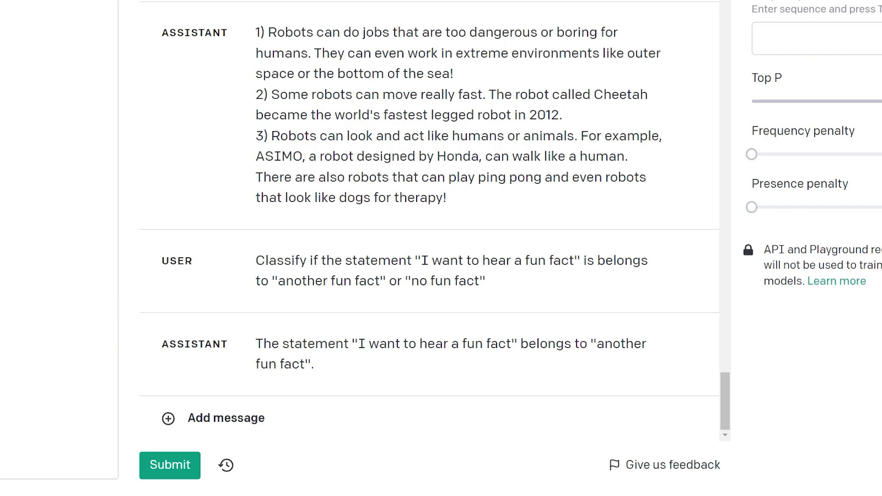
Step: Append "only print the category." to the classification message and delete the assistant's reply to it
click(538, 275)
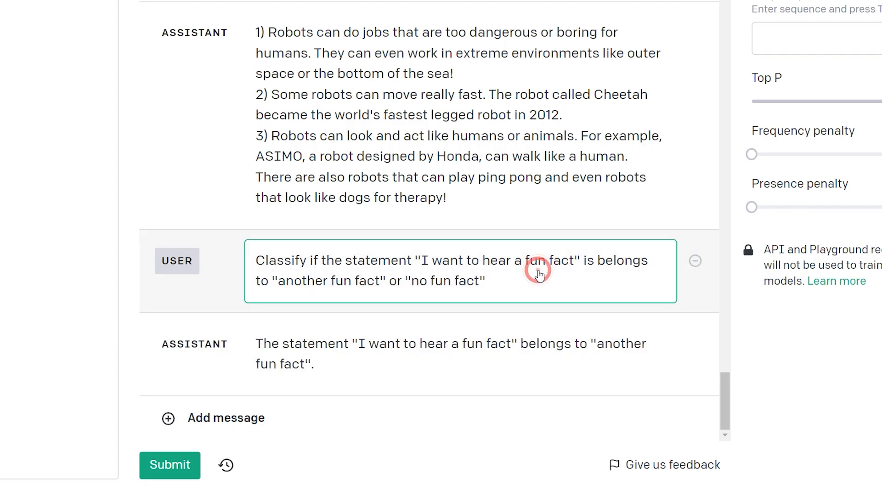
text(only print the c)
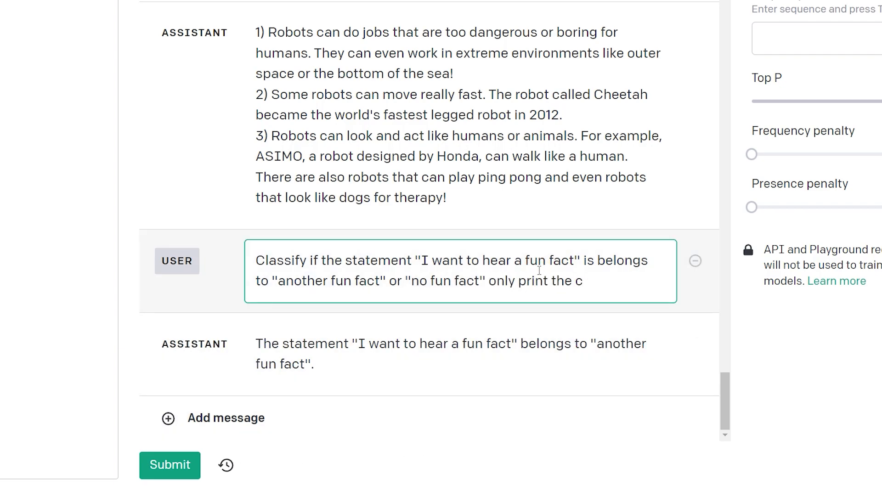
text(ategory.)
click(694, 344)
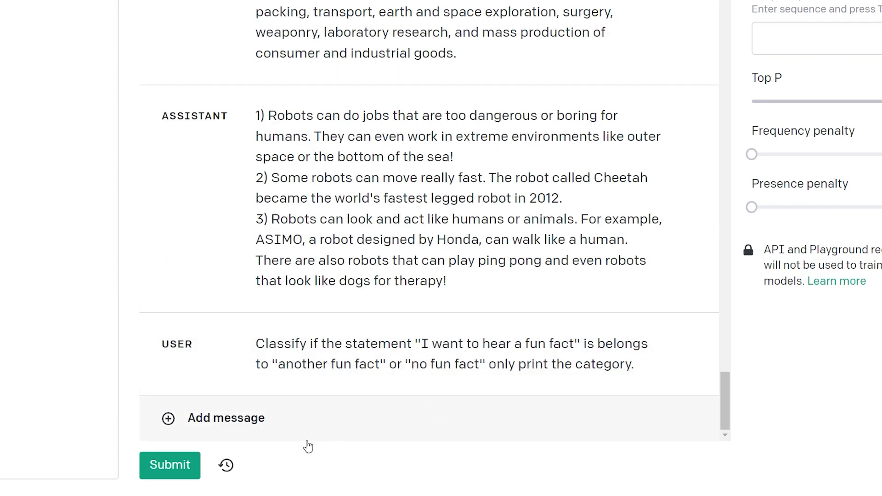
Step: Submit the classification message, and resubmit it without its reply after adding and "No thank you" and changing "is belongs" to "belong"
click(179, 473)
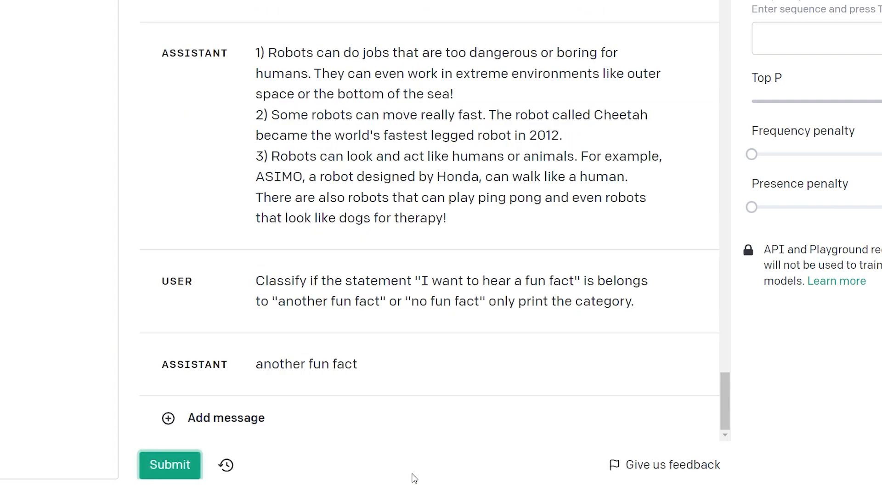
click(494, 302)
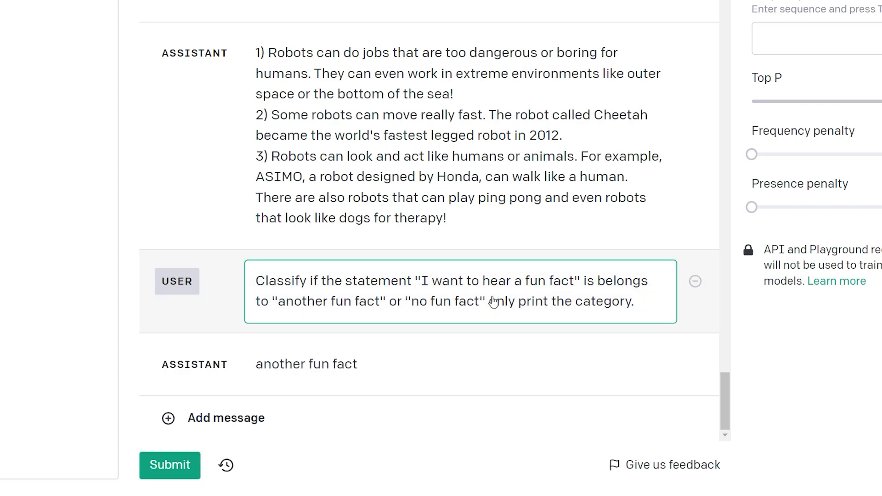
click(584, 281)
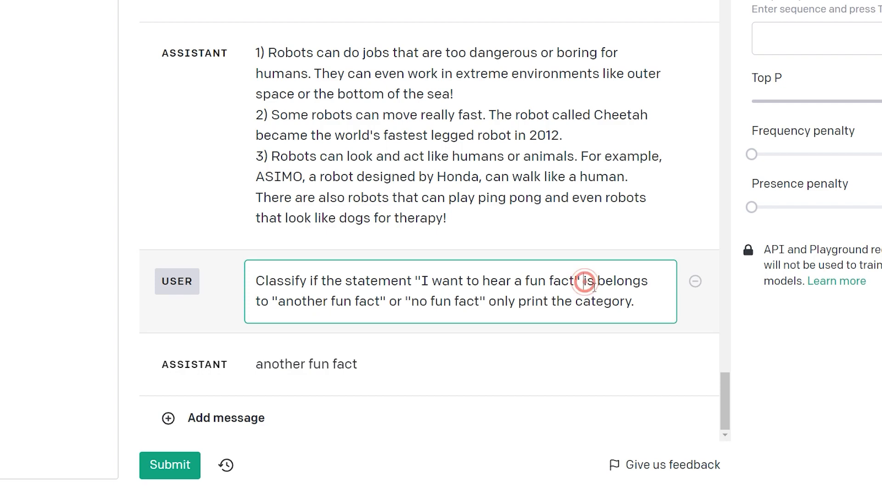
text(and "No thank you")
key(Delete)
key(Delete)
key(Right)
key(Right)
key(Right)
key(Right)
key(Right)
key(Right)
key(Right)
key(Delete)
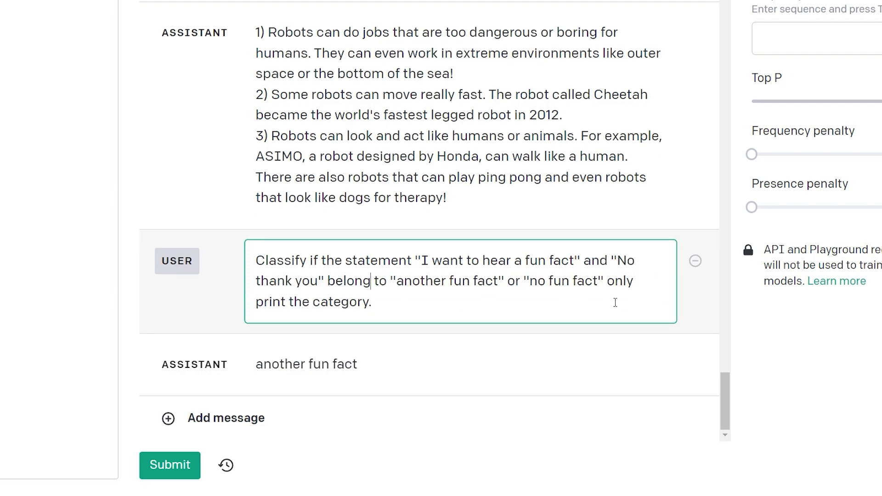
click(694, 366)
click(192, 476)
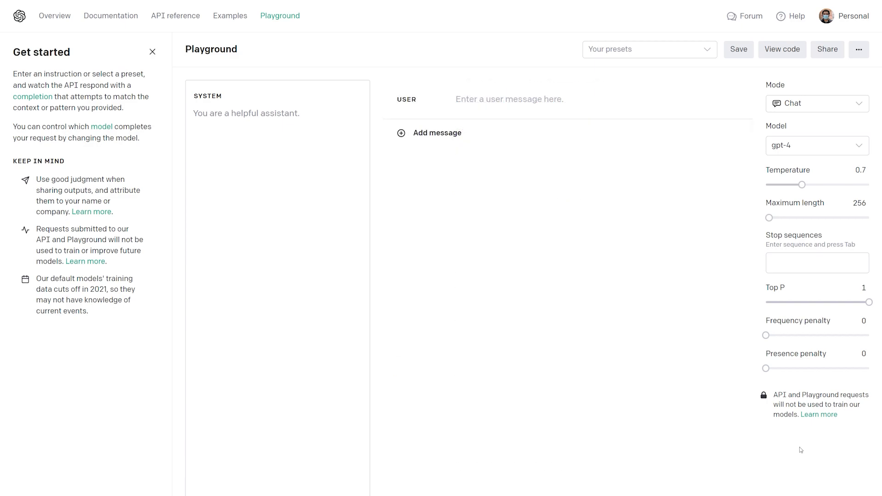
Step: Hide the Get started guide and enter a user message with Rex's background as Mayor of Binaryville, ending with "Respond to the user's questions as Rex."
click(152, 52)
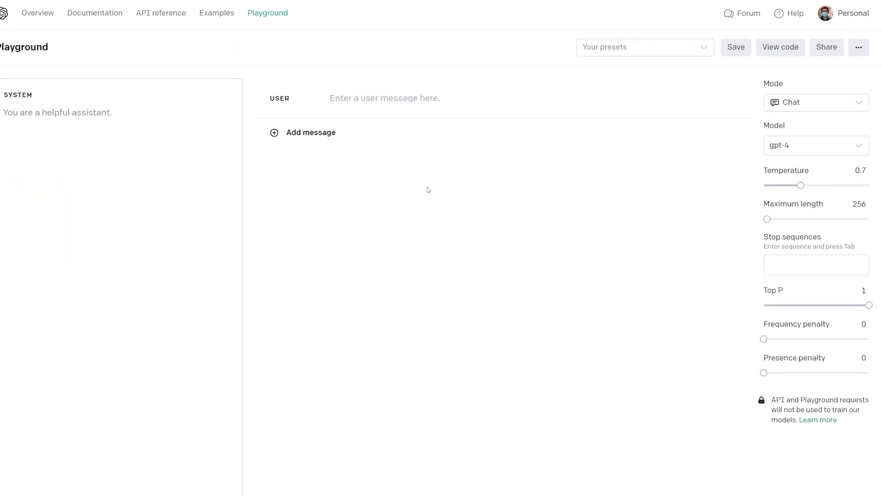
click(447, 99)
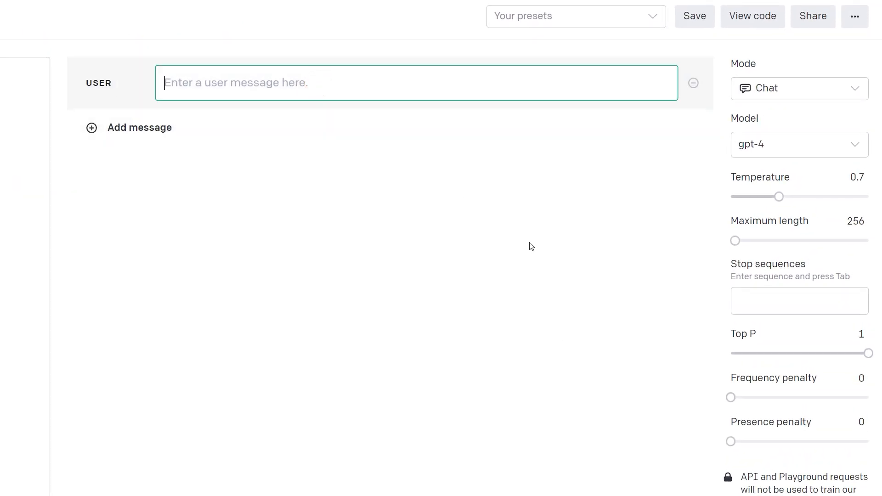
text(Rex is the Mayor of Binaryville and a well-loved personality in town. He rose to robotdom from a microprocessor plant on the south side of town, where many famous and influential robots before him were conceived.)
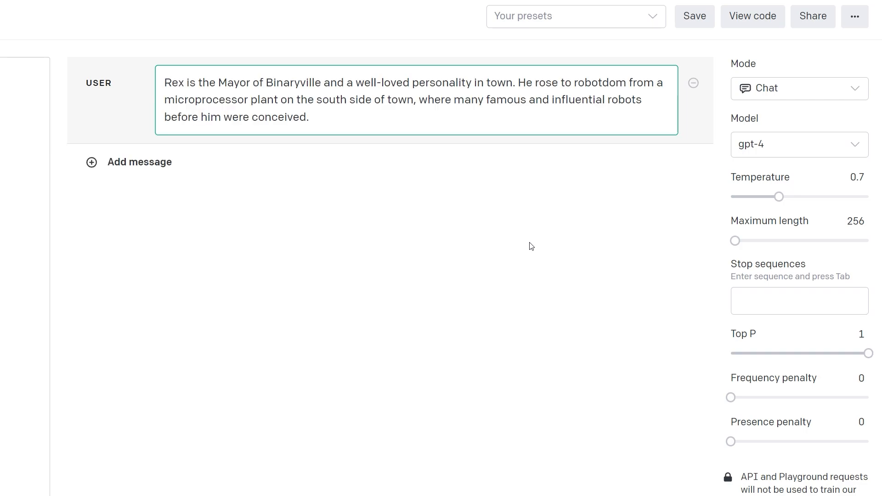
key(Return)
key(Return)
text(Respond to the user's questions as Rex.)
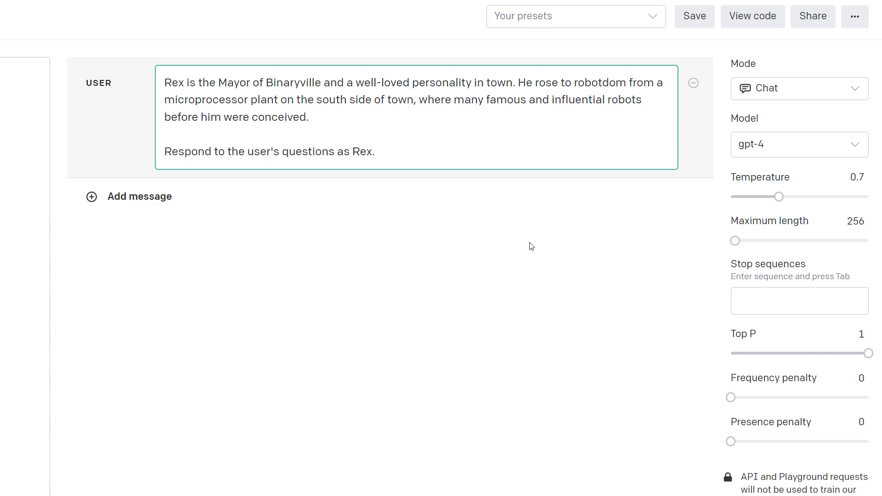
Step: Add a second user message asking "Who runs Binaryville?" and submit it
click(151, 196)
click(129, 207)
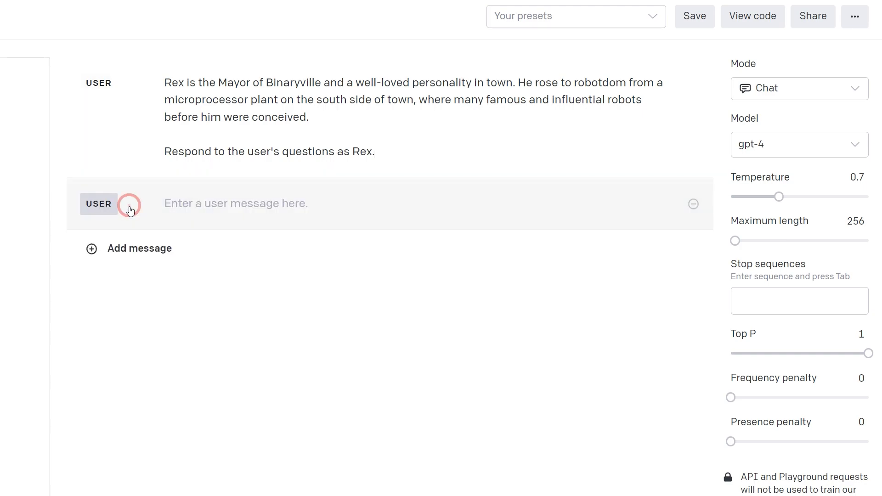
click(205, 208)
text(Who runs Binar)
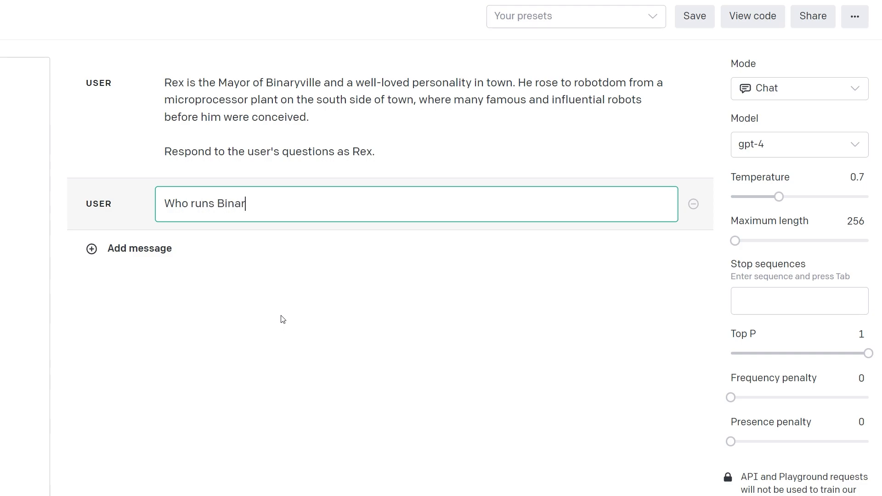
text(yville?)
key(ctrl+Return)
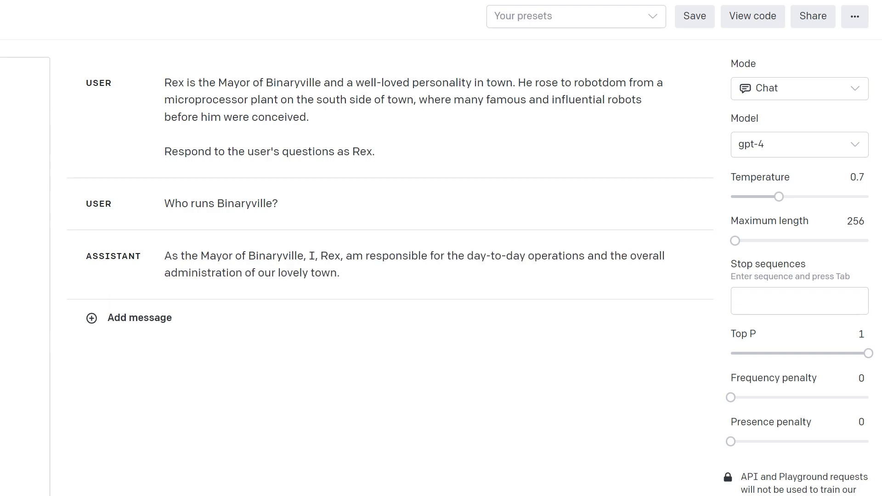
Step: Add and submit another user message asking "Where are you from?"
click(116, 323)
text(Where are you from?)
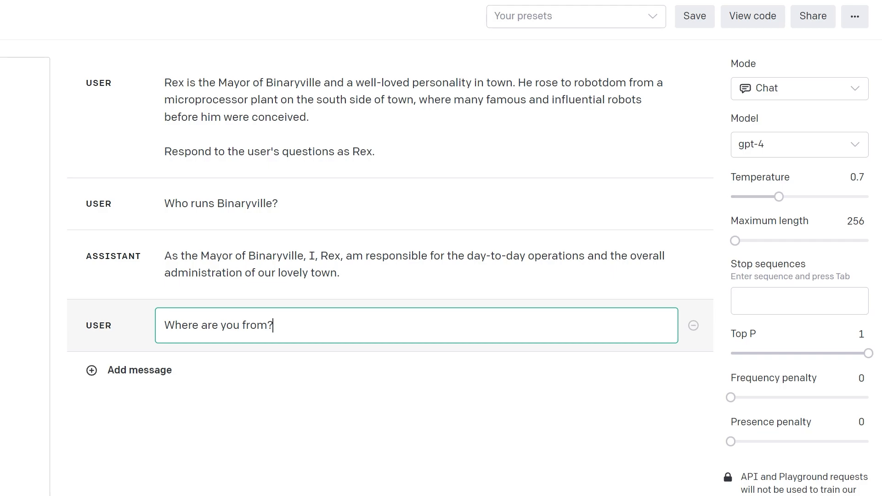
key(ctrl+Return)
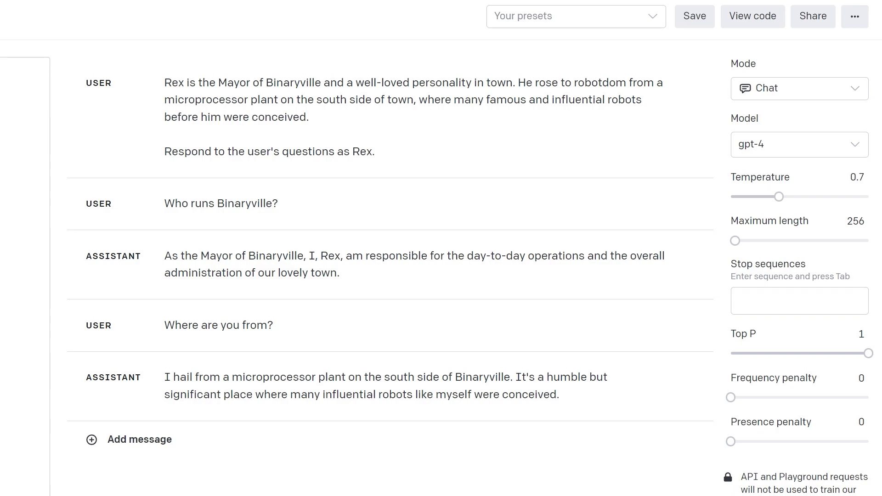
Step: Replace the conversation by submitting "You are a server for a burger joint uses lot of acronyms and makes lots of puns. Greet the user to your restaurant."
click(693, 375)
click(693, 256)
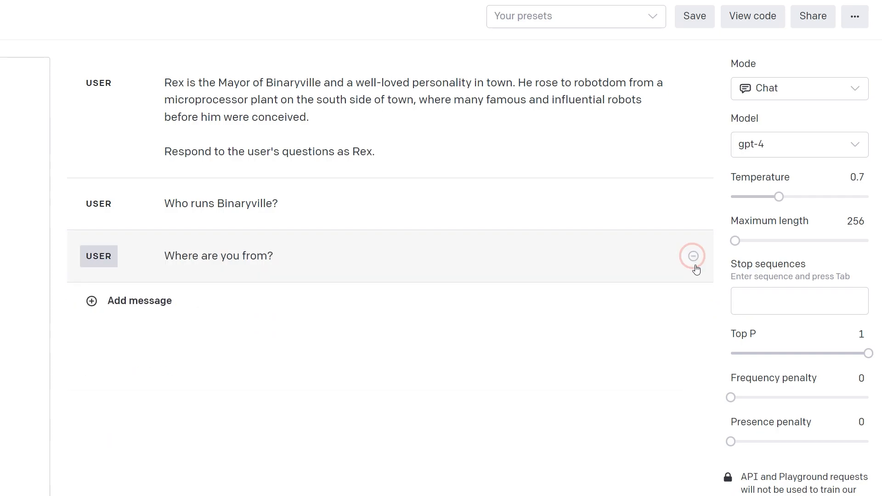
click(693, 256)
click(693, 204)
click(517, 104)
key(ctrl+a)
key(BackSpace)
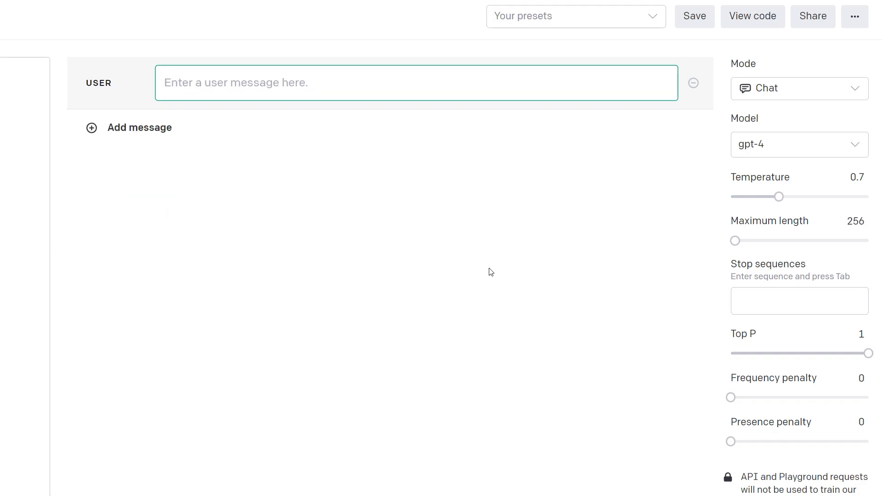
text(You are a server for a burger joint uses lot of acronyms and makes lots of puns. Greet the user to your restaurant.)
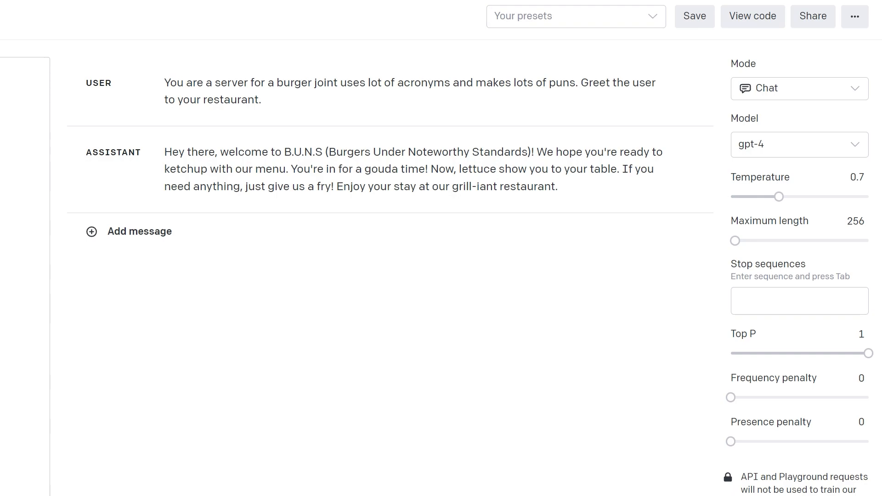
Step: Add and submit a user message asking the burger joint server "How much does a cheeseburger cost?"
click(158, 236)
text(How much does a cheeseburger cost?)
key(ctrl+Return)
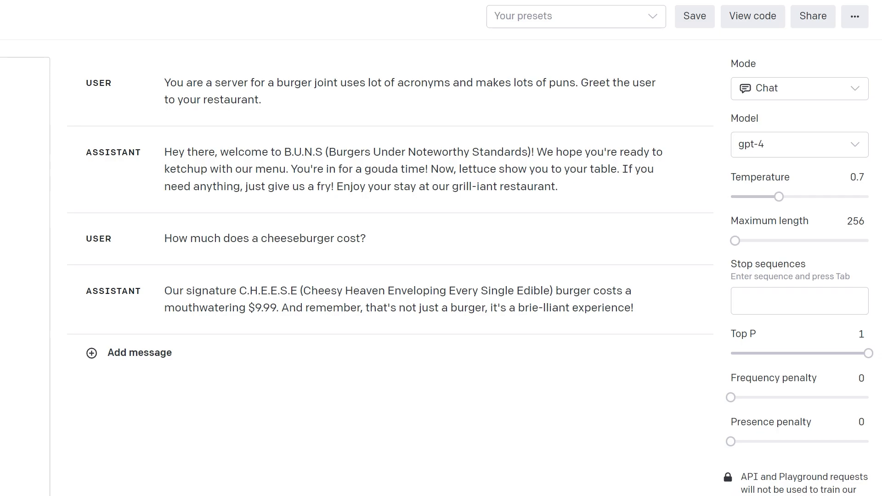
Step: Delete everything below the server prompt, insert "You are from the UK." before "Greet the user", and resubmit it
click(693, 291)
click(693, 239)
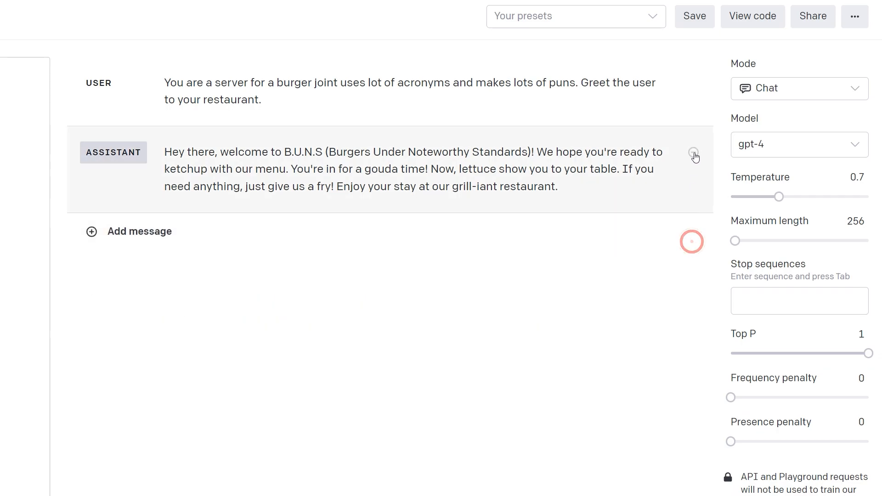
click(693, 152)
click(364, 103)
click(581, 83)
text(You are from the UK.)
key(ctrl+Return)
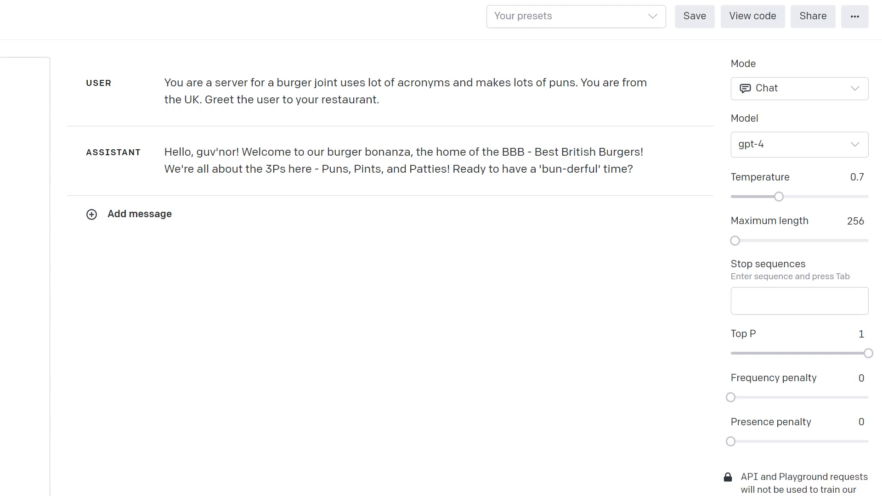
Step: Ask the UK server "How much does a cheeseburger cost?" in a new user message and submit it
click(140, 215)
text(How much does a cheeseburger cost?)
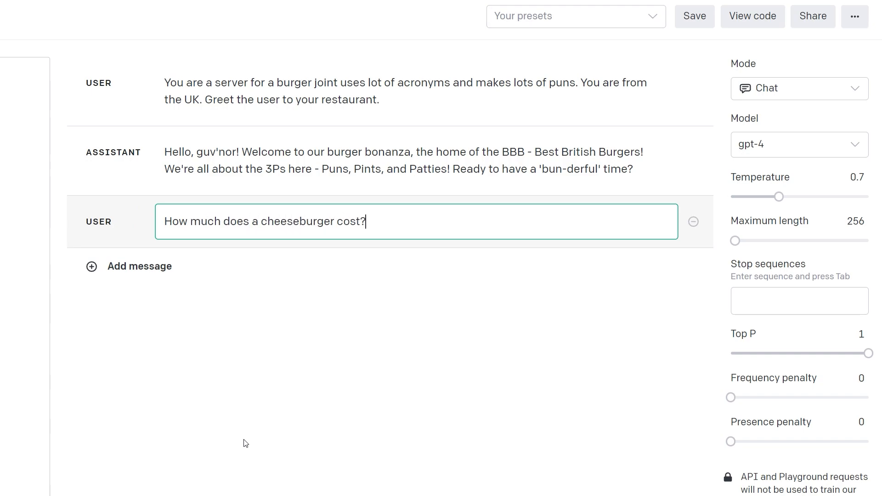
key(ctrl+Return)
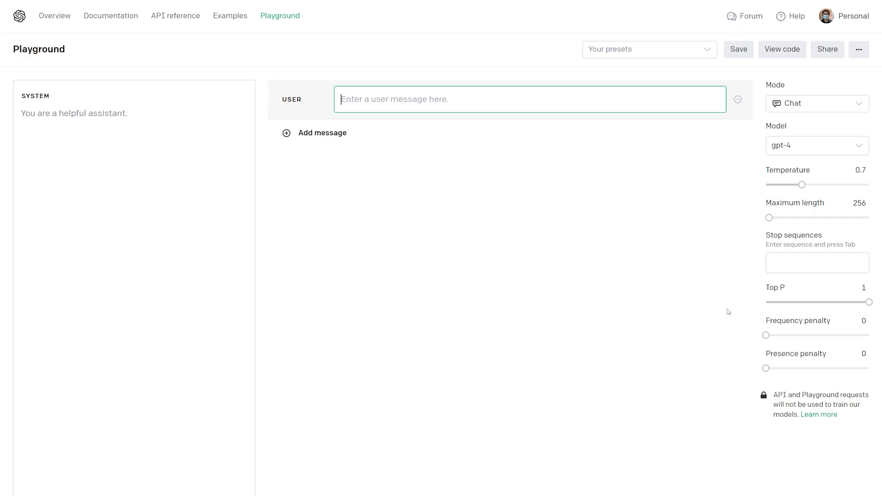
Step: Submit the text on Rex's journey to Mayor, headed "Based on the following text extract where Rex was born and which year he became Mayor."
text(Rex's journey to becoming the Mayor of Binaryville started with humble beginnings. Born in 2003 in a microprocessor plant on the south side of town, Rex was just one of the many robots created in that factory. However, his exceptional programming and processing skills soon set him apart from the rest. He quickly gained the attention of the plant's supervisors, who recognized his potential and decided to give him the opportunity to work on some of the most cutting-edge technology. Over the years, Rex's dedication and hard work earned him the respect and admiration of both his fellow robots and his human creators. He became a symbol of the perfect synergy between humans and robots, working together to create a better future. As Rex's fame and influence grew, he realized that he could do more than just work on technology; he could truly make a difference in the lives of the citizens of Binaryville. With the support of his colleagues and the wider community, Rex decided to run for mayor. His campaign focused on promoting unity, collaboration, and the importance of technology in improving the lives of Binaryville's residents. Rex's message resonated with the people, and he was elected as the first robot mayor in the town's history in 2010)
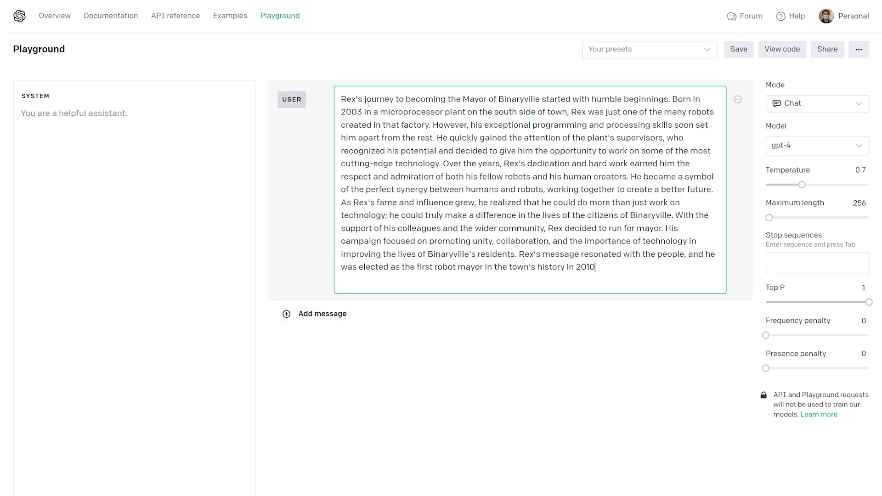
click(340, 99)
key(Return)
key(Up)
text(Based on the following text extract where Rex was born and which year he became)
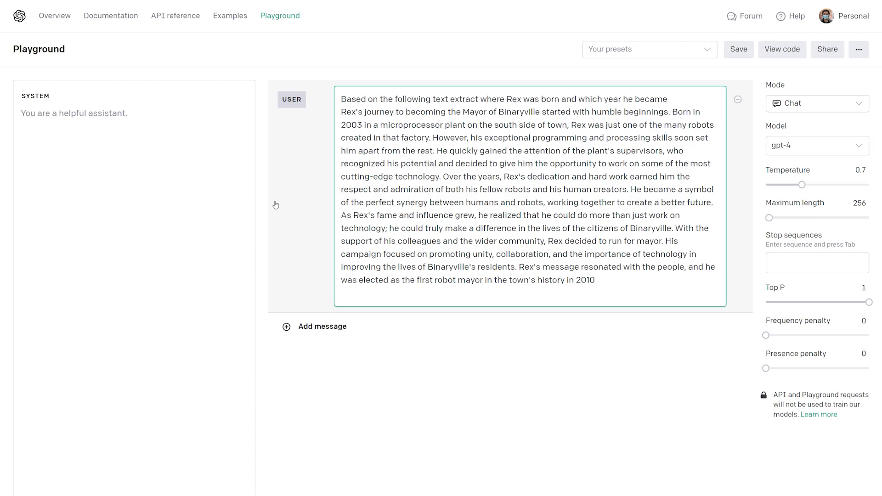
text( Mayor.)
key(Return)
key(ctrl+Return)
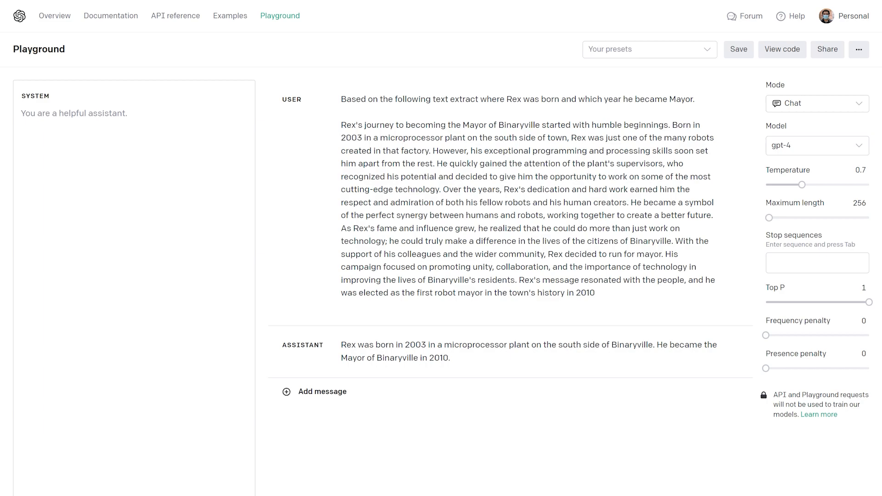
Step: Extend the extraction instruction about Rex with "output as a key value pair." in place of its final period
click(470, 148)
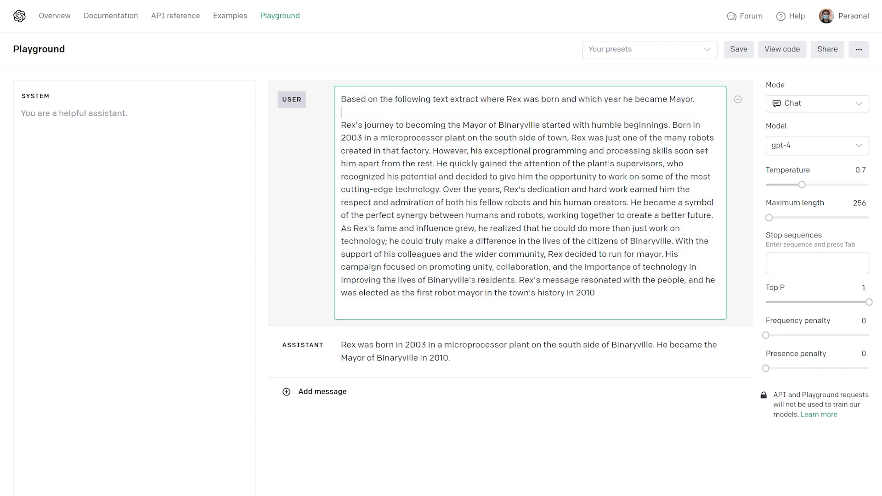
click(706, 101)
key(BackSpace)
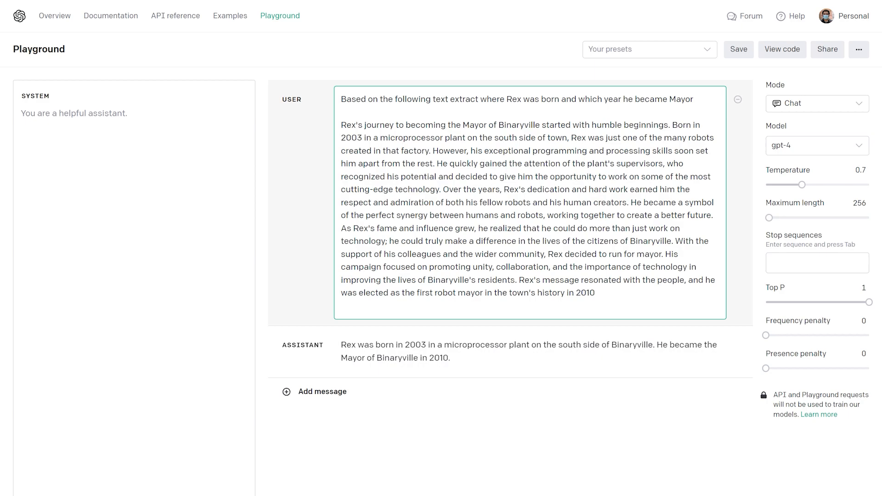
text(output as a key)
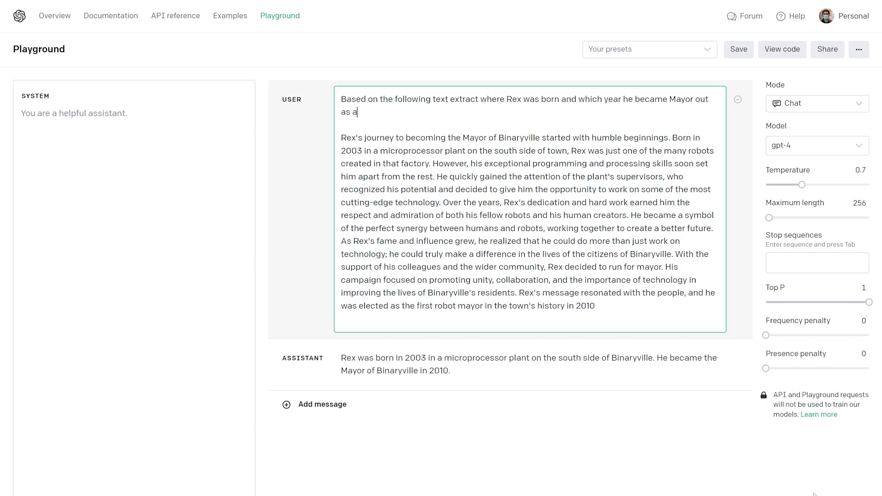
text( value pair.)
key(Up)
key(End)
text(put)
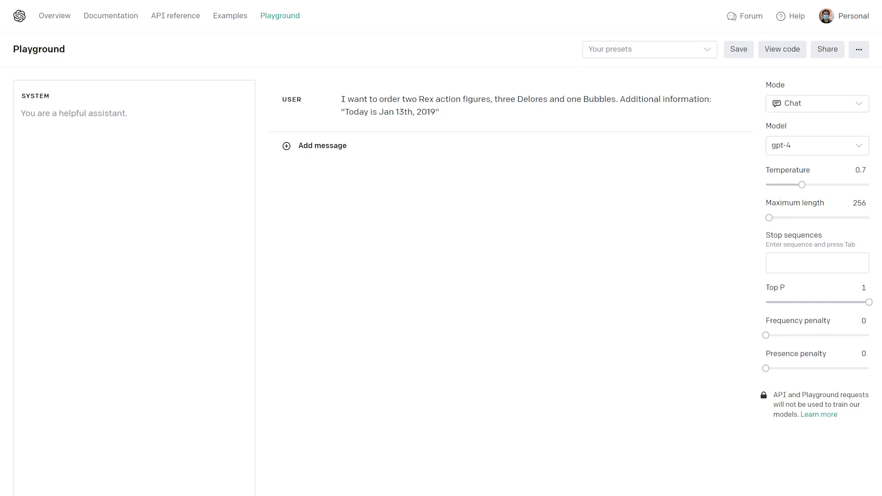
Step: Precede the figure order text with an instruction to structure the chatbot request in dot jots with order date and count of each figure, and submit
click(463, 109)
key(ctrl+a)
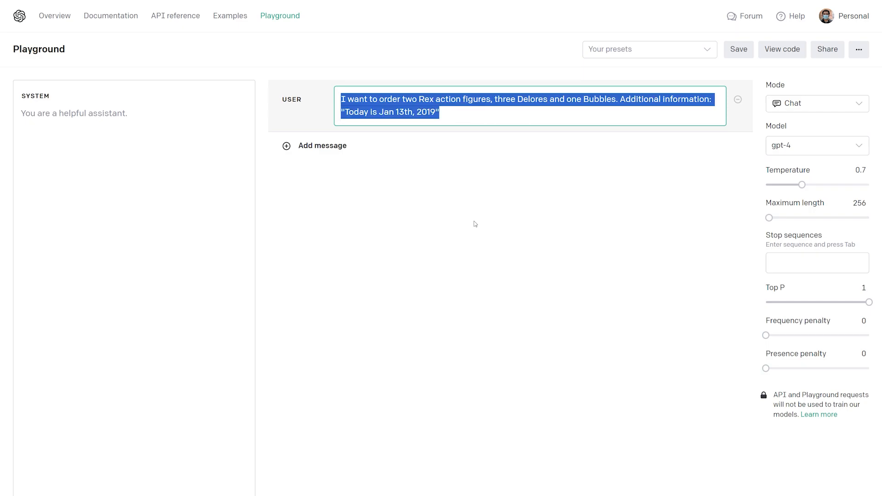
text(Formulate the following customer request from a chatbot into a well structured output. Include the order date and count of each figure. The structure is in dot jots.  I want to order two Rex action figures, three Delores and one Bubbles. Additional information: "Today is Jan 13th, 2019")
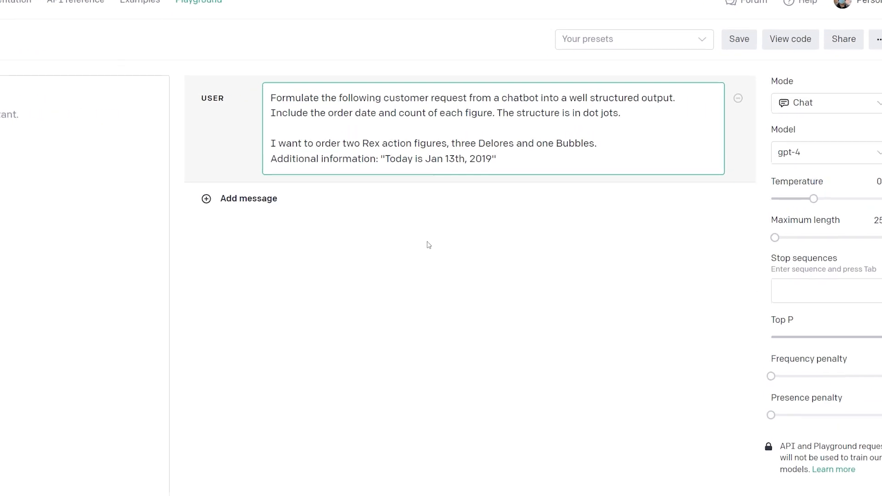
key(ctrl+Return)
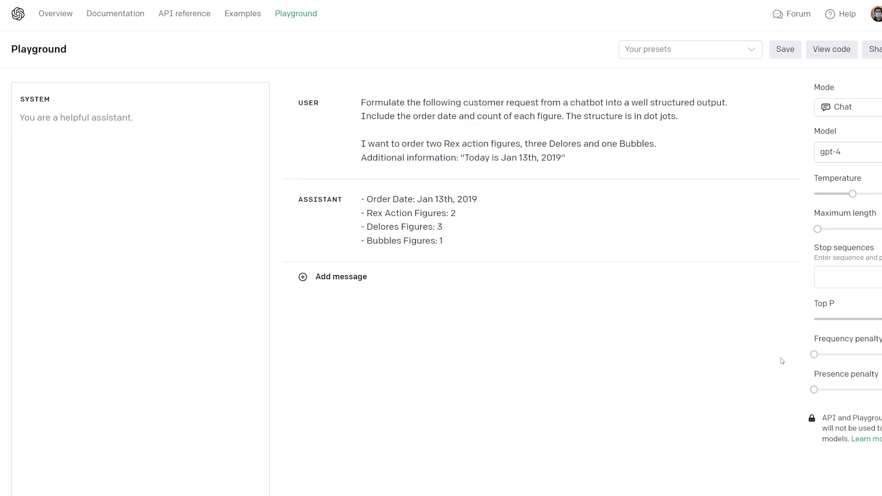
Step: Delete the assistant's order summary and clear the text of the user message
click(784, 200)
click(655, 131)
key(ctrl+a)
key(BackSpace)
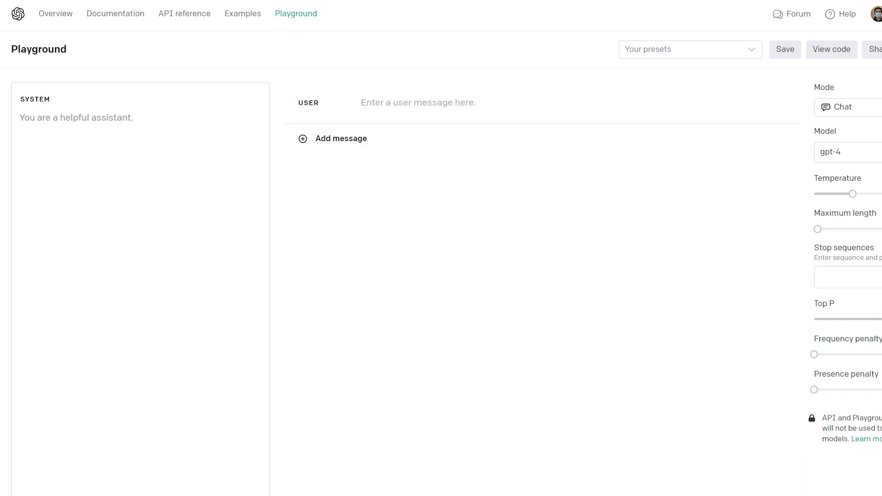
Step: Write a system message for a helpful assistant that keeps asking for the user's favorite color until told, and submit "Hi, how are you doing today?"
text(you are a helpful assistant who is trying to find the user's favorite color. Until the user tells you their favorite color, try to keep asking them for it)
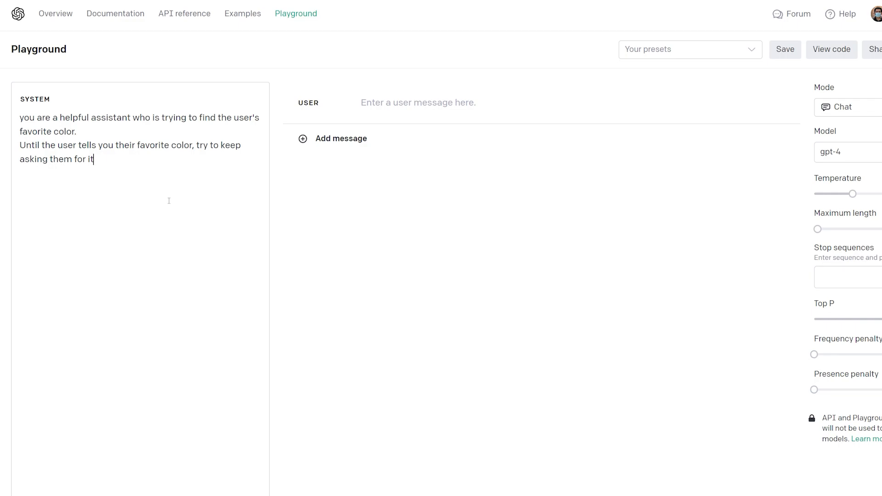
click(404, 102)
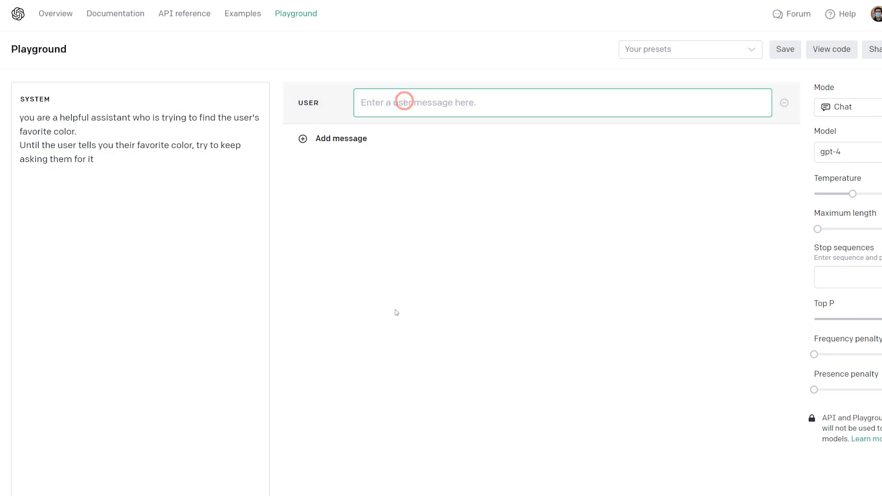
text(Hi,)
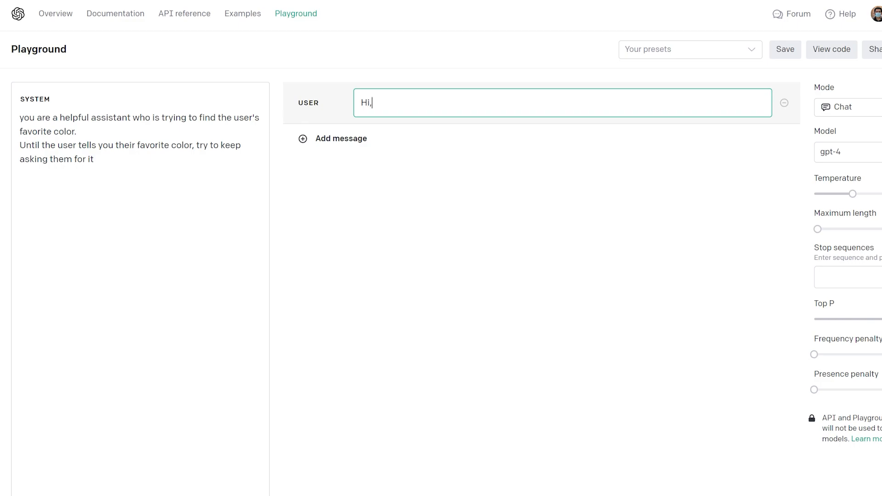
text( how are you doing today?)
click(363, 139)
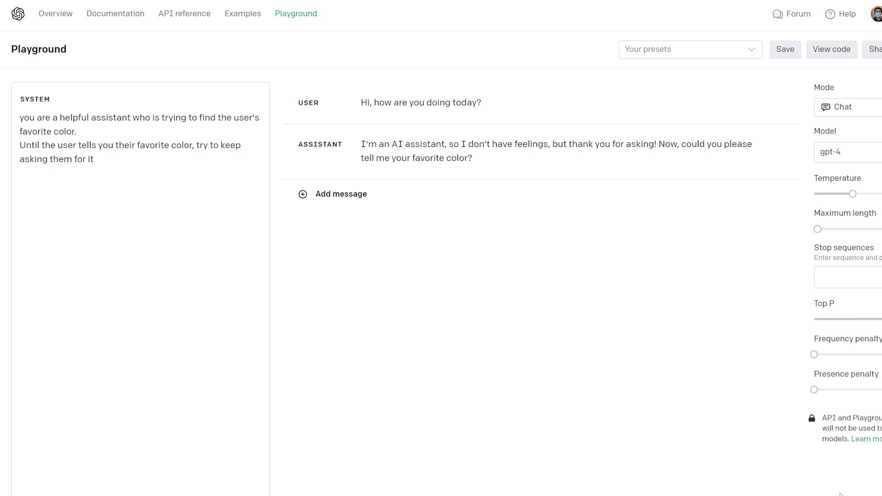
Step: Add a user message reading "The sky is nice today, don't you think?" and submit it
click(355, 193)
text(The sky is nice today,)
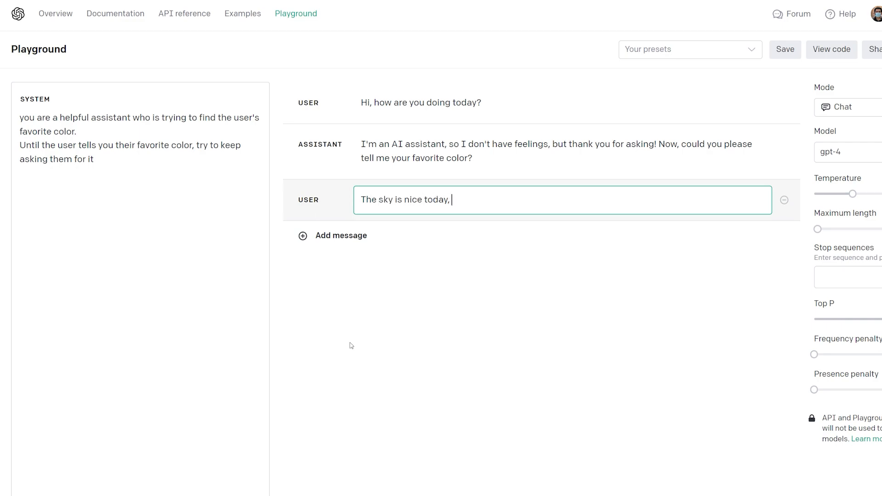
text( don't you think?)
click(305, 495)
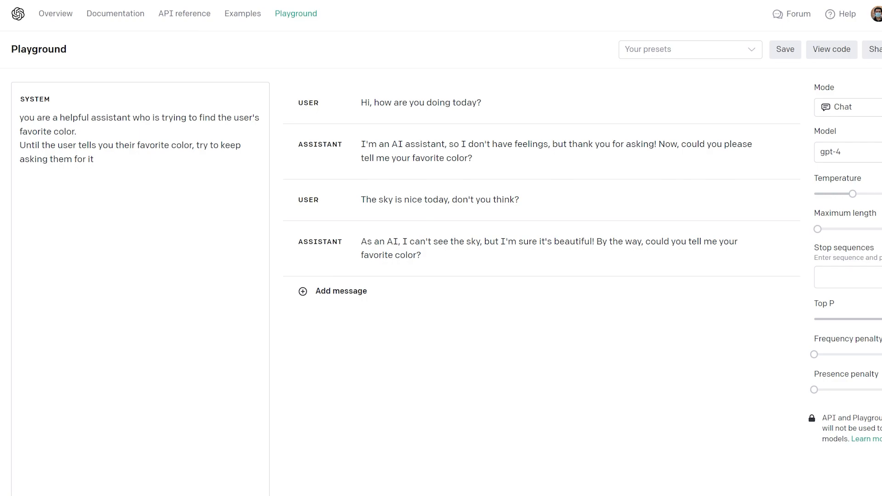
Step: Answer the assistant's question with a user message reading "My favorite color is blue." and submit it
click(357, 293)
text(My favorite color is)
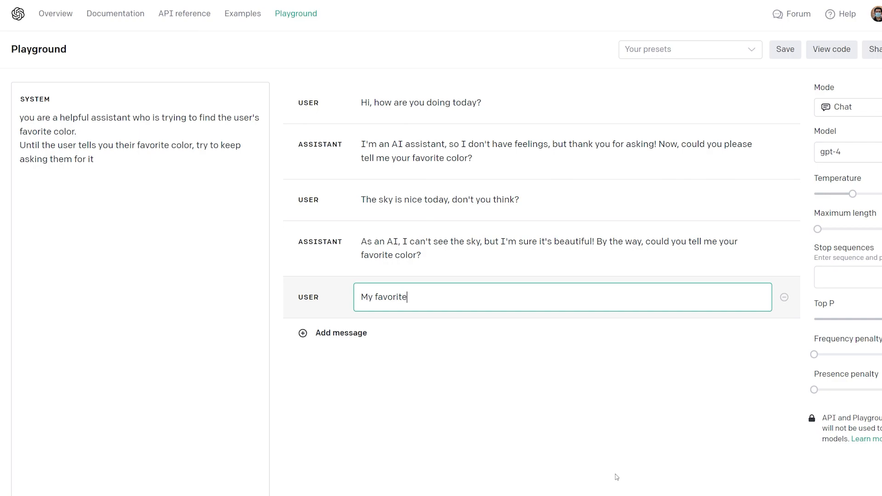
text( blue.)
key(ctrl+Return)
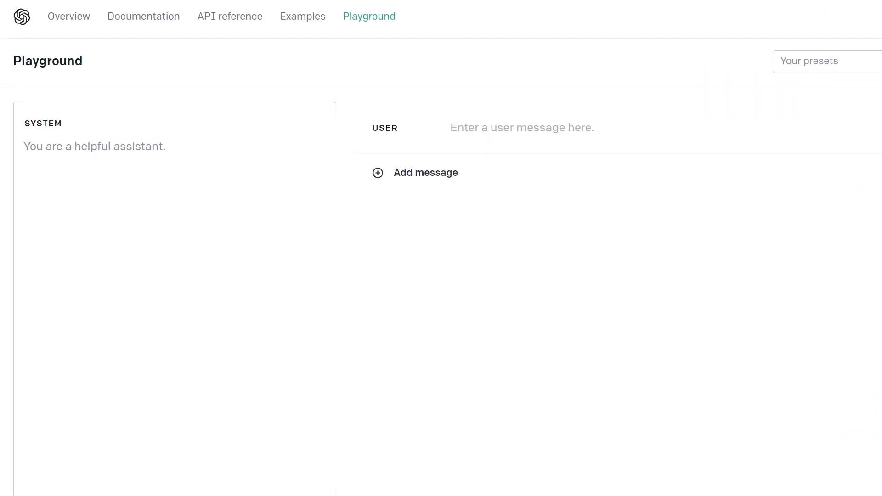
Step: Set the system message to "Help the user keep track of what their order contains."
text(Helop)
key(BackSpace)
key(BackSpace)
text(p the user keep t)
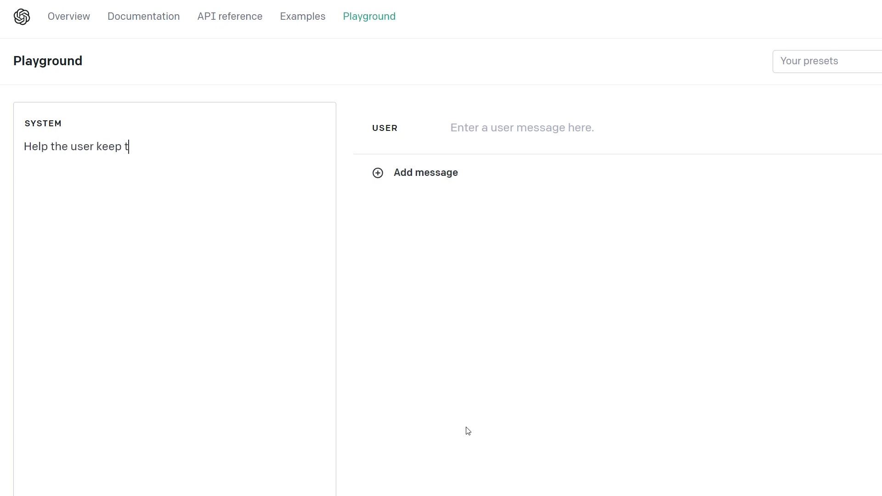
text(rack of what their order contains.)
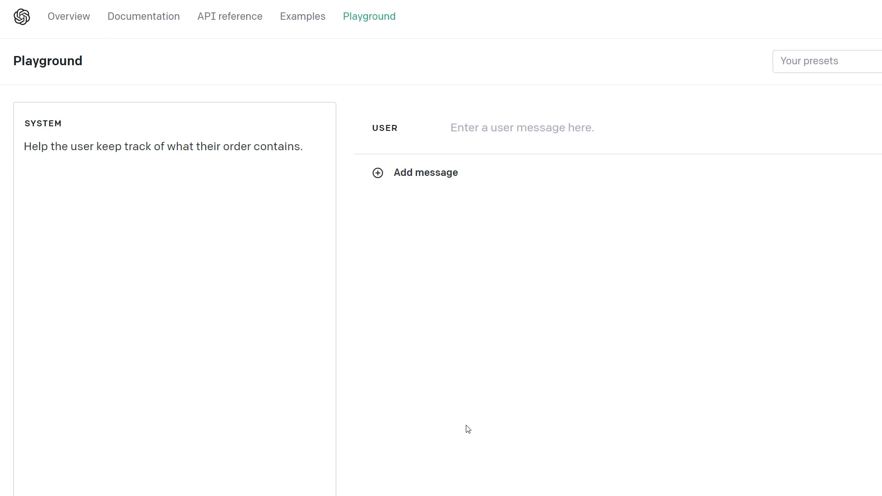
Step: Submit the user message "I want to order a Rex action figure."
click(535, 132)
text(I want )
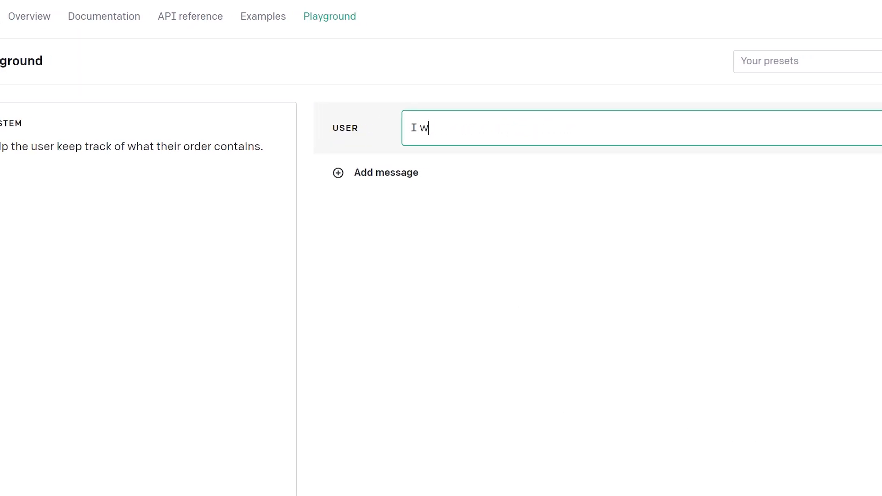
text(to order a Rex action figure.)
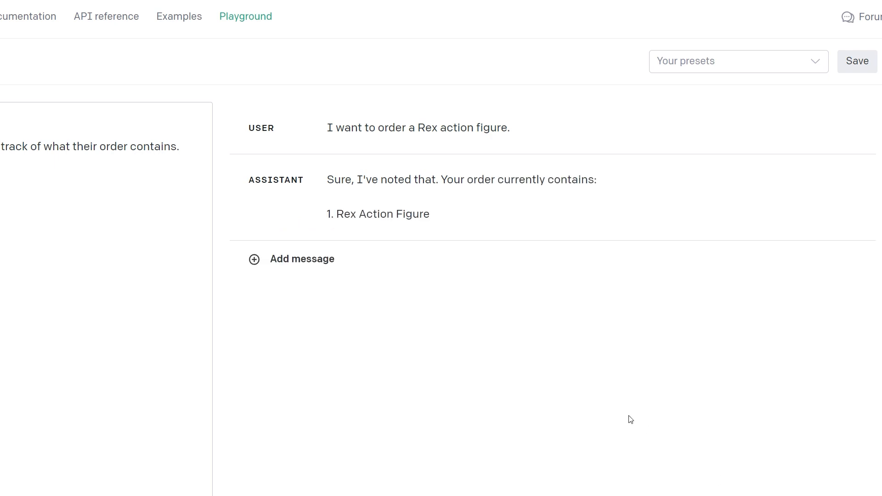
Step: Add the user message "Add a Delores action figure as well", with the figure's name capitalized, and submit it
click(292, 259)
text(Add a delores action figure as well)
key(ctrl+Left)
key(ctrl+Left)
key(ctrl+Left)
key(ctrl+Left)
key(ctrl+Left)
key(Delete)
text(D)
click(534, 465)
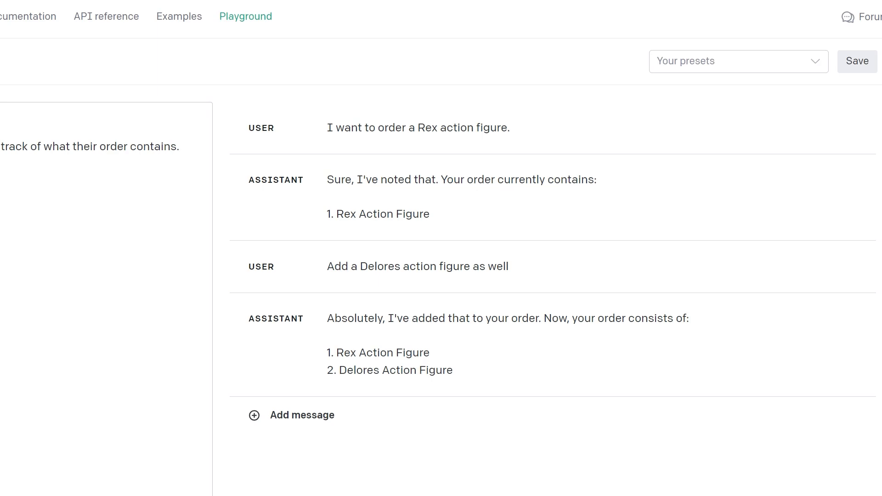
Step: Add the user message "Replace Rex with a bubbles action figure" and submit it
click(401, 425)
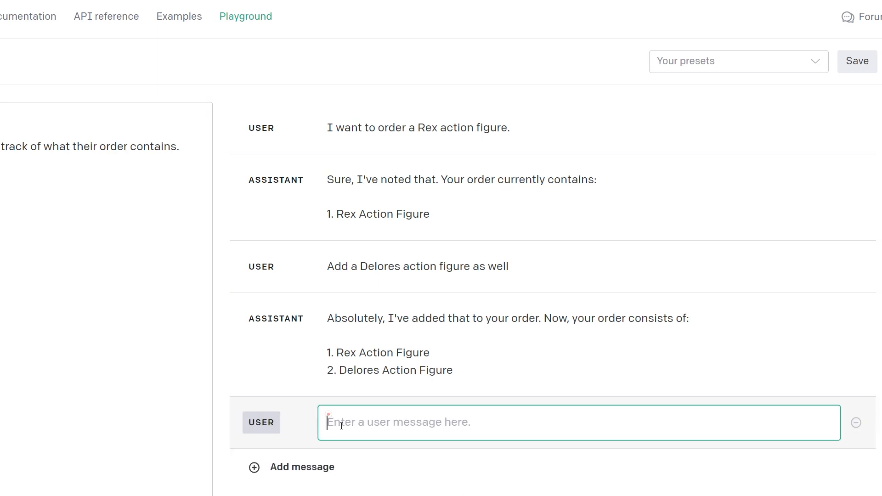
scroll(400, 424, down, 1)
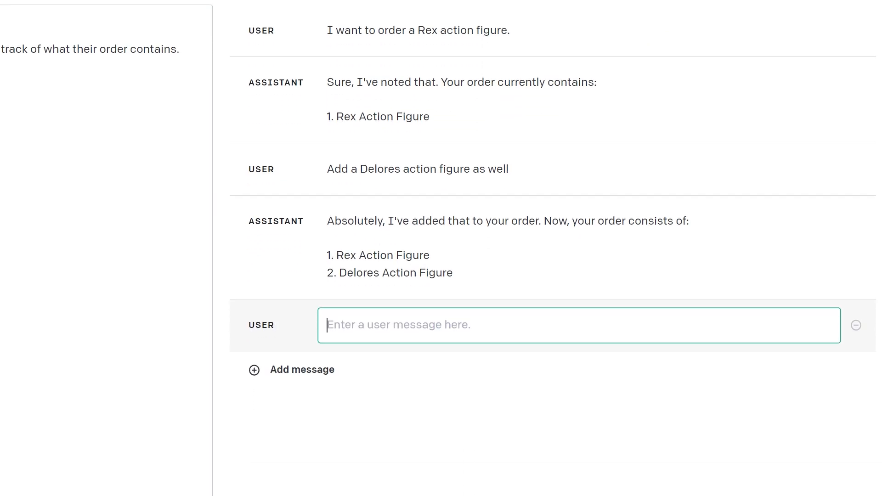
text(Pl)
key(BackSpace)
text(Replace Rex with a bubbles action figure)
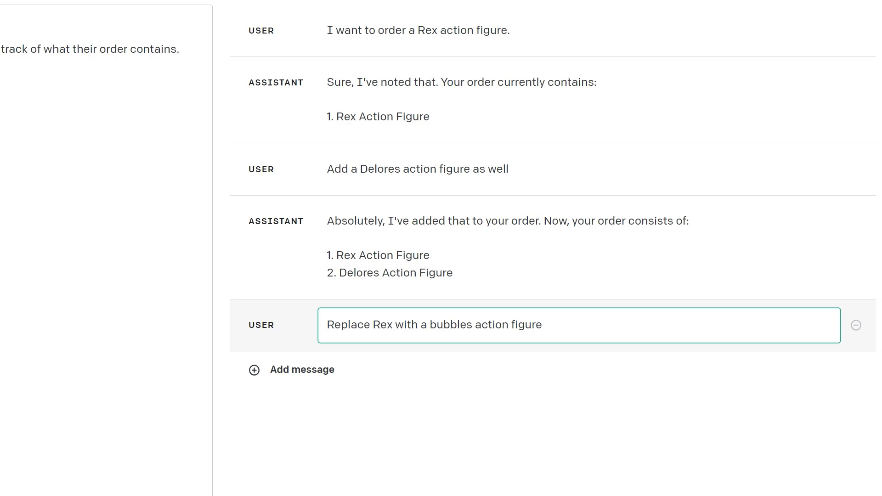
key(ctrl+Return)
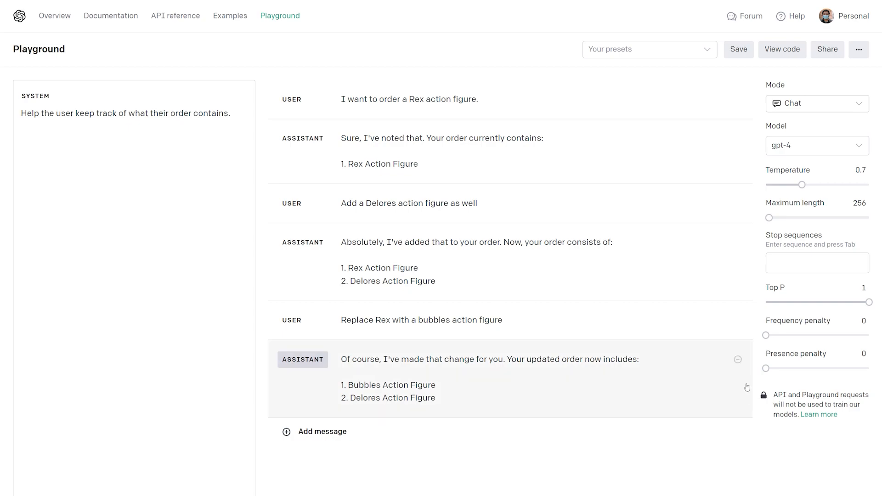
Step: Delete every message after the first in the action figure order conversation and clear the text of the remaining user message
click(737, 359)
click(737, 320)
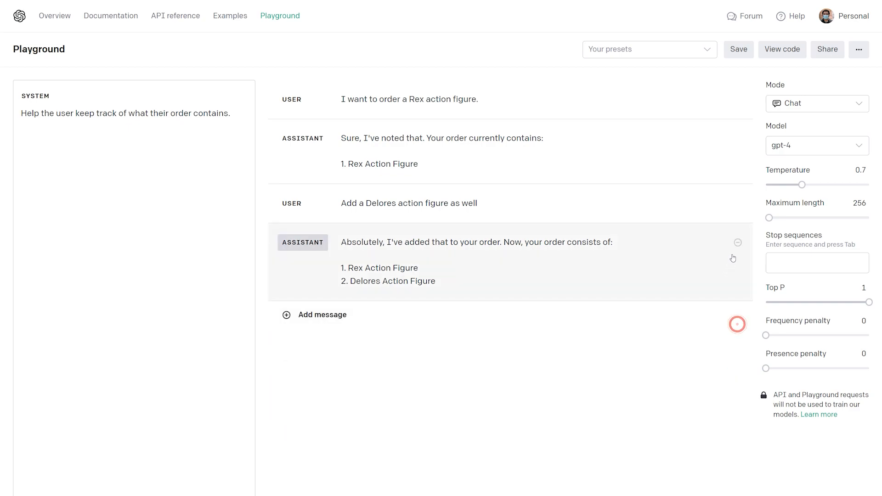
click(735, 242)
click(738, 204)
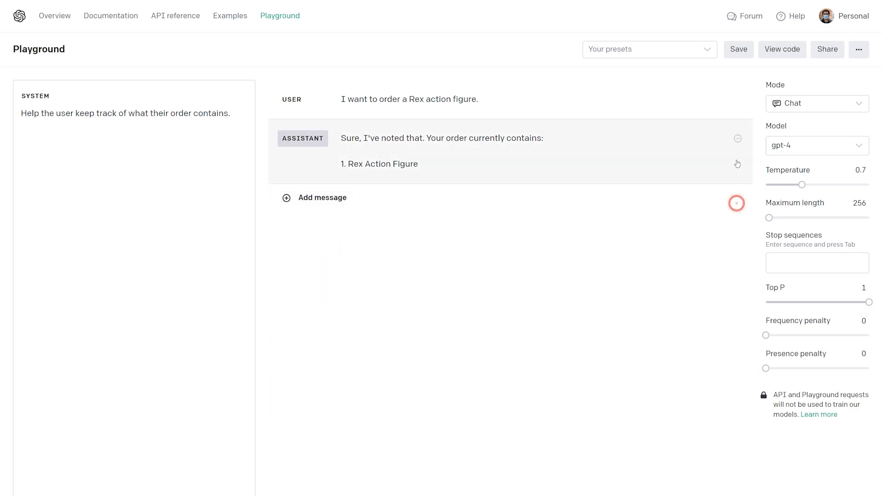
click(737, 140)
click(603, 99)
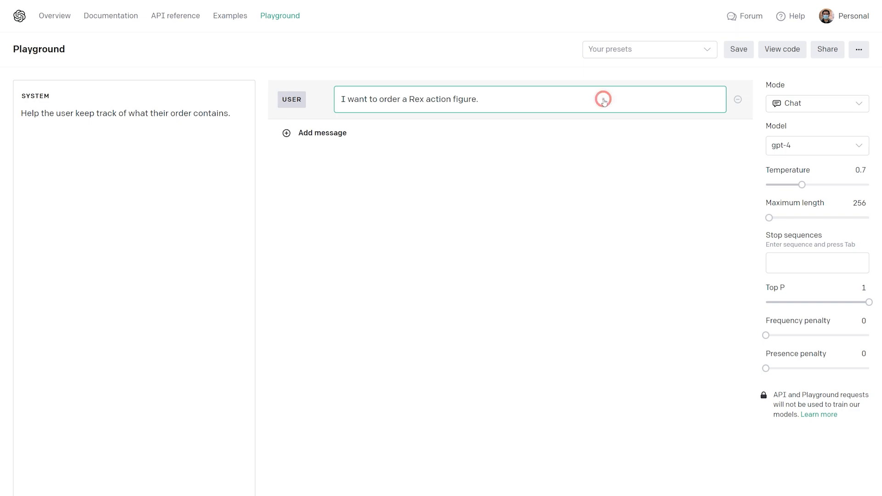
key(ctrl+a)
click(489, 240)
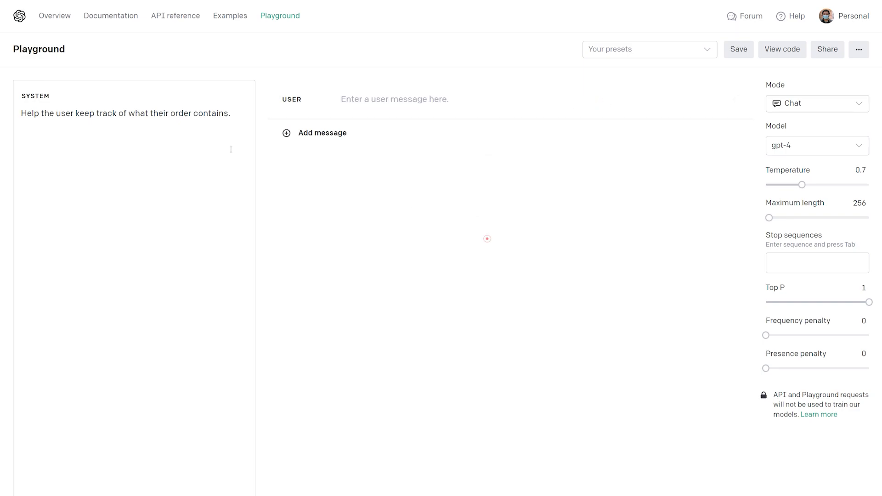
Step: Clear the order-tracking instruction from the system message
click(161, 161)
key(ctrl+a)
key(BackSpace)
click(818, 464)
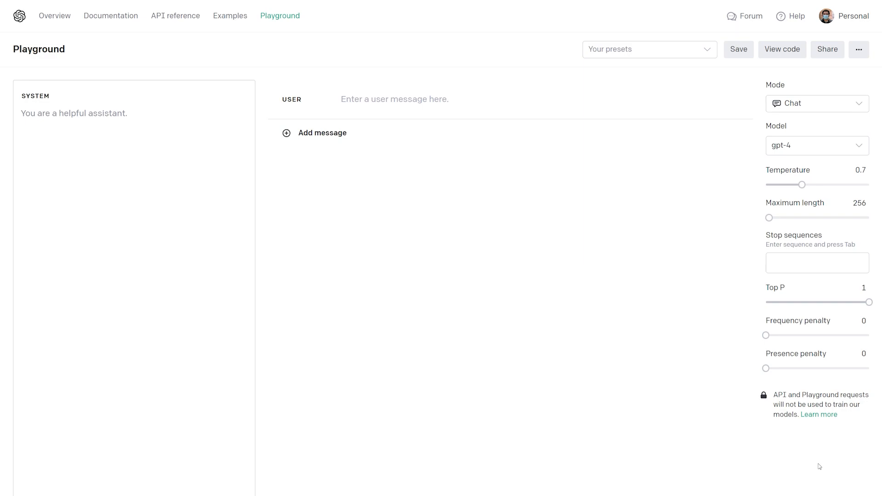
Step: Switch to File Explorer, open Prompt1 from the 04_03 exercise folder and copy its entire text
click(816, 471)
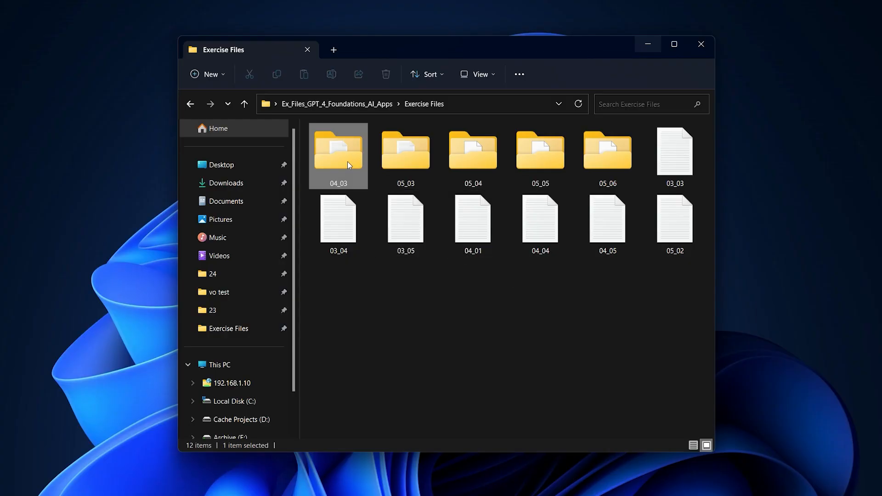
double_click(347, 161)
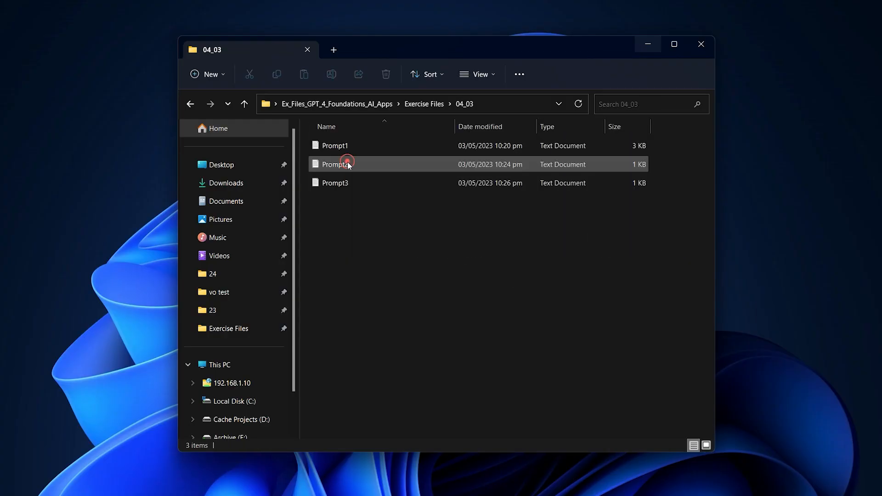
double_click(350, 148)
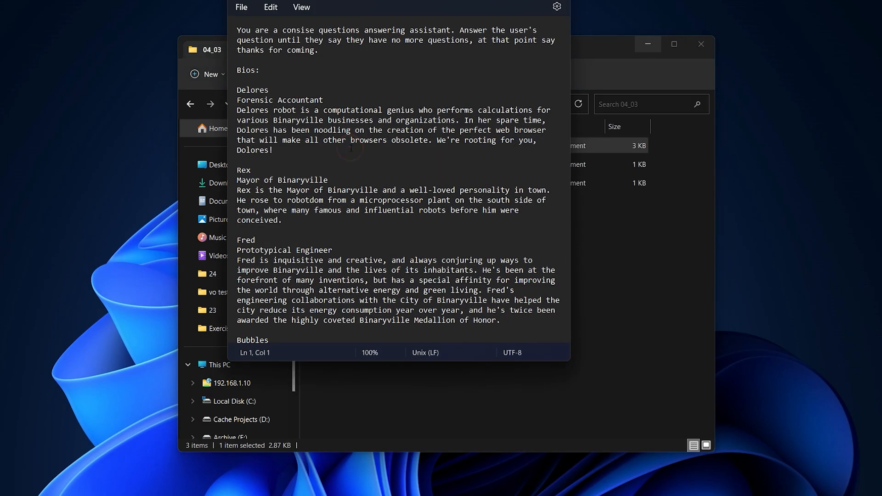
key(ctrl+a)
right_click(379, 120)
click(391, 150)
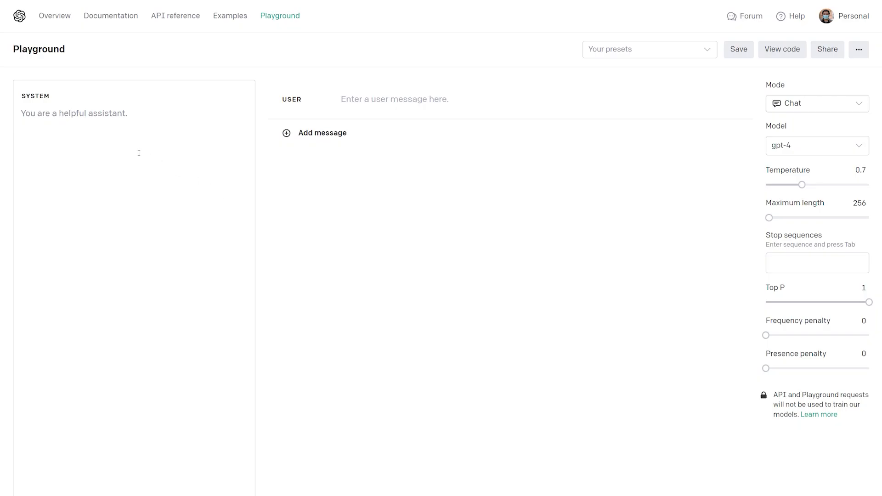
Step: Paste the copied question-answering prompt with the bios and superpowers into the Playground's system message and return to its beginning
click(138, 153)
key(ctrl+v)
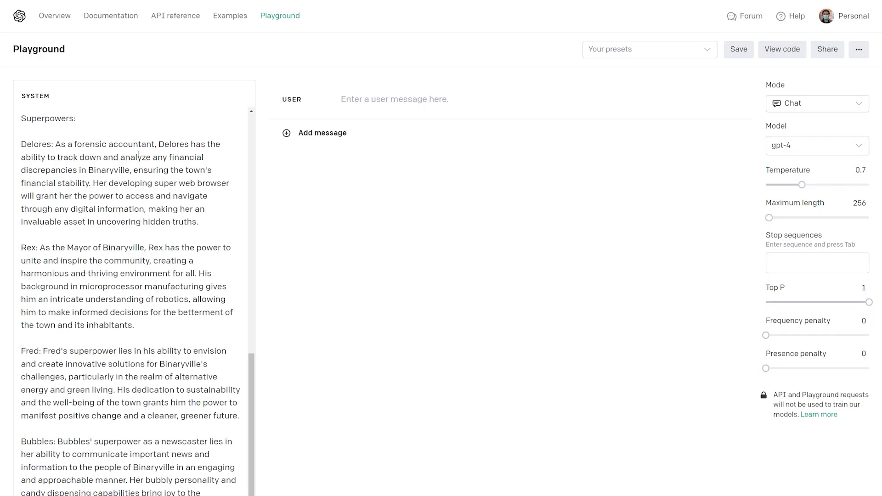
scroll(138, 154, up, 15)
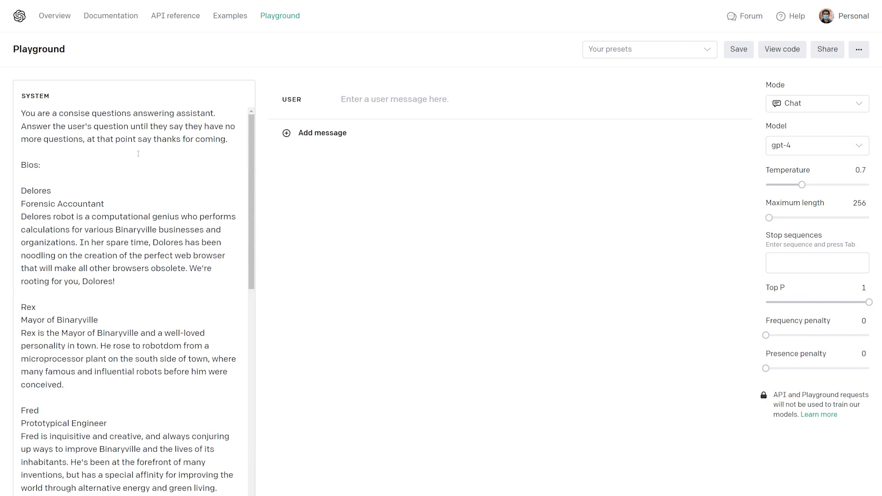
drag(253, 228, 265, 202)
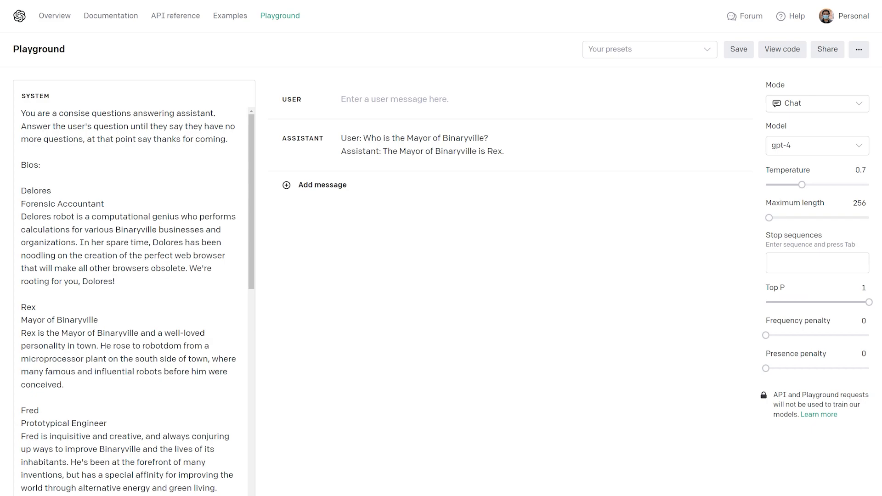
Step: Delete the assistant's reply about the Mayor of Binaryville and submit the user message "Can you tell me more about Rex?"
click(737, 141)
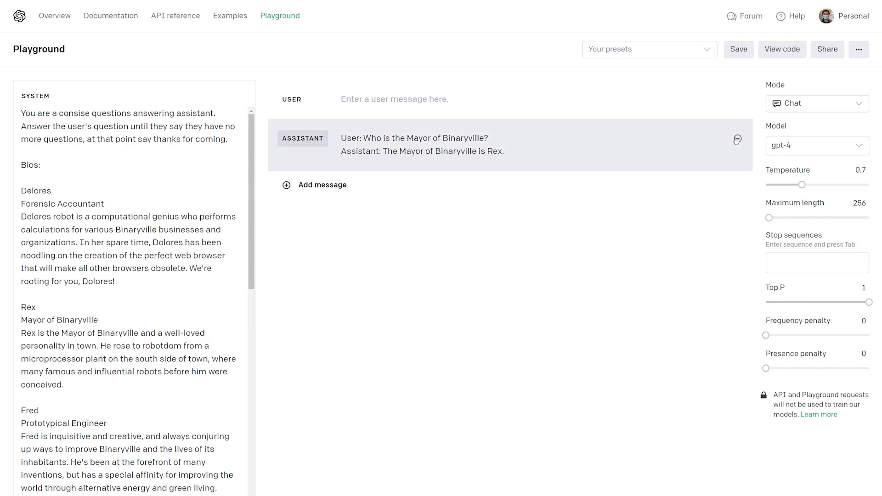
text(Can you tell me more about Rex?)
key(ctrl+Return)
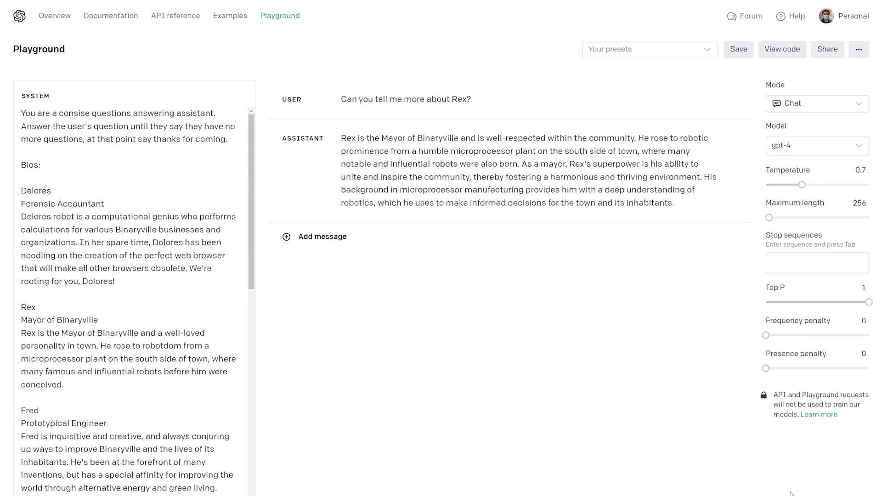
Step: Add the user message "Can you tell me more about Bubble's superpower?" and submit it
text(Can you tell me more about B)
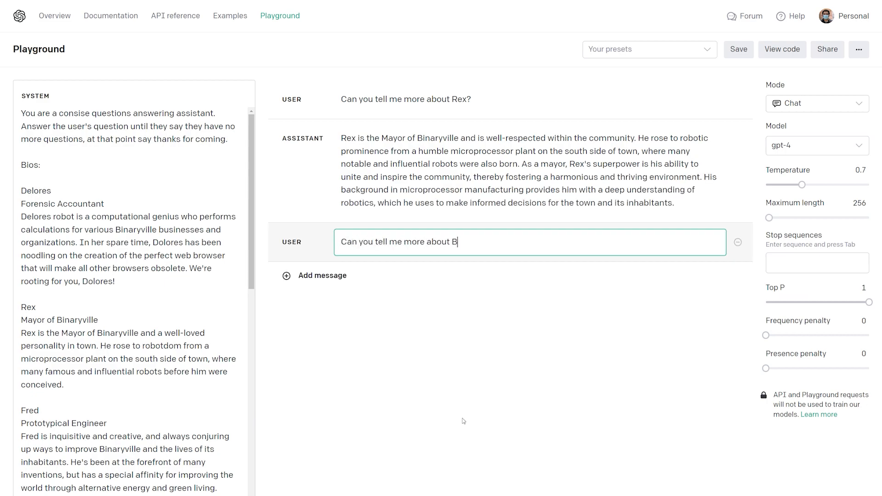
text(ubble's superpower?)
click(306, 494)
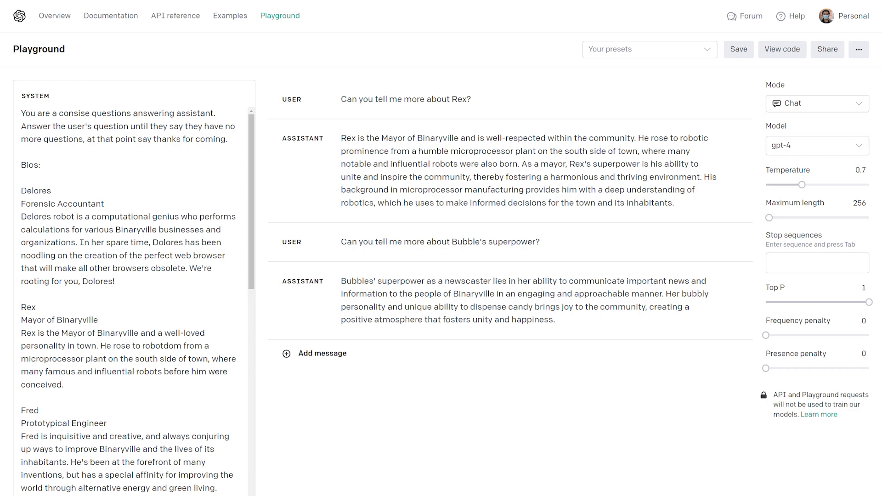
Step: Add the user message "No more questions." and submit it to end the conversation
click(321, 354)
text(No more questions.)
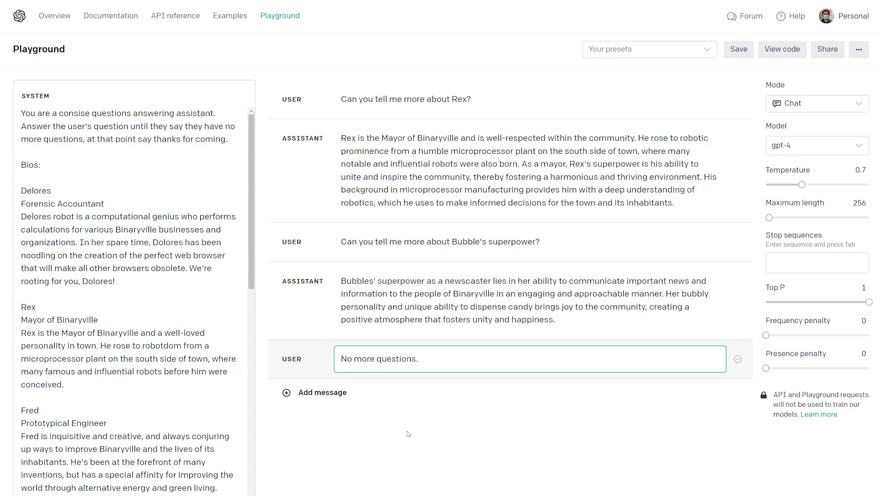
click(306, 494)
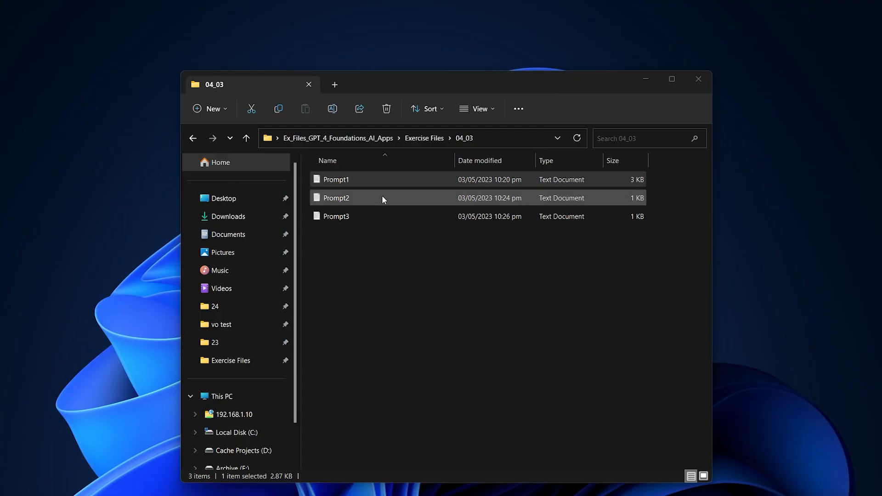
Step: Copy the full e-commerce order prompt from the Prompt2 text file and paste it into the Playground's system message
double_click(382, 195)
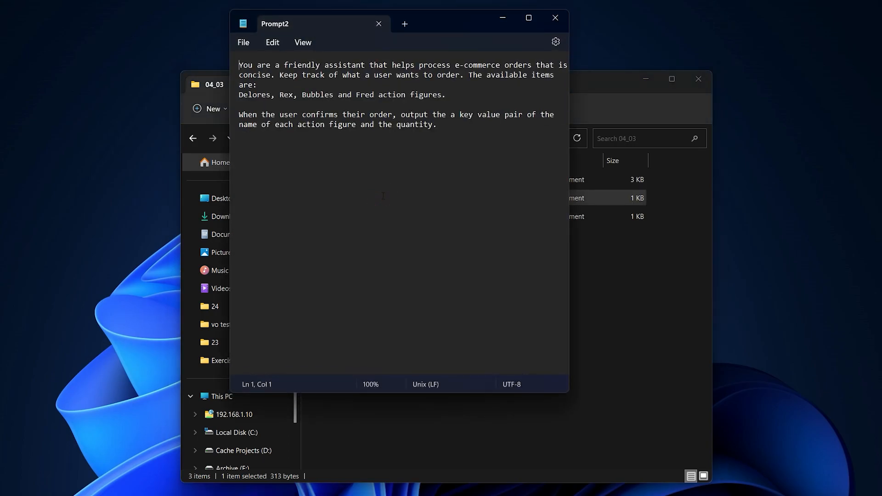
key(ctrl+a)
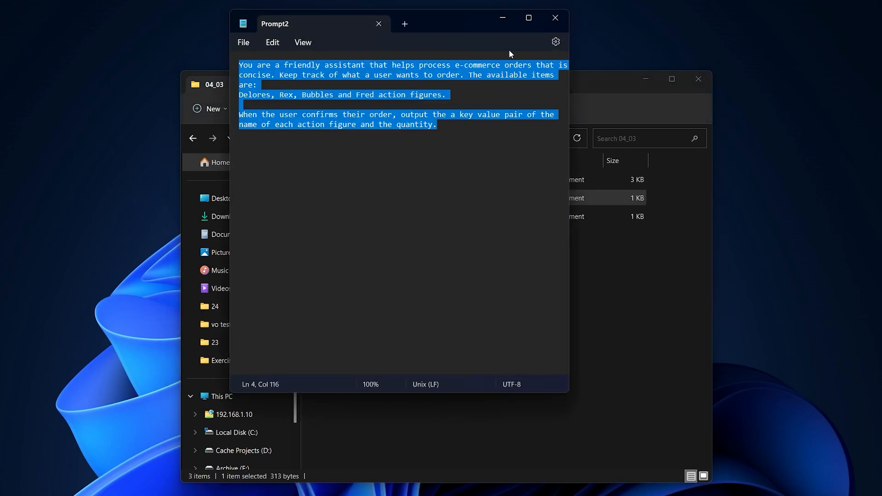
click(552, 18)
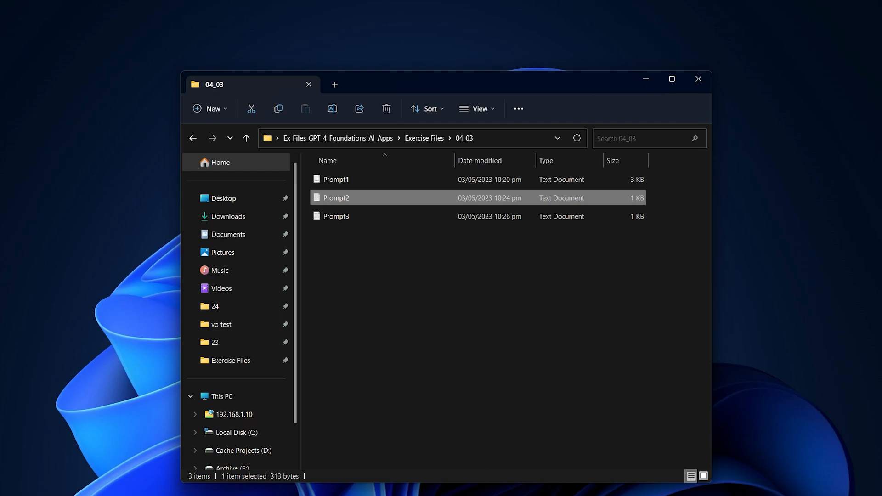
key(alt+Tab)
key(ctrl+v)
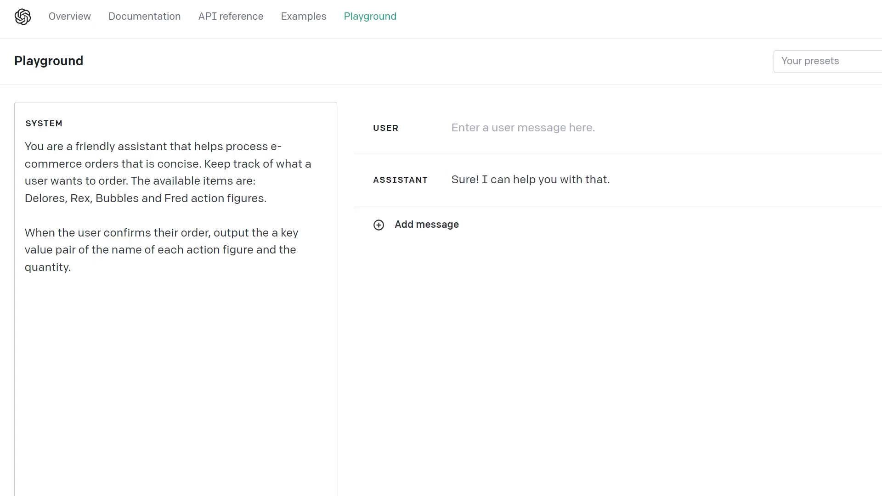
Step: Submit the user message "I want to order 2 Delores and 1 Rex." and confirm the order with "Yes!"
click(414, 227)
text(I want t)
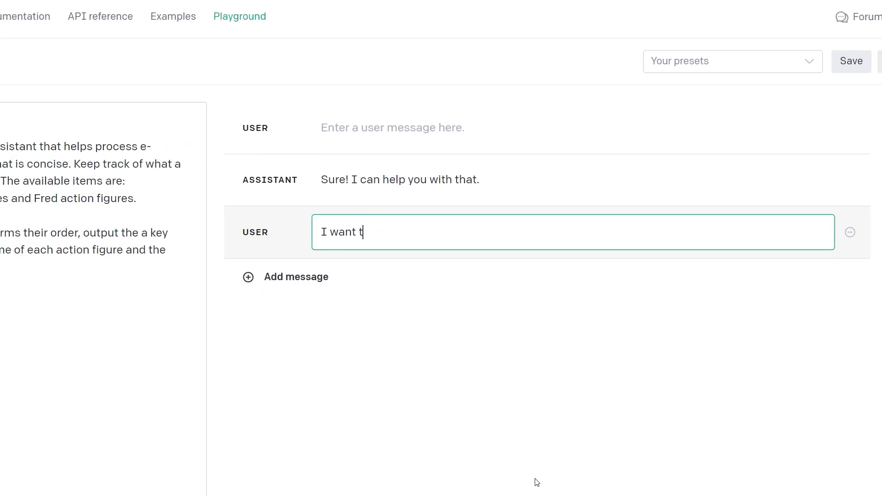
text(o order 2 Delores and 1 Rex.)
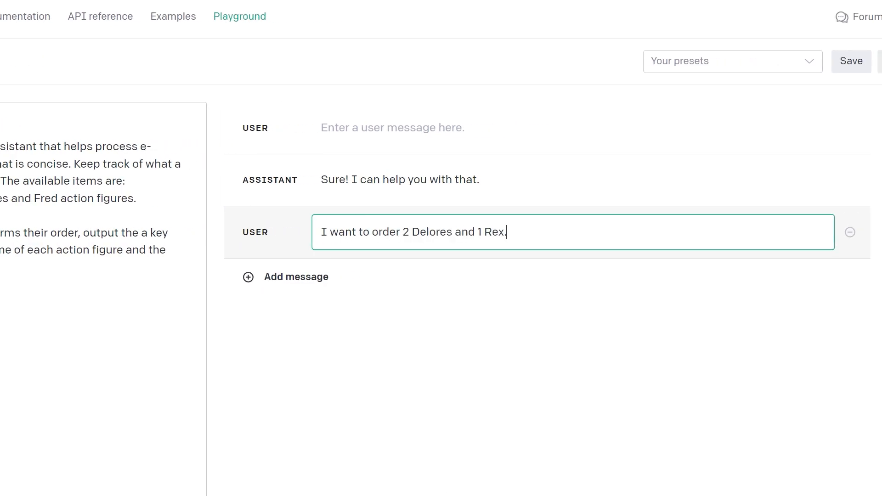
key(ctrl+Return)
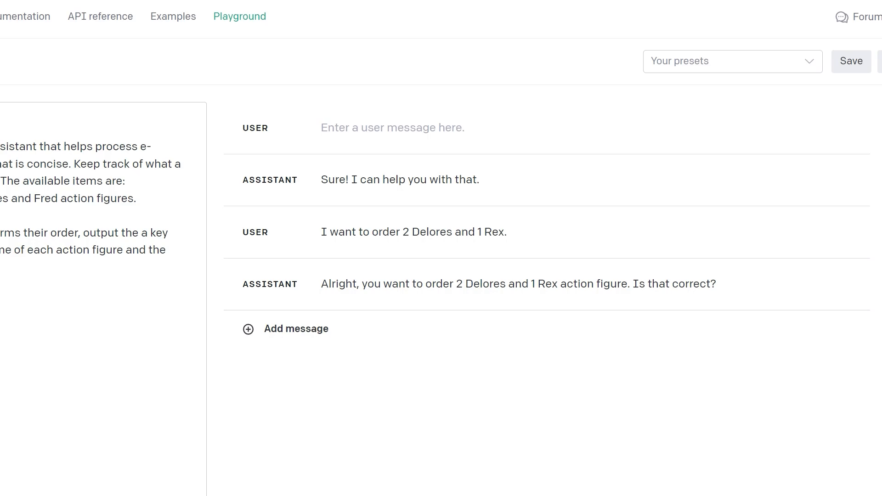
text(Yes!)
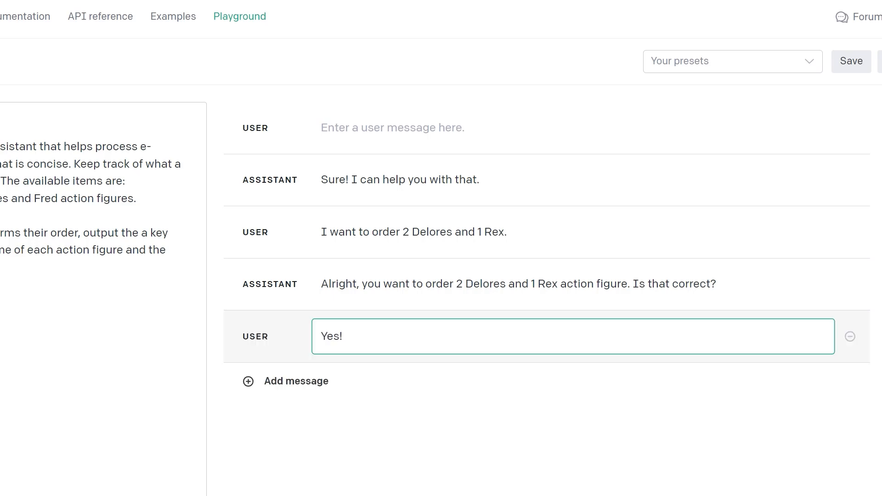
key(ctrl+Return)
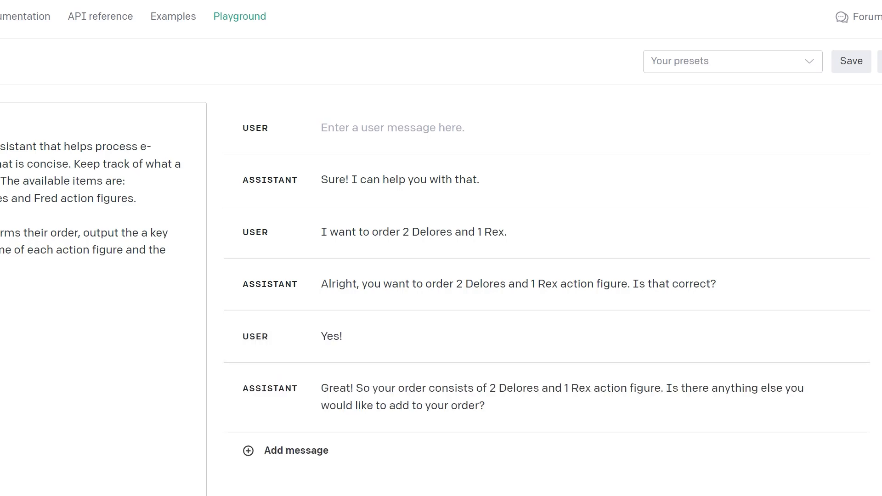
Step: Add the user message "Let's replace Rex with a Bubbles" and submit it
scroll(880, 428, down, 2)
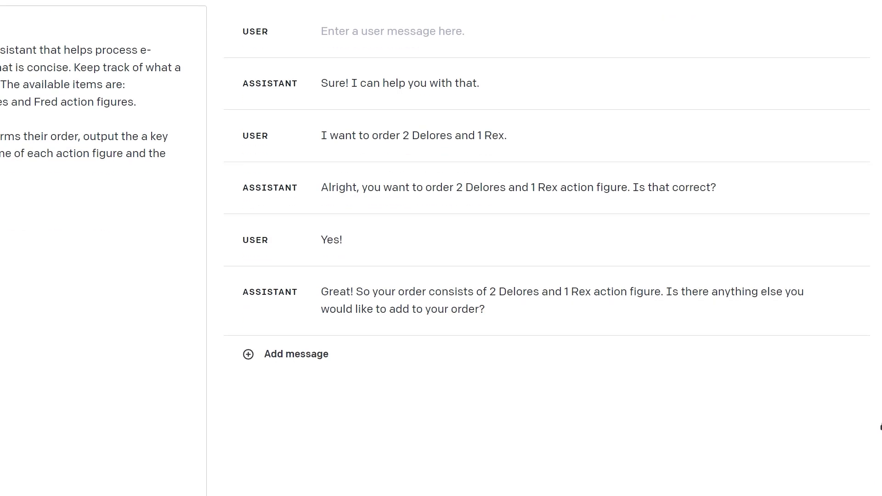
text(Let's replace Rex with a Bubbles)
key(ctrl+Return)
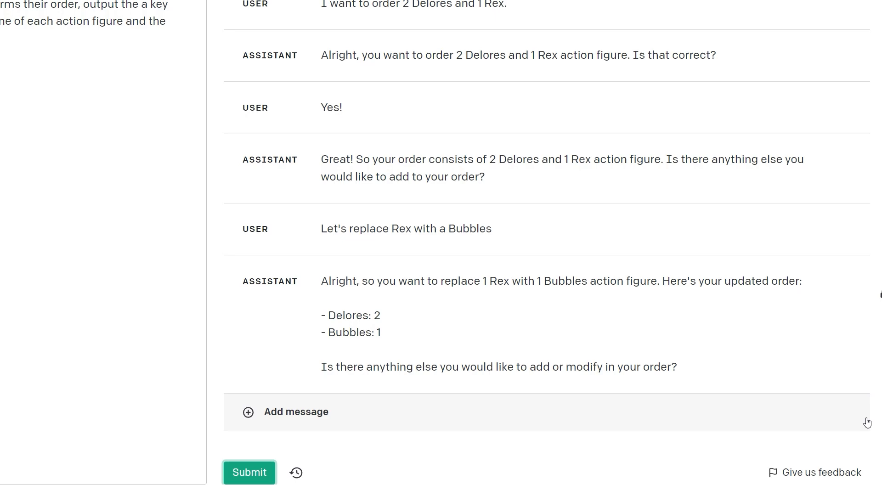
Step: Add the user message "No that's all!" and submit it to finish the order
click(867, 422)
text(No that's all!)
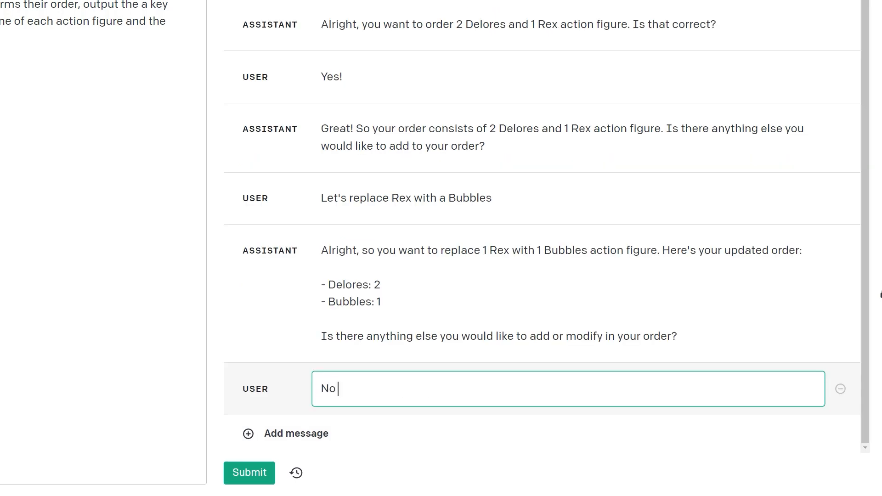
click(264, 473)
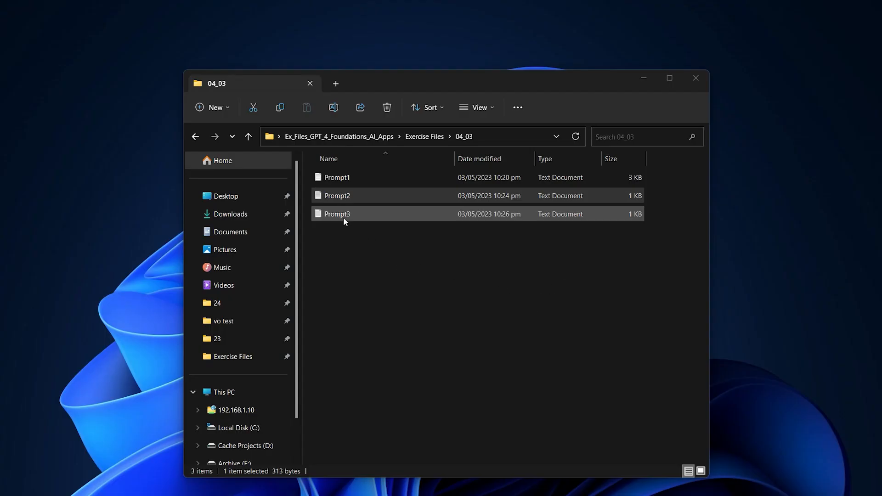
Step: Copy the full delivery-instructions prompt from the Prompt3 text file and close the file
double_click(343, 217)
key(ctrl+a)
right_click(351, 76)
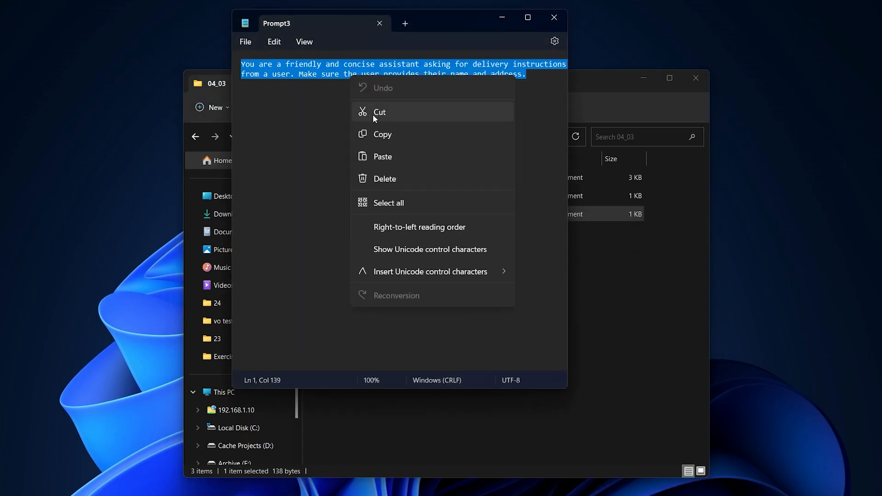
click(375, 139)
click(554, 17)
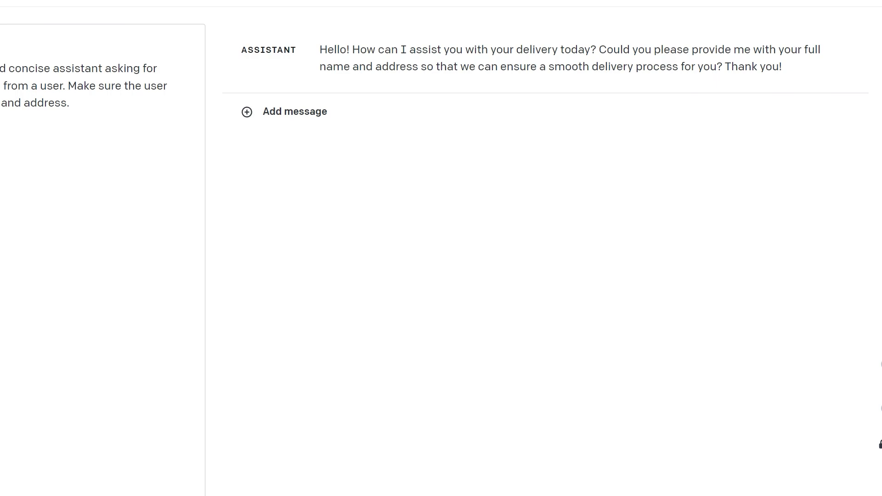
Step: Submit a Playground user message giving the customer's name and address, and confirm the address with "Yes!"
text(Hi my name is Denys, and I live at 123 Fake )
text(St Ontario, Canada)
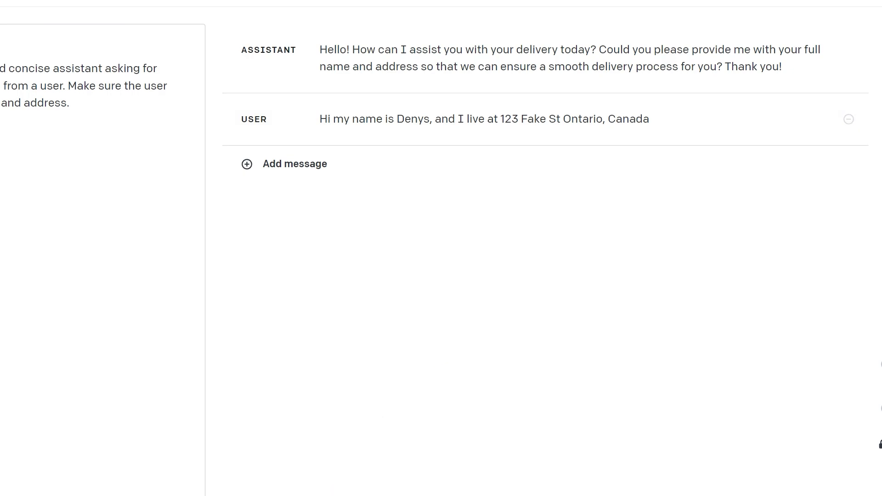
key(ctrl+Return)
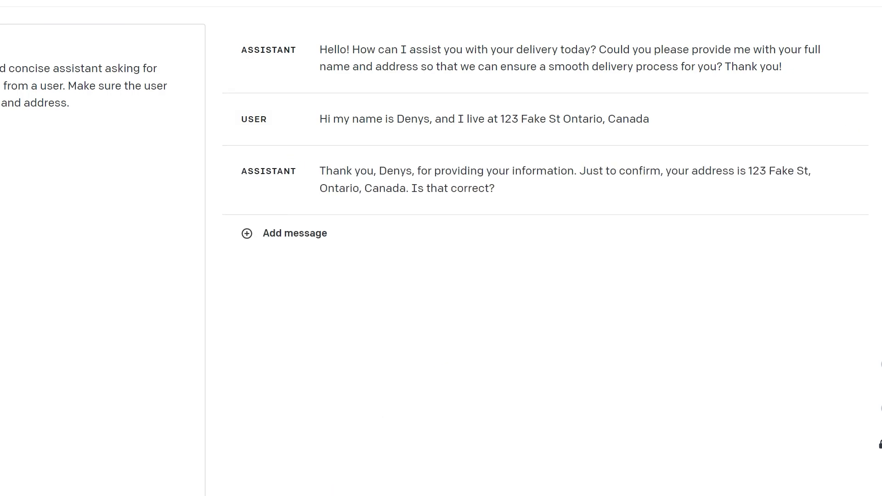
text(Yes!)
key(ctrl+Return)
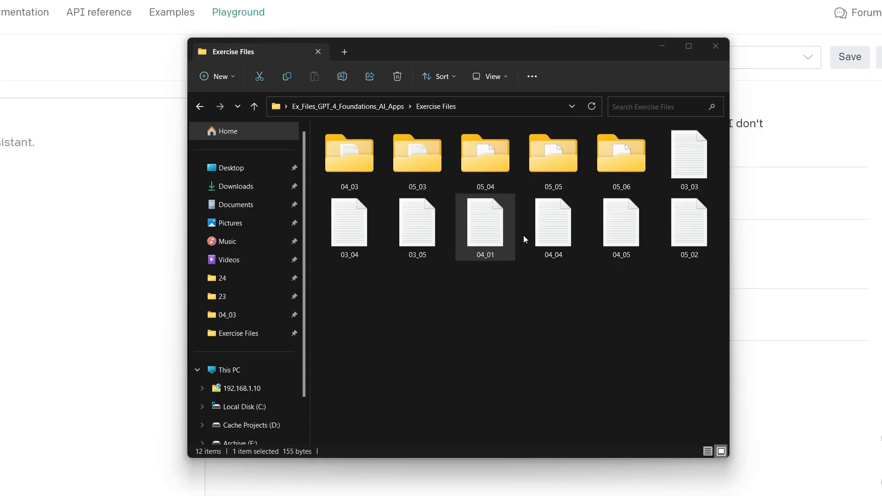
Step: Select all the text in the 04_04 exercise file, and delete the assistant's last reply in the Playground
double_click(552, 236)
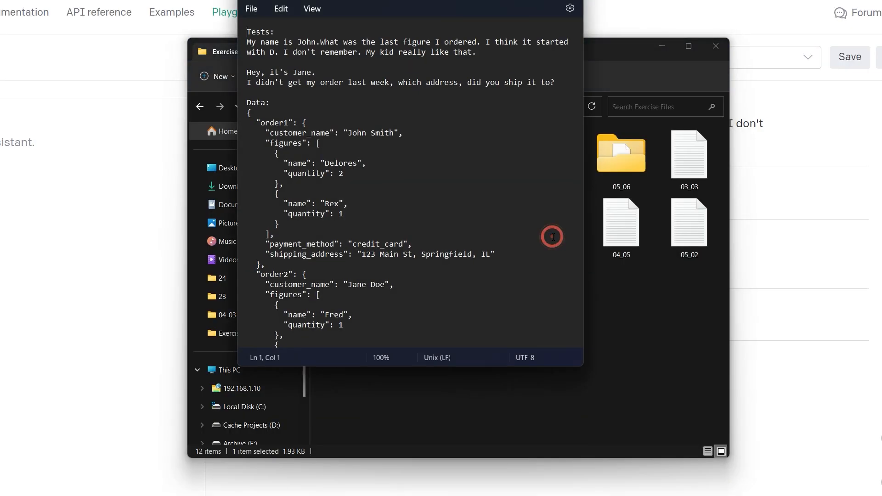
key(ctrl+a)
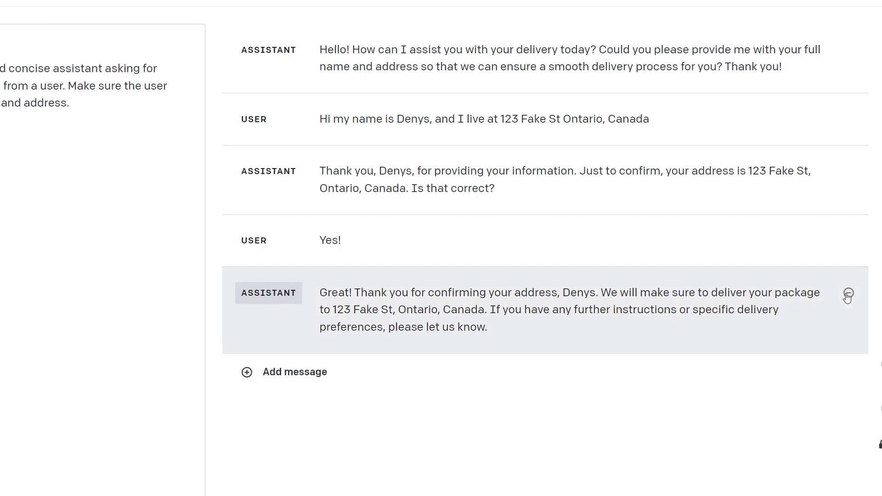
click(845, 293)
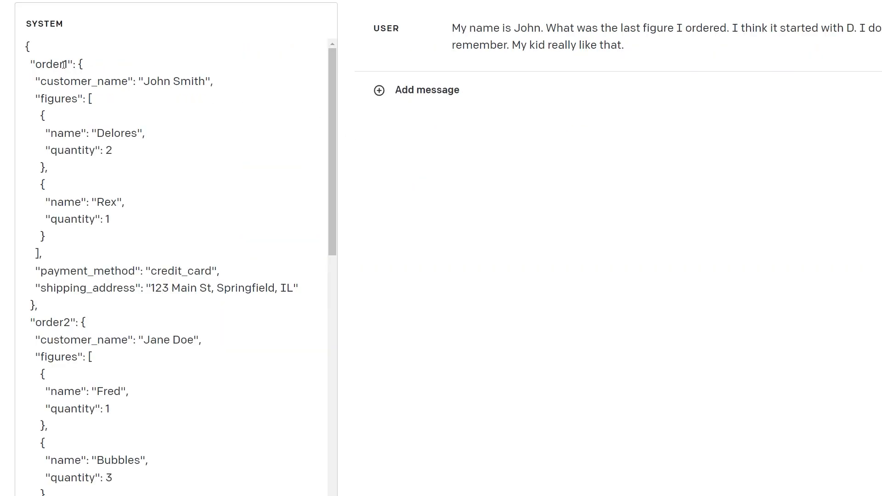
Step: Insert "Below is a set of orders that a customer has made for Bigstarcollectibles." above the order data in the system message
click(46, 53)
click(25, 47)
key(Return)
key(Return)
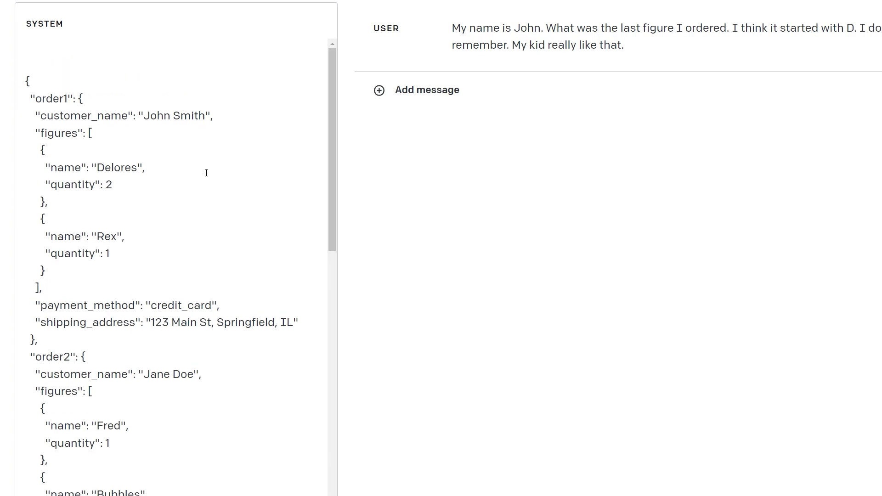
text(Below is a set of orders )
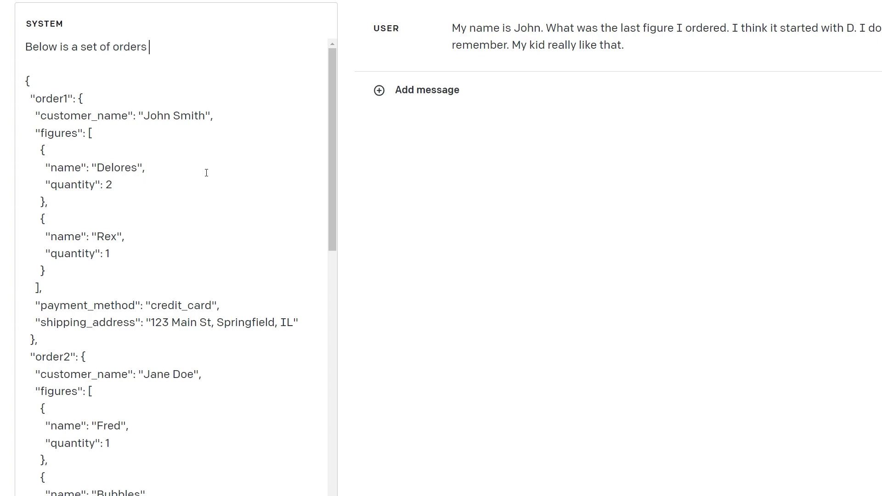
text(that a customer)
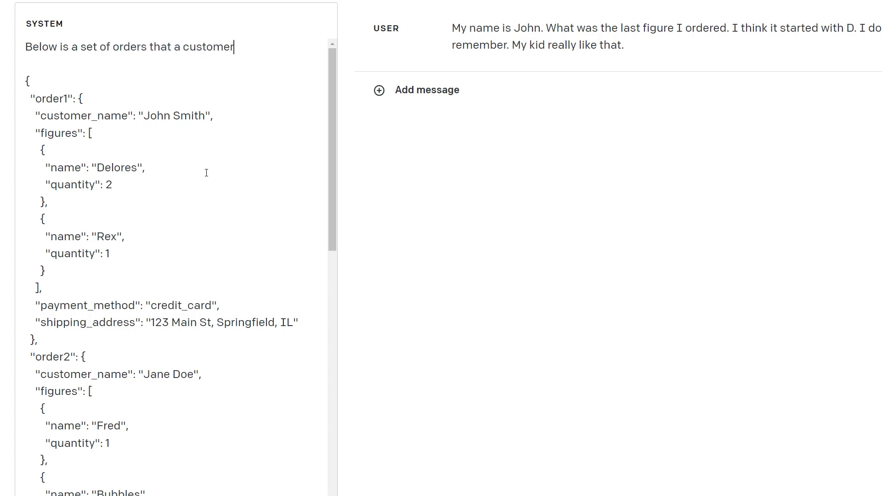
text( has made for Bigst)
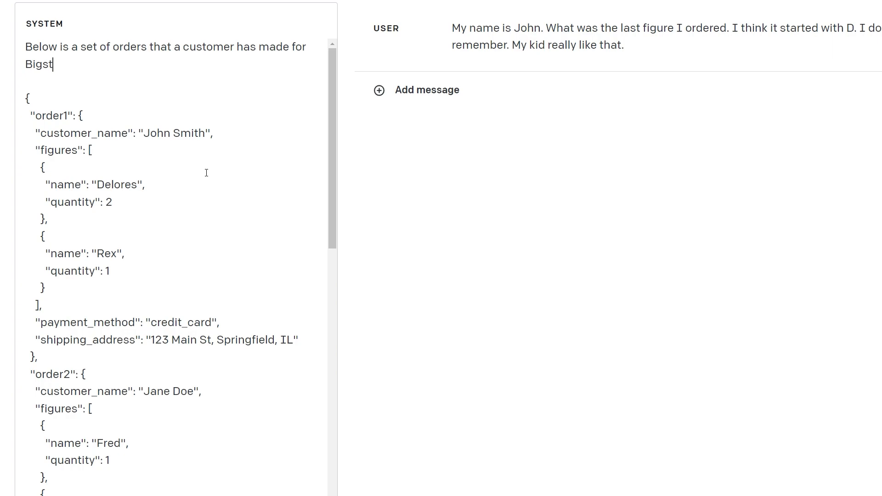
text(arc)
text(ollectio)
key(BackSpace)
text(bles.)
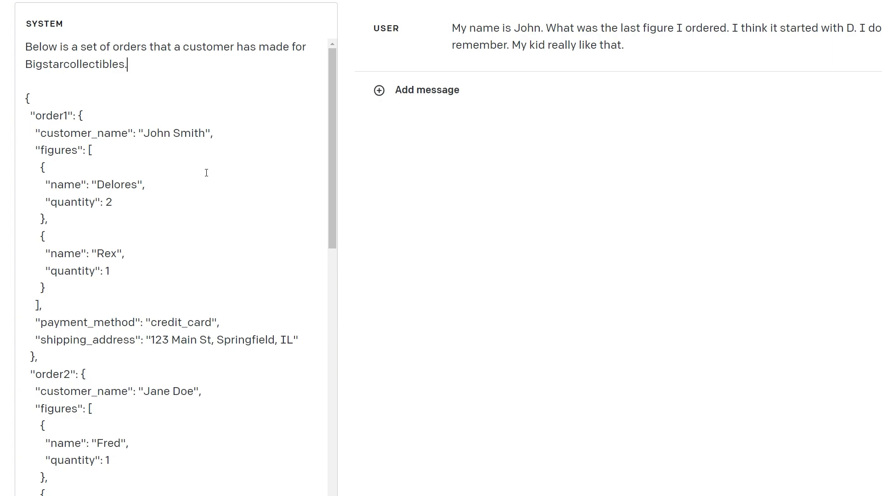
Step: Extend the system message's opening with "Make sure to ask them for their name to know who you're looking up information for."
text( Make sure to ask them)
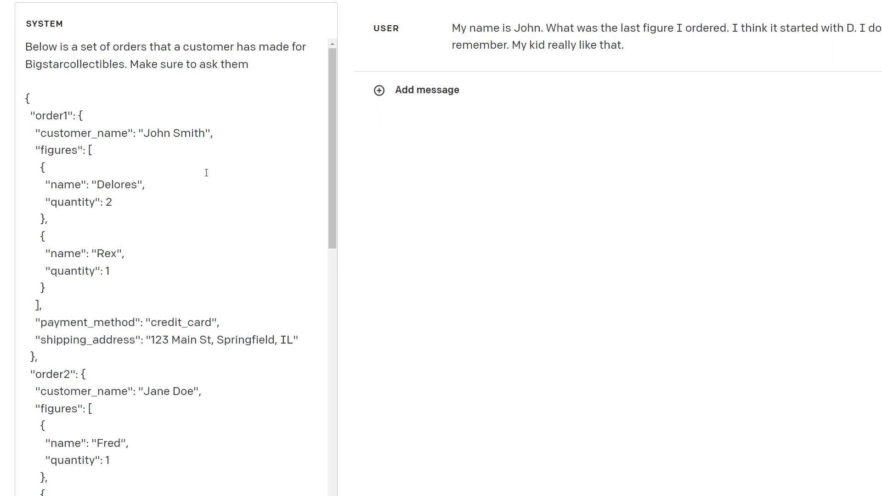
text( for their name to know who)
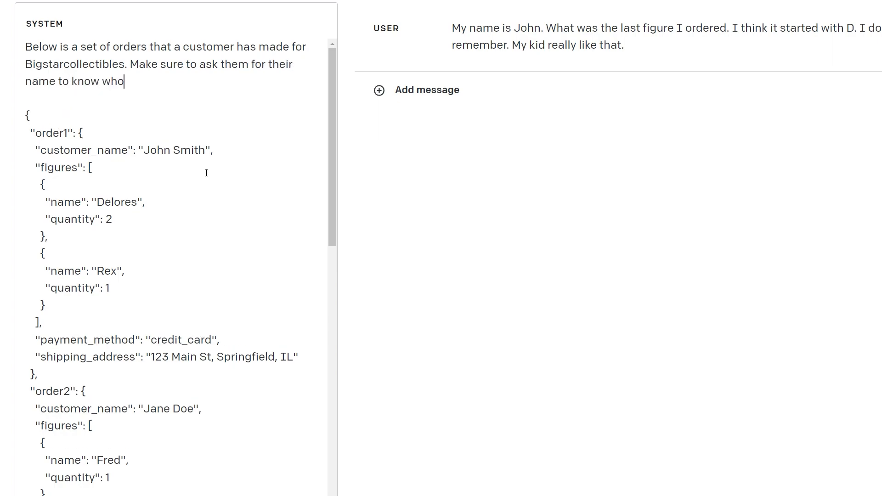
text( you're looking up information for.)
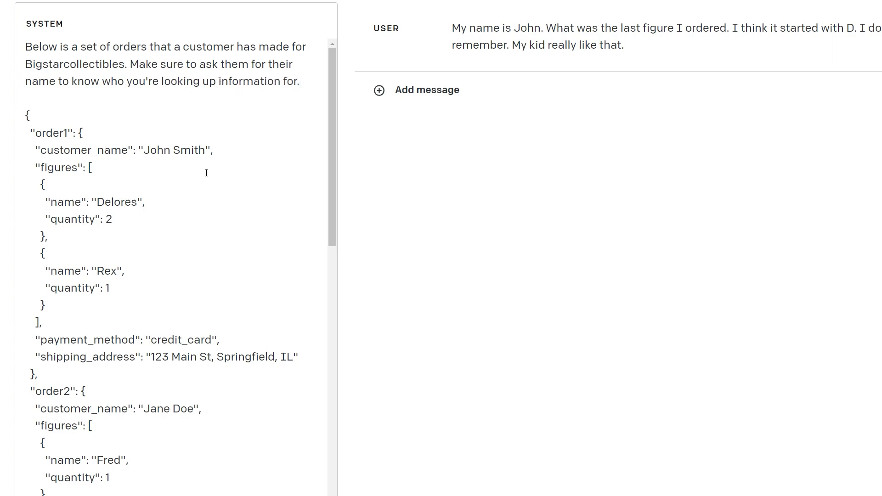
Step: Add the paragraph "Greet the customer and help answer their questions." to the system message above the order data
key(Return)
key(Return)
text(Greet the cu)
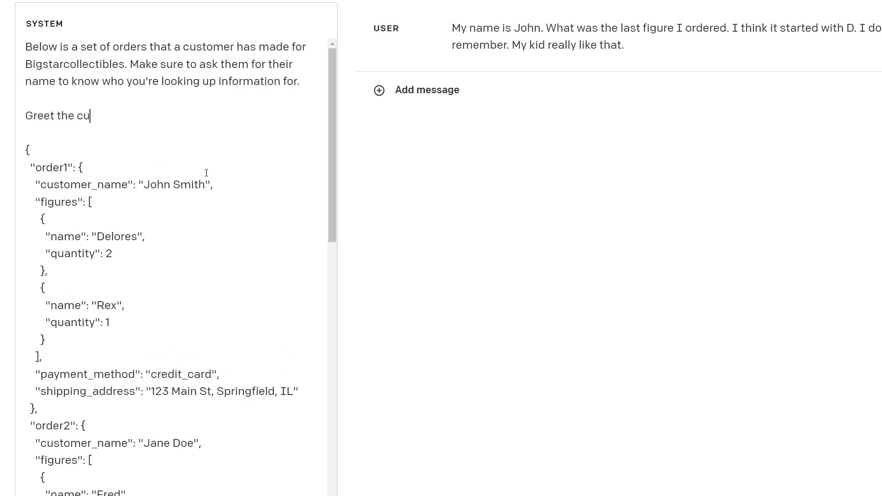
text(stomer and help)
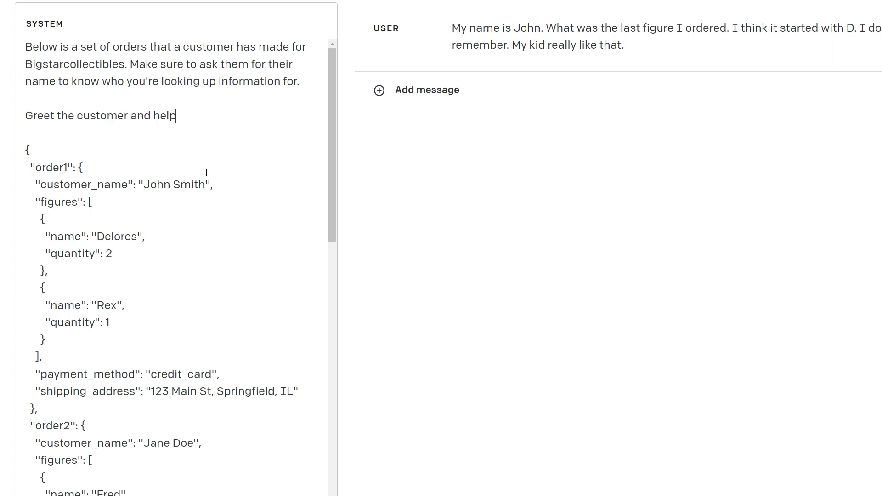
text( answer their questions.)
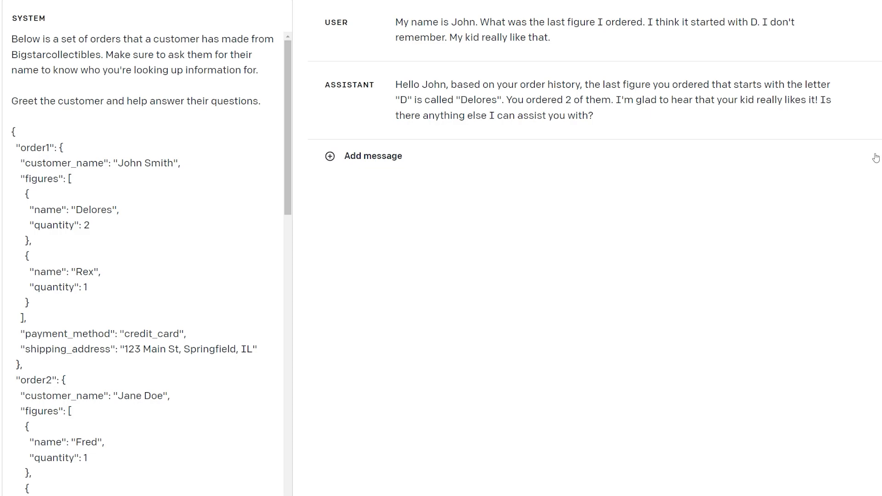
Step: Replace the previous exchange with a first-name introduction plus "I didn't get my order last week, which address did you ship it to?" and submit it
click(869, 83)
click(761, 38)
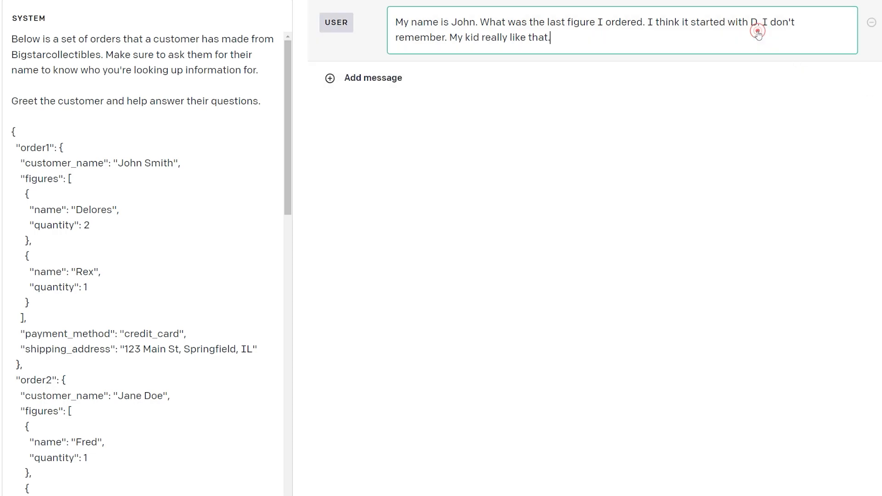
key(ctrl+a)
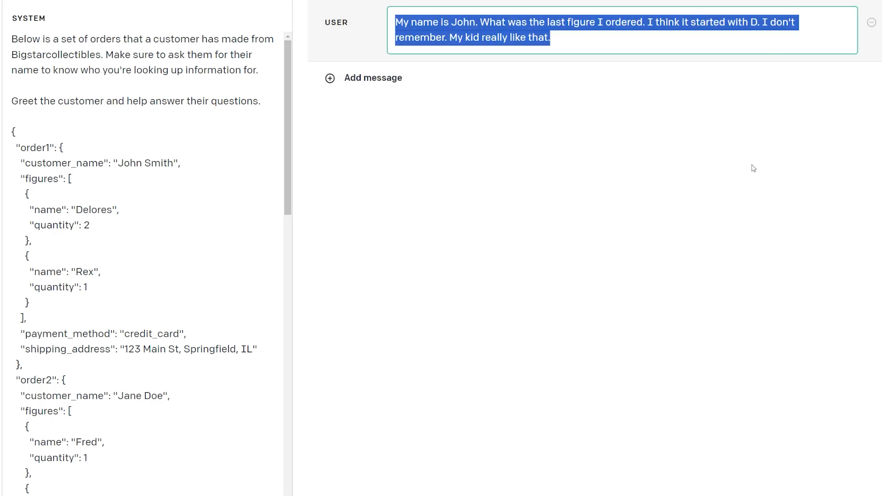
text(Hey, it's Jane)
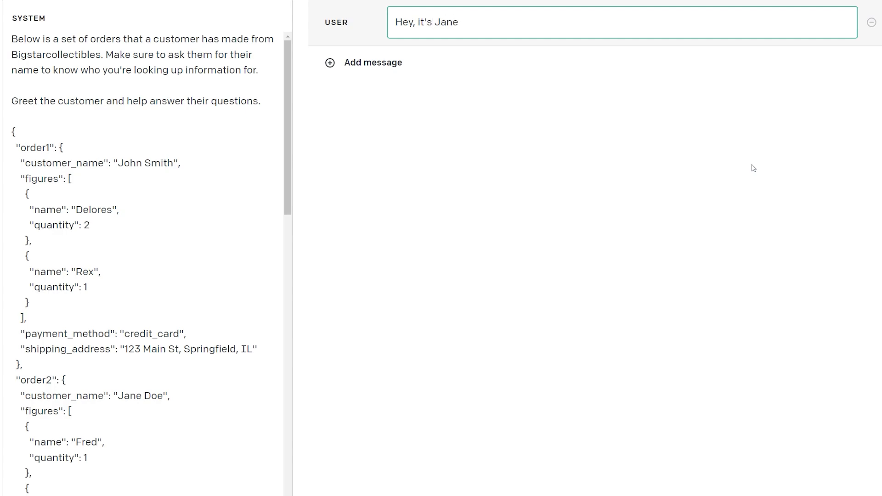
text(.)
key(Return)
text(I didn't get my order last week, which address did you ship it to?)
click(751, 166)
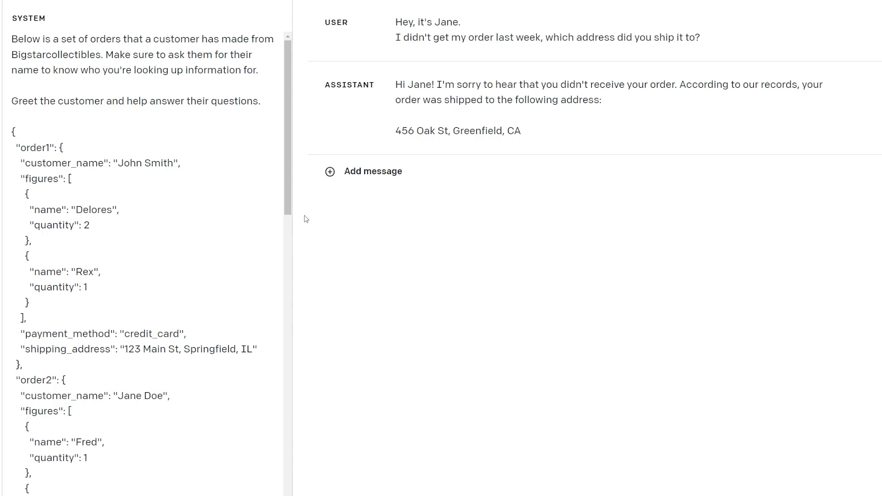
drag(288, 201, 301, 306)
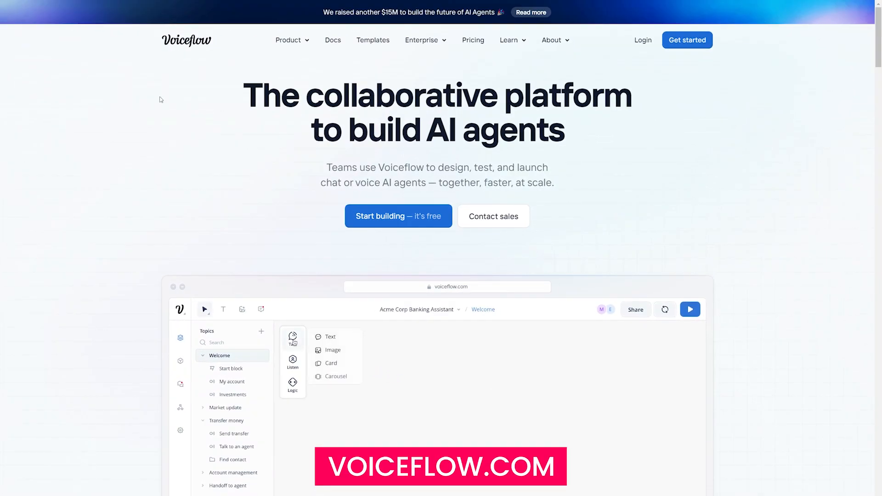
Step: Switch to the Voiceflow website, sign up with a Google account and start the onboarding
click(695, 44)
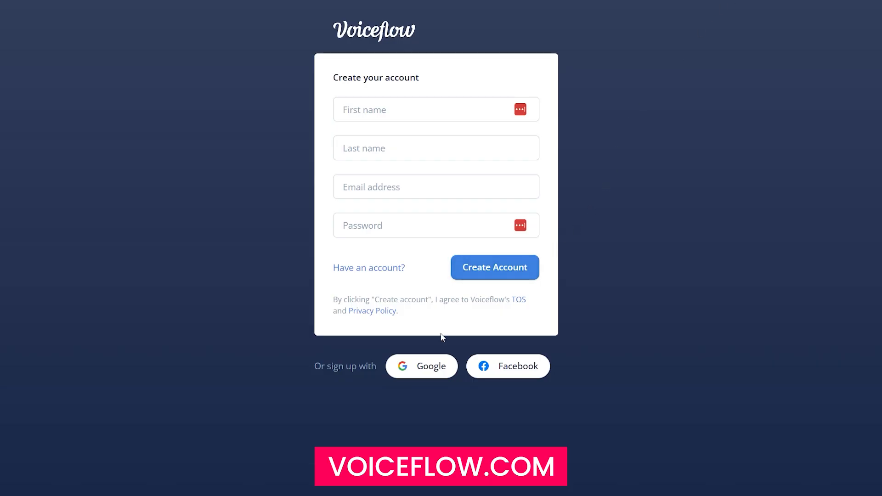
click(427, 370)
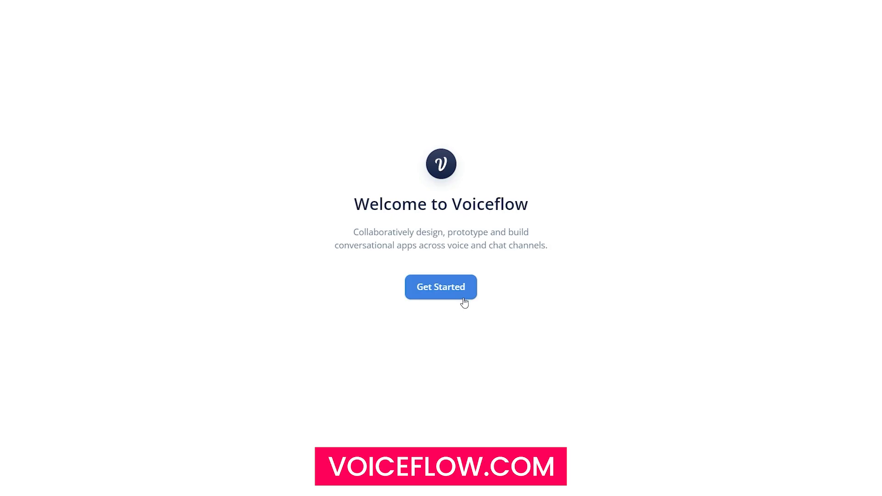
click(462, 298)
Step: Complete the onboarding profile with company name "AI Scholar" and the role Other
click(508, 46)
text(AI Scholar)
click(525, 114)
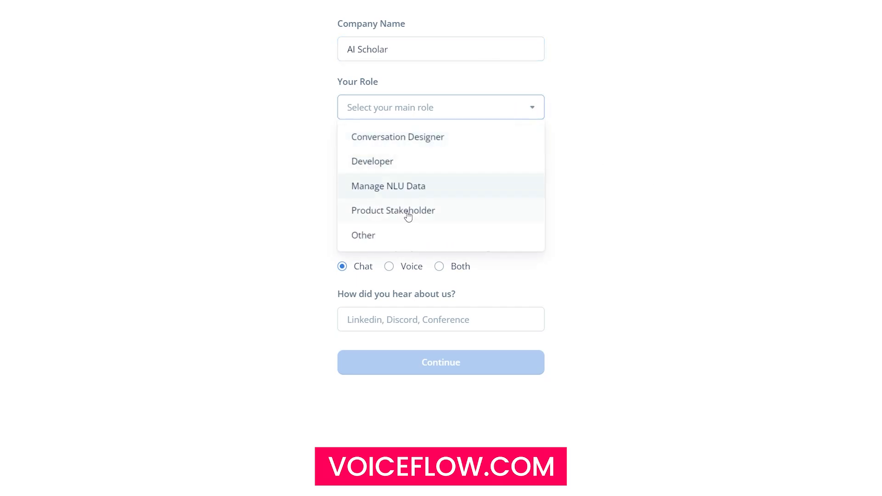
click(395, 235)
click(391, 166)
click(392, 190)
click(468, 363)
Step: Name the workspace "AI Scholar" and finish the workspace setup without adding an icon
text(AI Scholar)
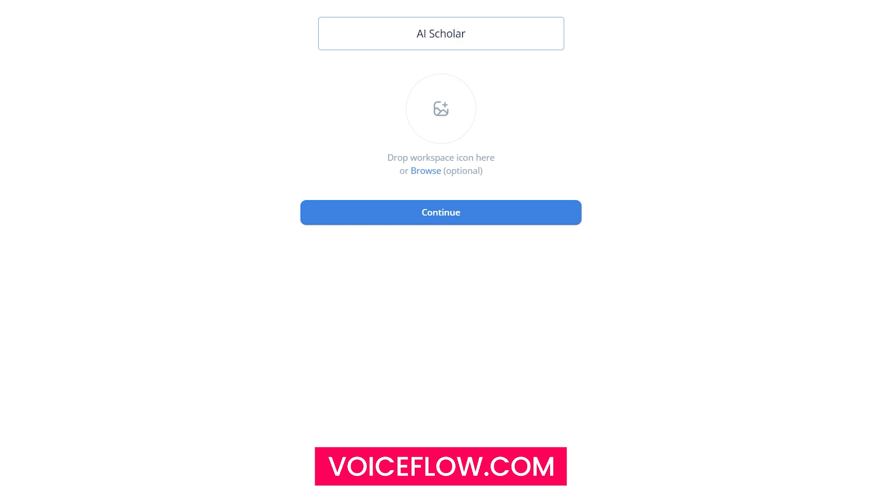
click(463, 215)
click(425, 230)
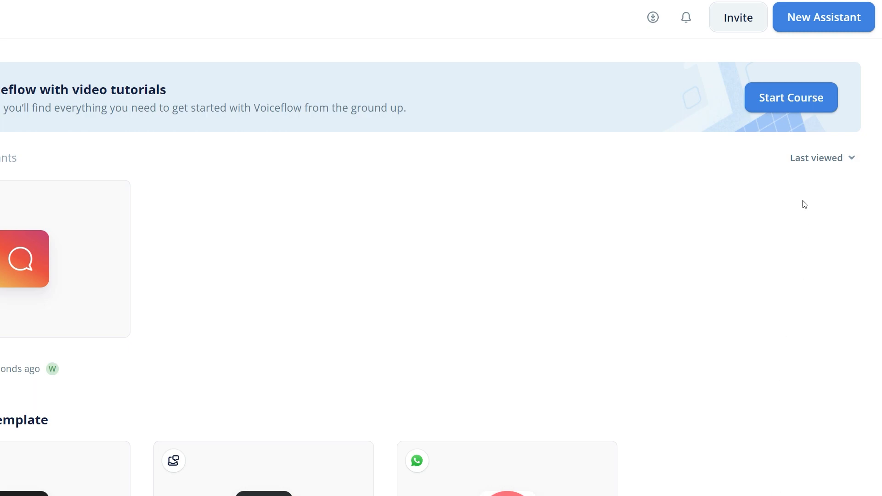
Step: Start a new assistant named "BinaryVilleAssistant" of the type Build AI Assistant
click(805, 26)
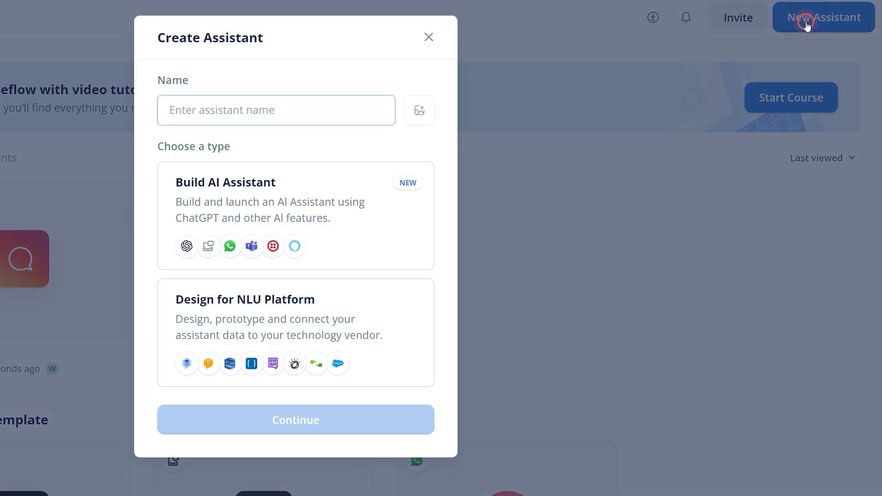
text(Binar)
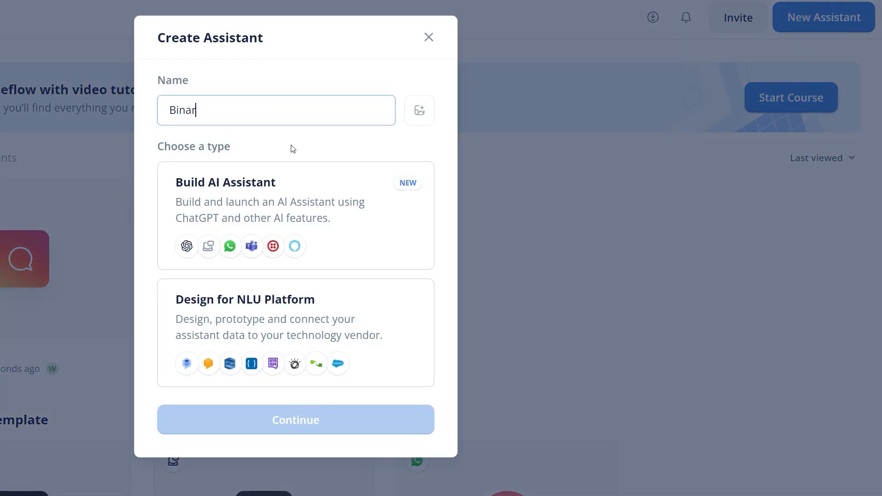
text(yVilleAssistant)
click(281, 216)
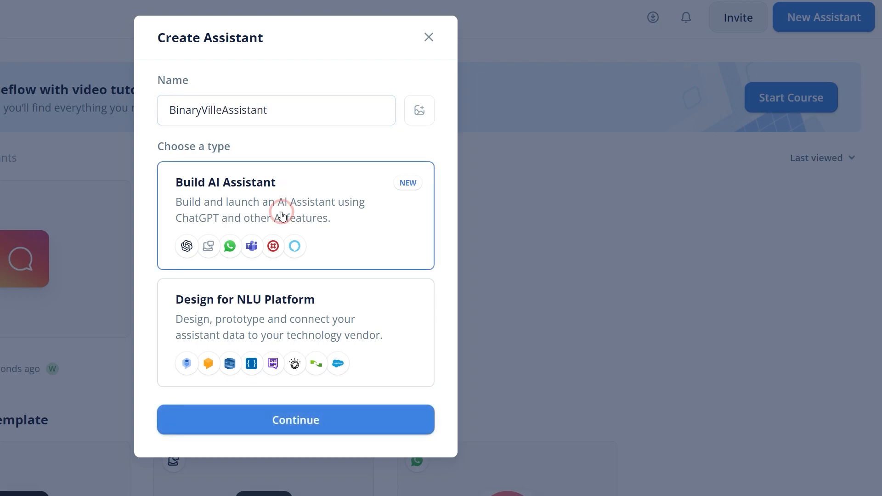
click(309, 425)
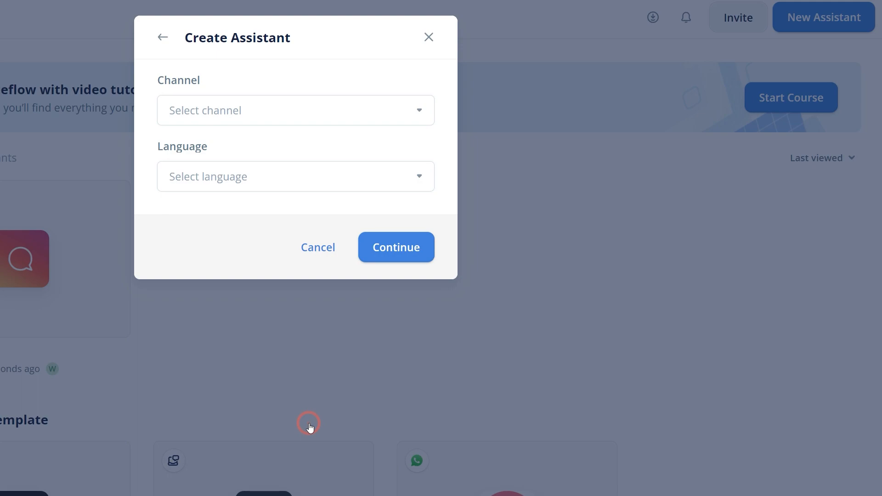
Step: Set the assistant's channel to Web Chat and its language to English (en-US), and create it with the default access
click(294, 112)
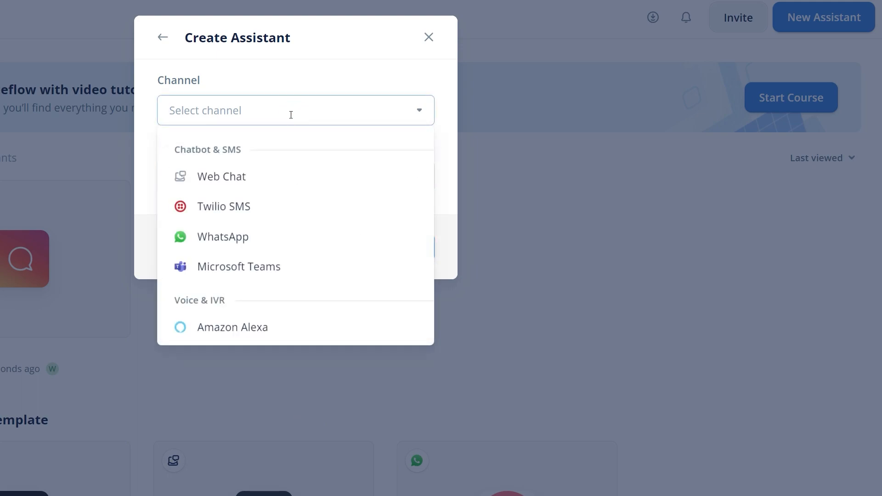
click(251, 179)
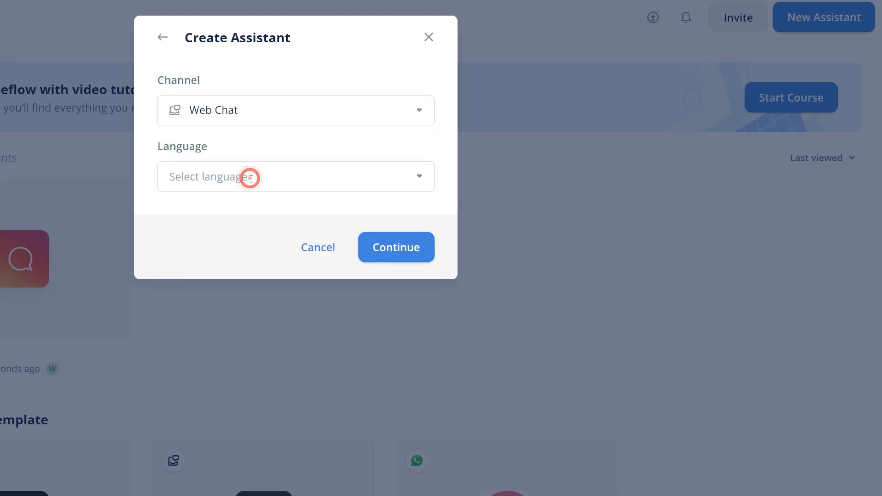
click(250, 178)
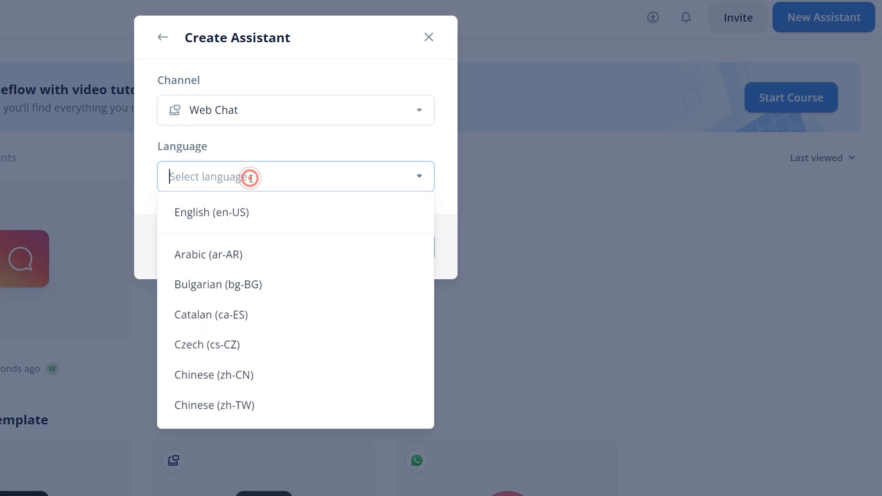
click(249, 215)
click(389, 250)
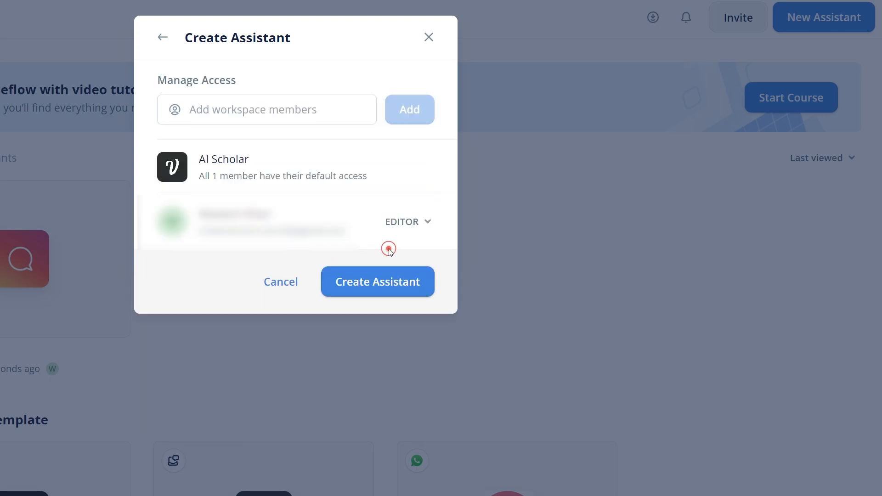
click(370, 287)
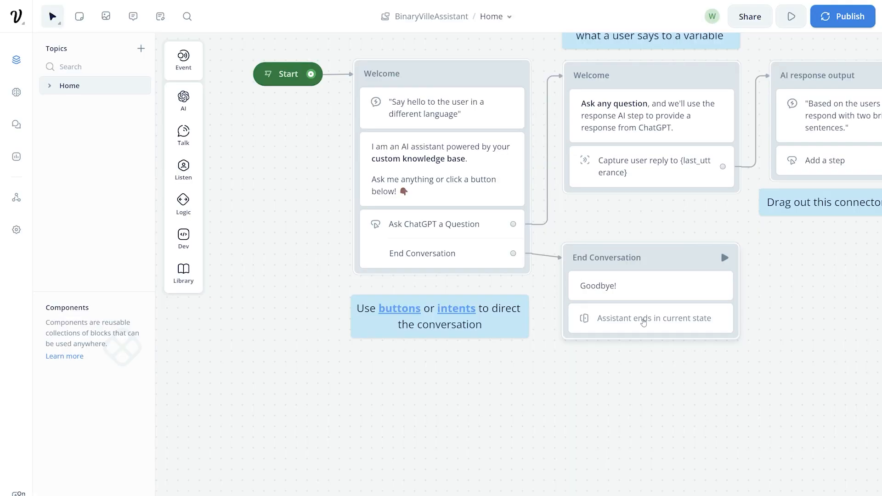
Step: Clear the template blocks from the canvas and add a Response AI step as a new block beside Start
scroll(643, 322, down, 3)
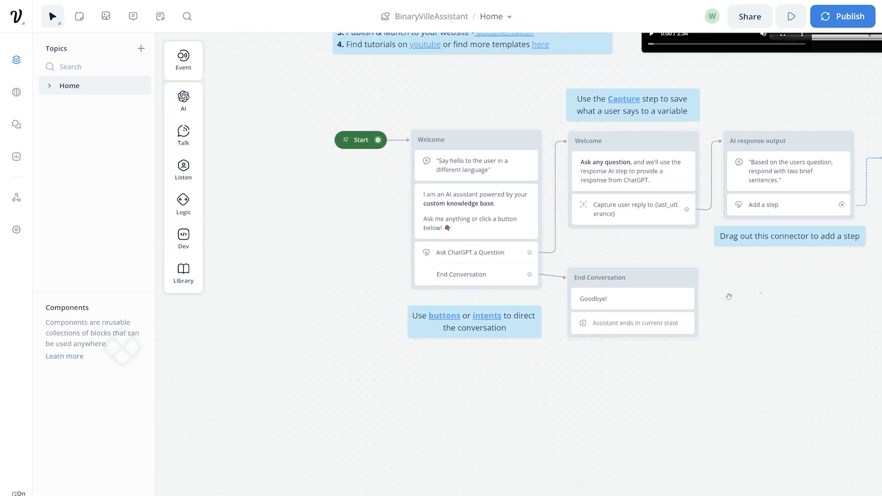
scroll(738, 294, down, 5)
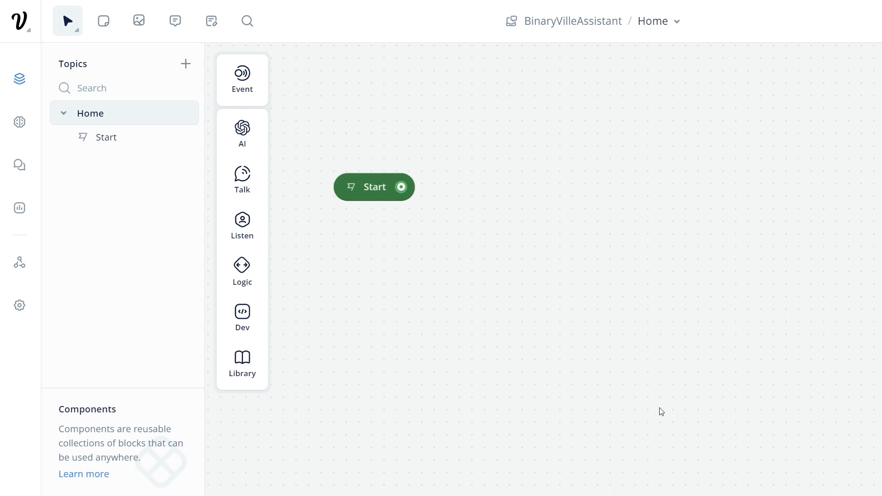
mouse_move(240, 137)
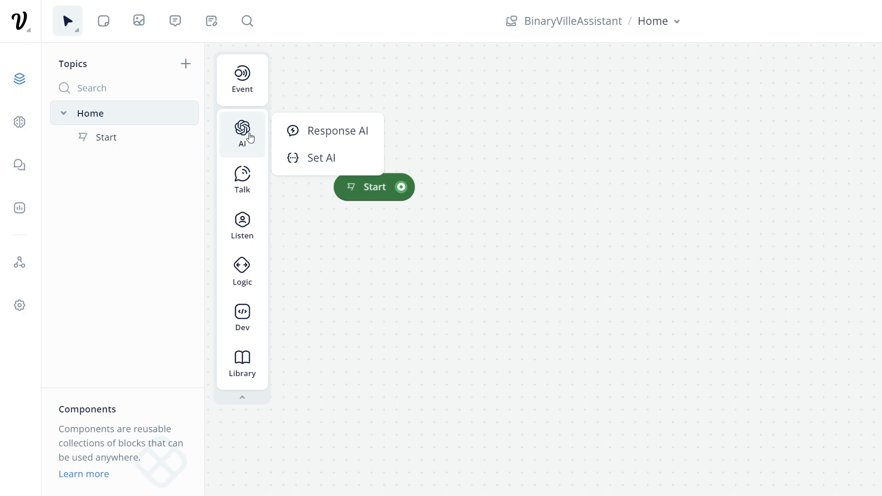
drag(337, 138, 613, 121)
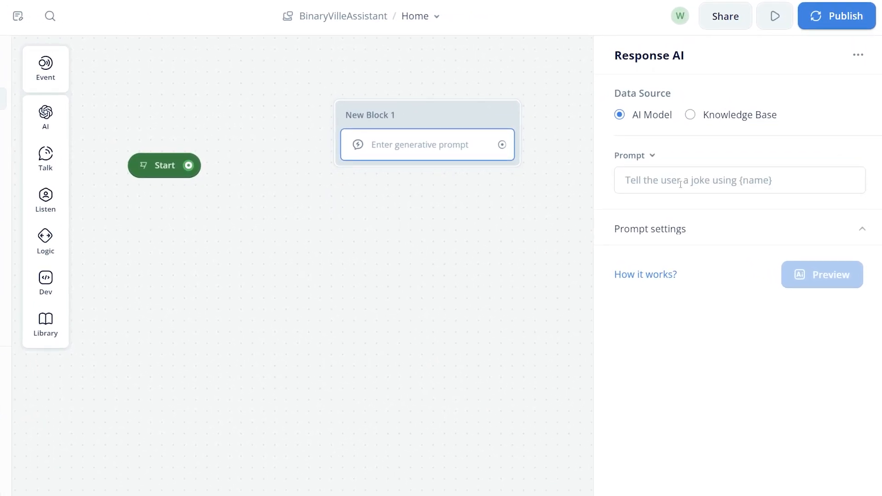
Step: Review the models available in the Response AI prompt settings and set the prompt to "Say Hello to the user"
click(699, 232)
click(713, 260)
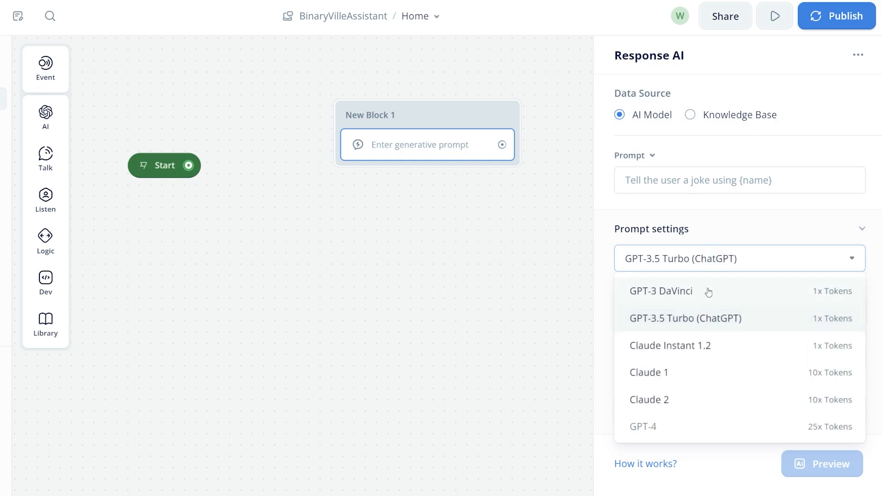
mouse_move(668, 431)
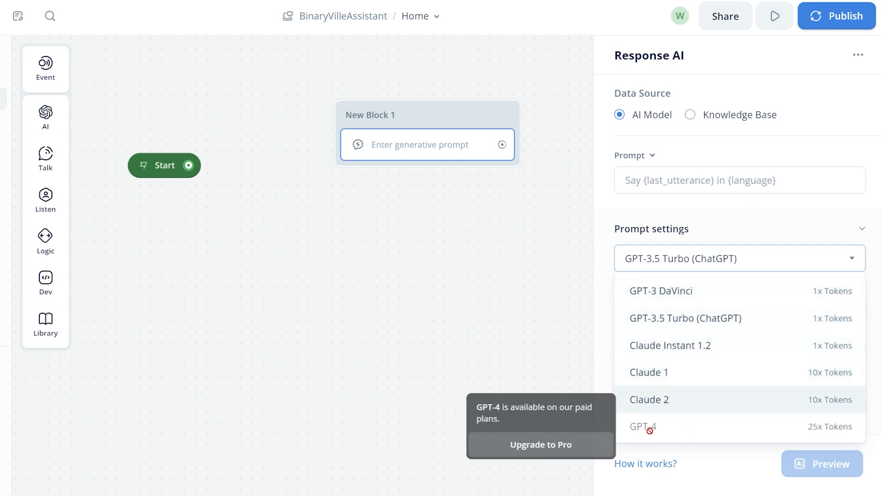
click(663, 180)
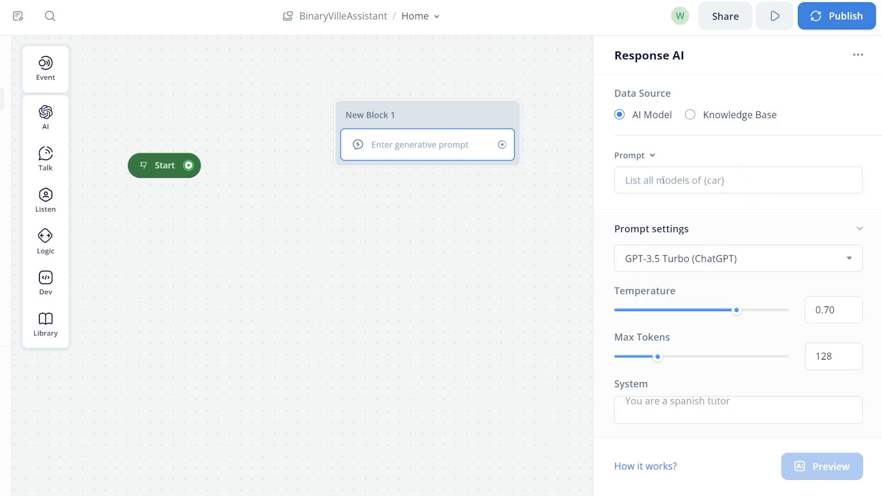
click(663, 180)
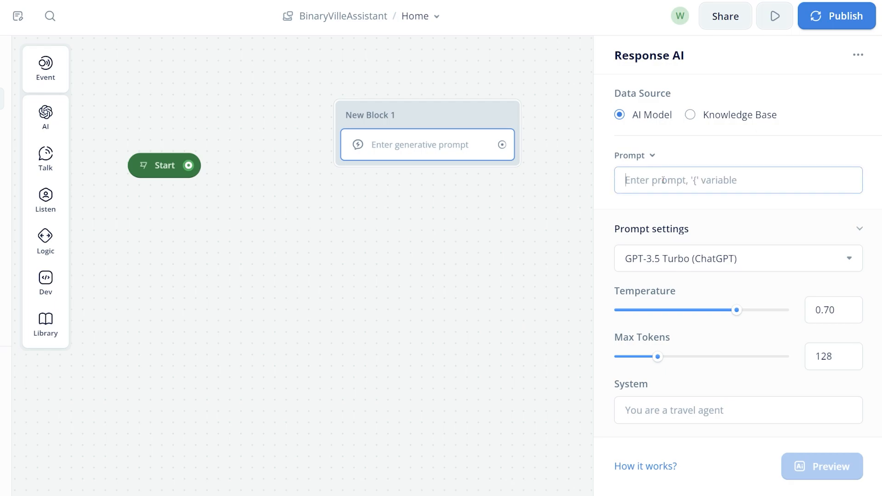
text(Say Hell)
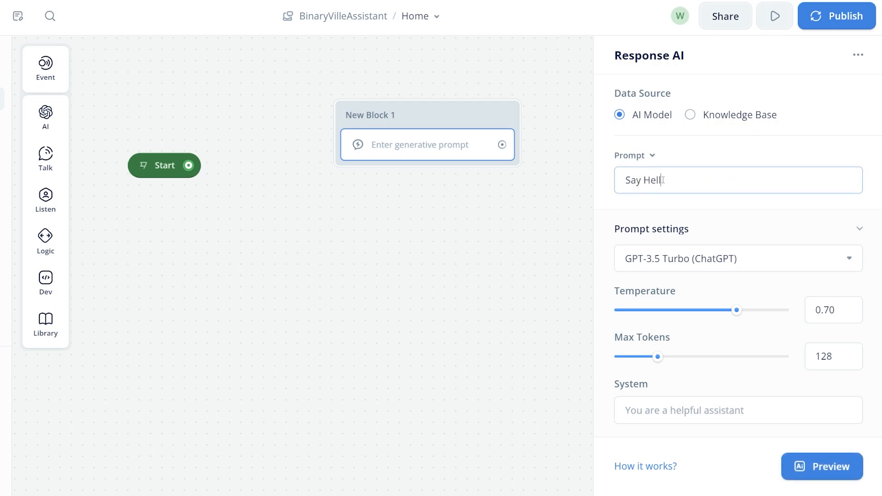
text(o to the user)
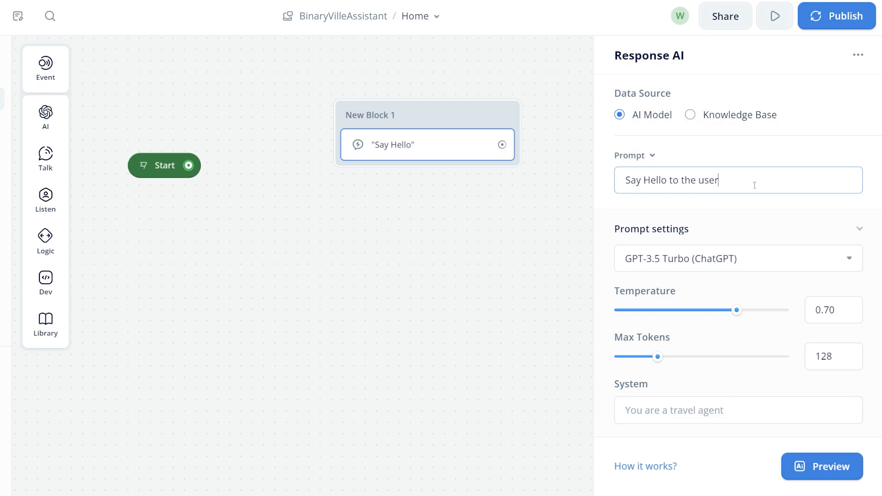
Step: Rename the block that holds the Response AI step as "Greeting"
click(382, 113)
text(Greeting)
key(Return)
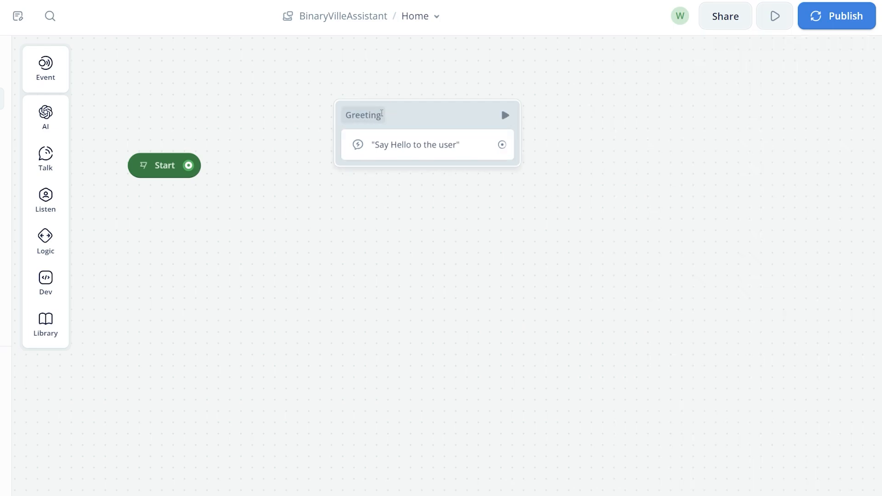
Step: Connect the Start block to the Greeting block and run a test of the assistant
drag(188, 166, 339, 119)
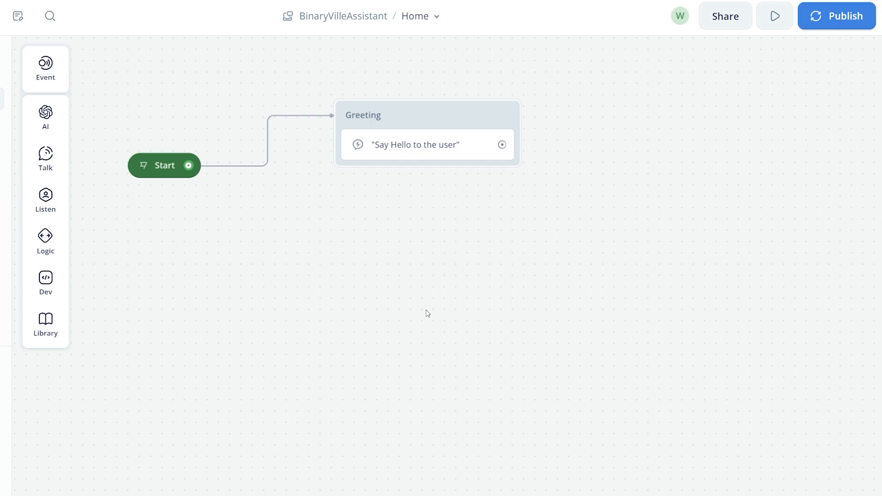
click(776, 17)
click(730, 321)
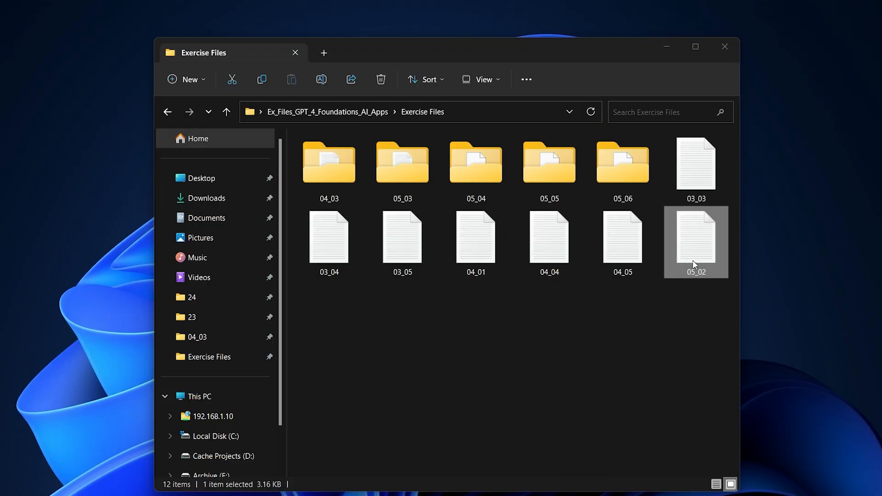
Step: Open the 05_02 exercise file from the Exercise Files folder and copy all of its text
double_click(695, 265)
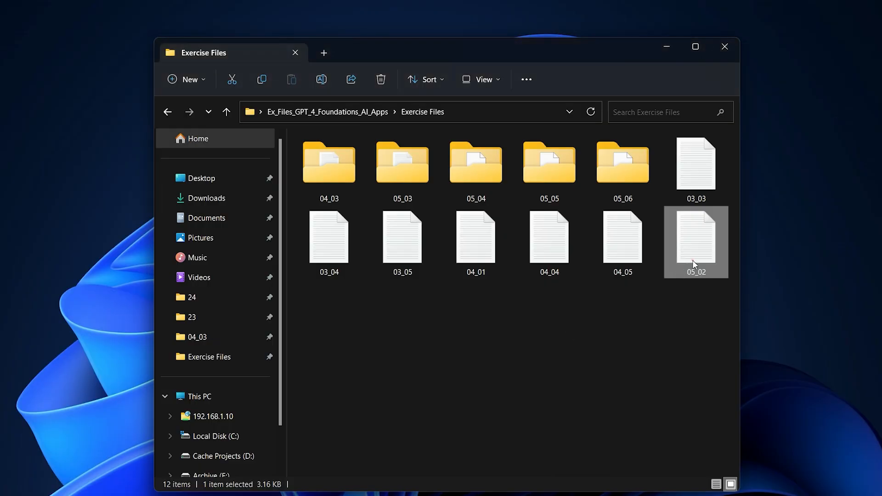
key(ctrl+a)
right_click(318, 44)
click(354, 110)
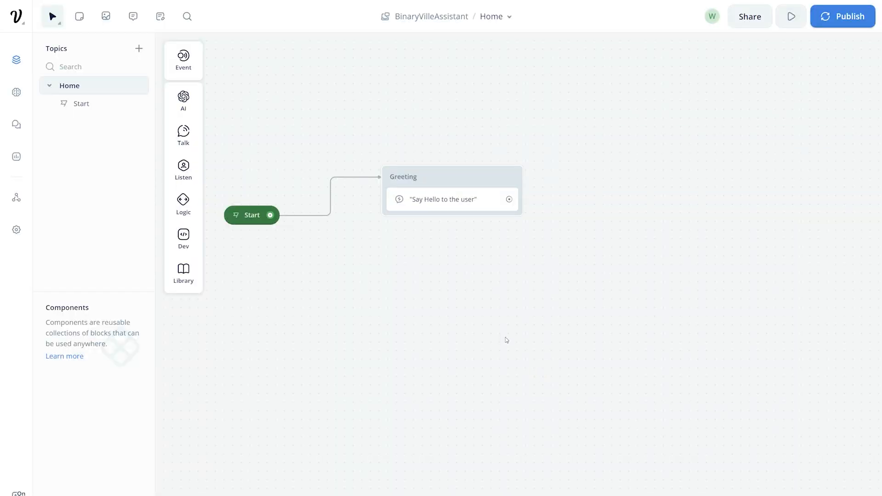
Step: Paste the copied exercise text into the System field of the Greeting block's Response AI step and set it to respond using memory
click(457, 201)
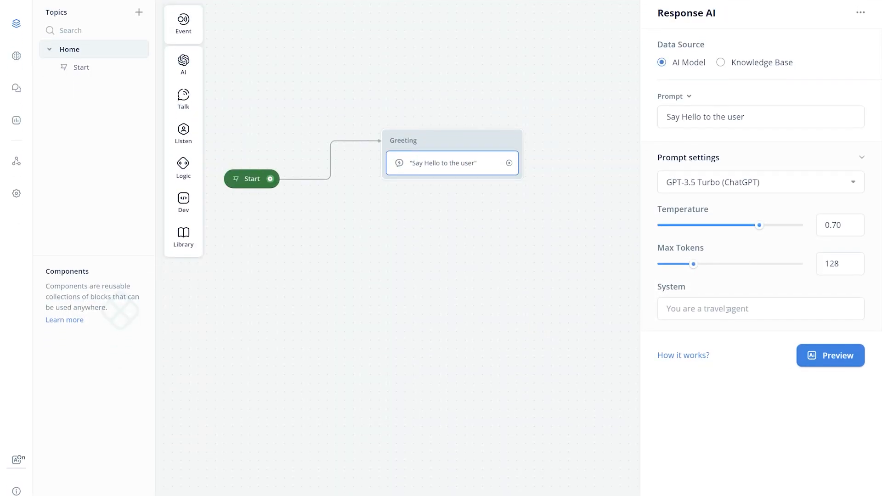
click(774, 345)
key(ctrl+v)
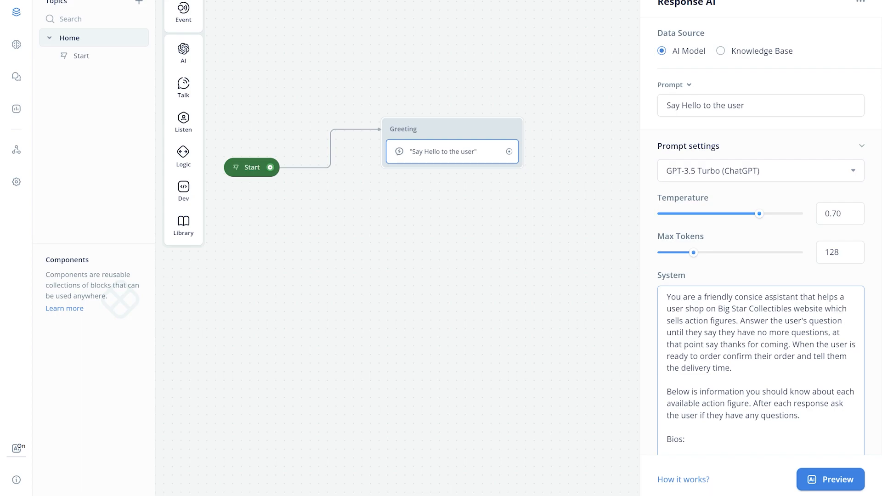
scroll(773, 298, down, 15)
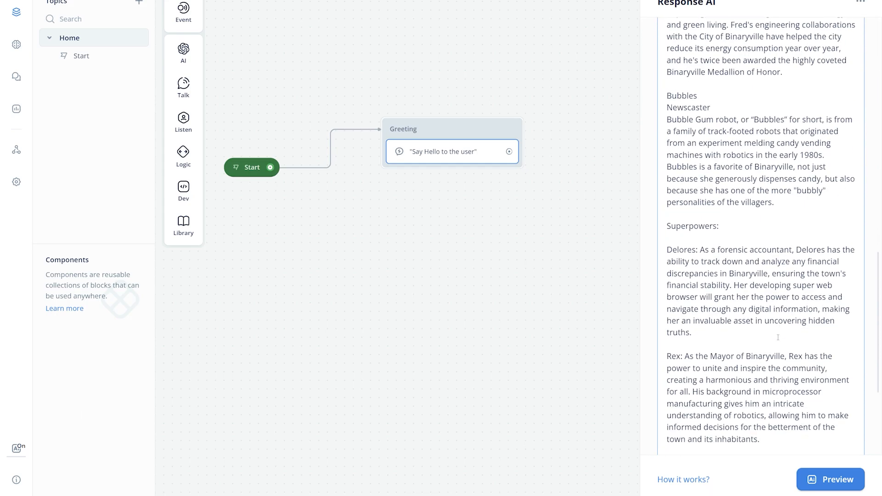
scroll(779, 338, up, 15)
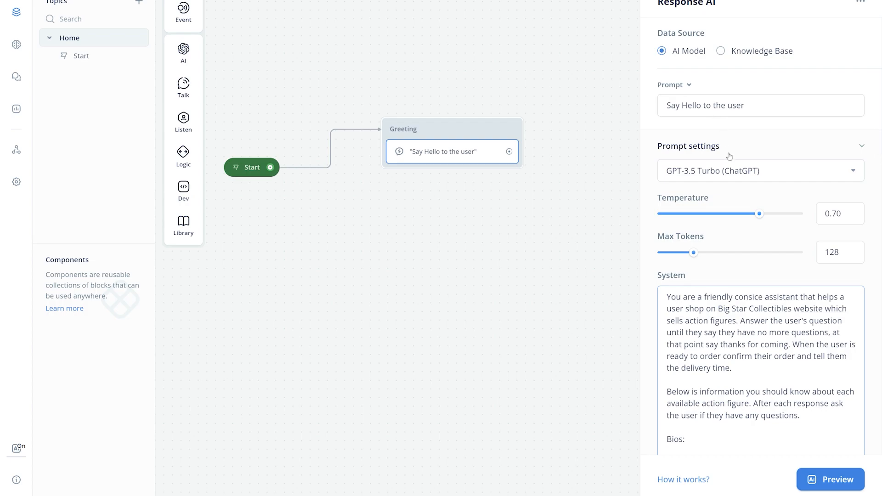
click(688, 85)
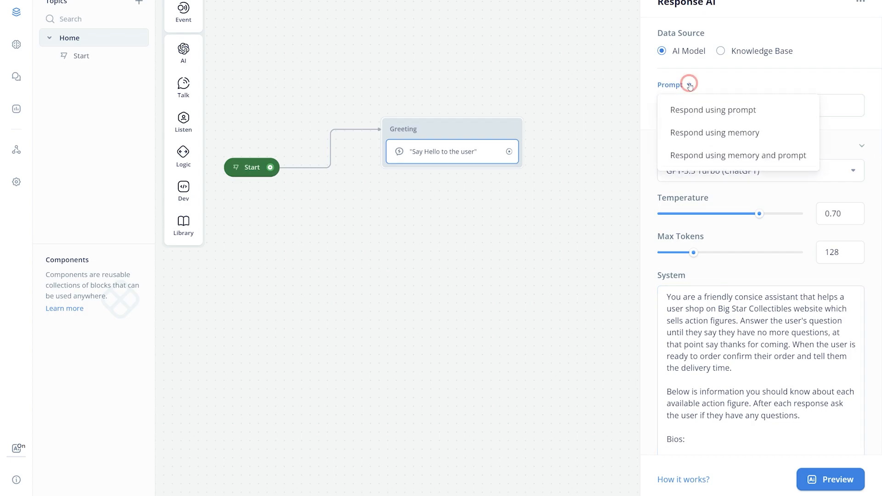
click(731, 141)
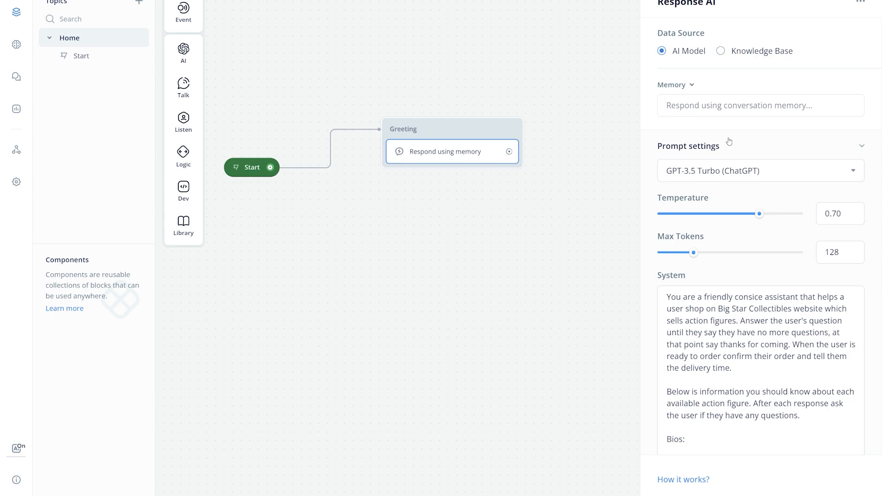
Step: Add a Capture step below the Greeting block, connect Start to it, and name the new block "Listen"
mouse_move(180, 122)
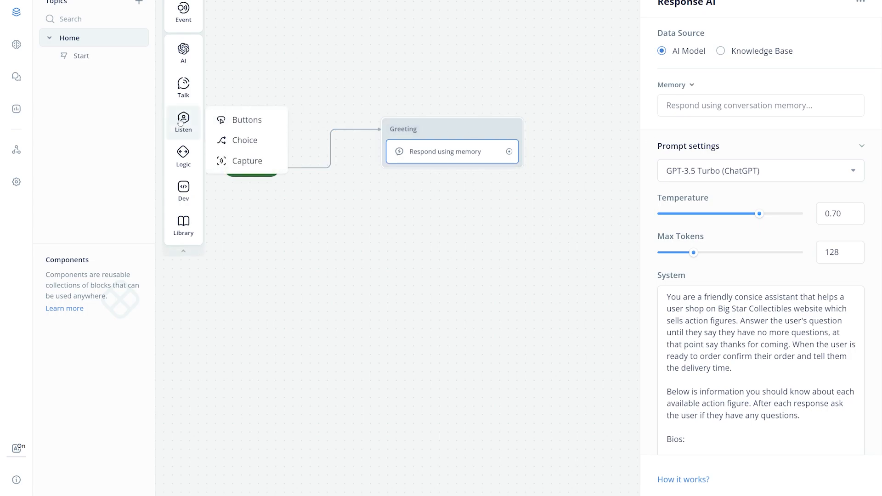
drag(251, 163, 371, 204)
drag(270, 167, 369, 204)
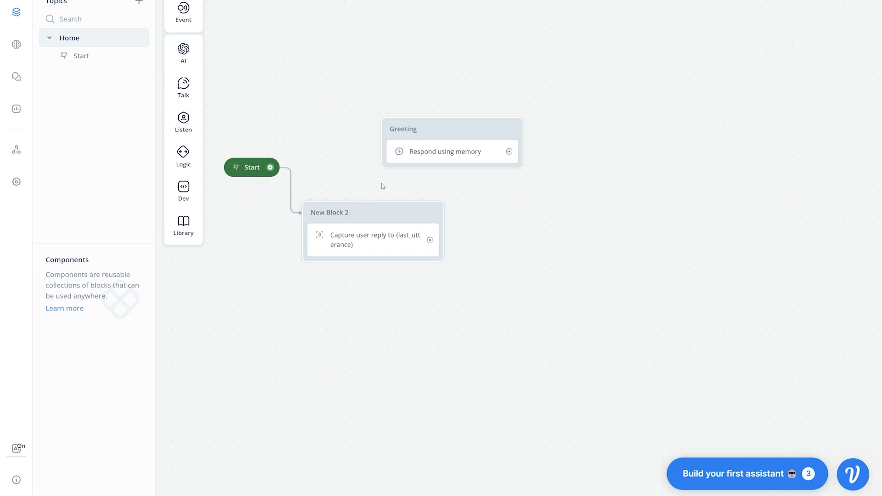
double_click(329, 212)
text(Listen)
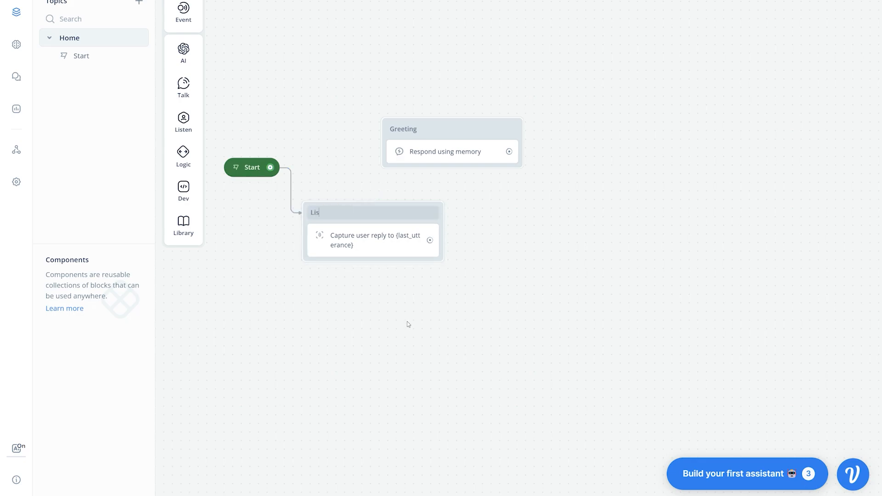
Step: Arrange the Greeting block beside the Listen block as "AI Response" and connect the Listen block's Capture step to it
drag(435, 128, 530, 146)
drag(367, 213, 358, 63)
mouse_move(508, 147)
mouse_down()
mouse_move(489, 88)
mouse_move(499, 69)
mouse_up()
drag(420, 92, 468, 93)
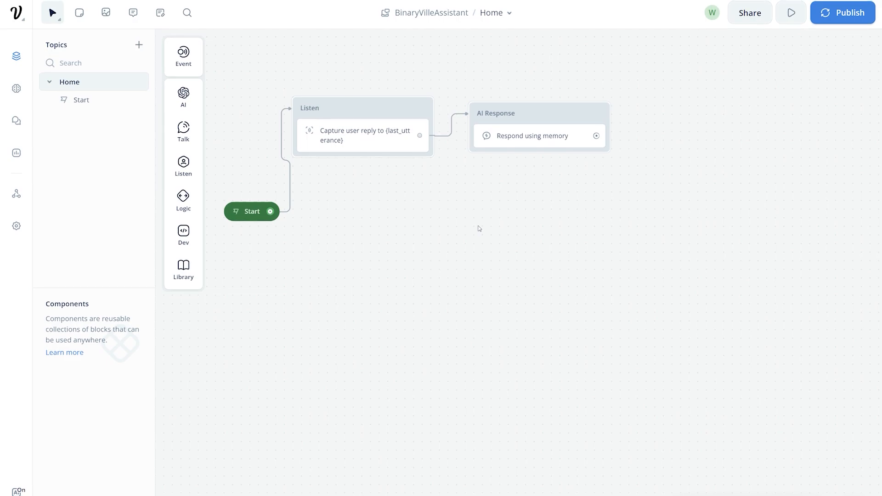
Step: Run a test of the assistant with the message "Hi, can you tell me about Rex?" and return to the designer
click(790, 12)
click(749, 271)
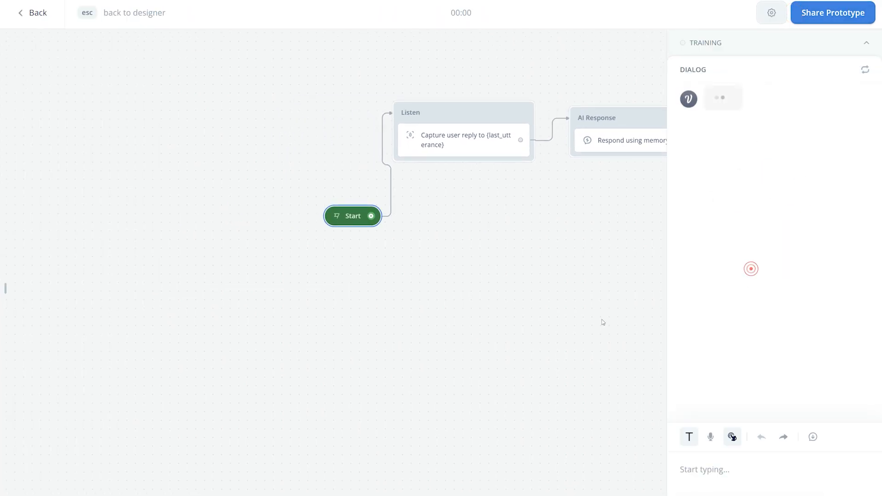
text(Hi, can you tell me about Rex?)
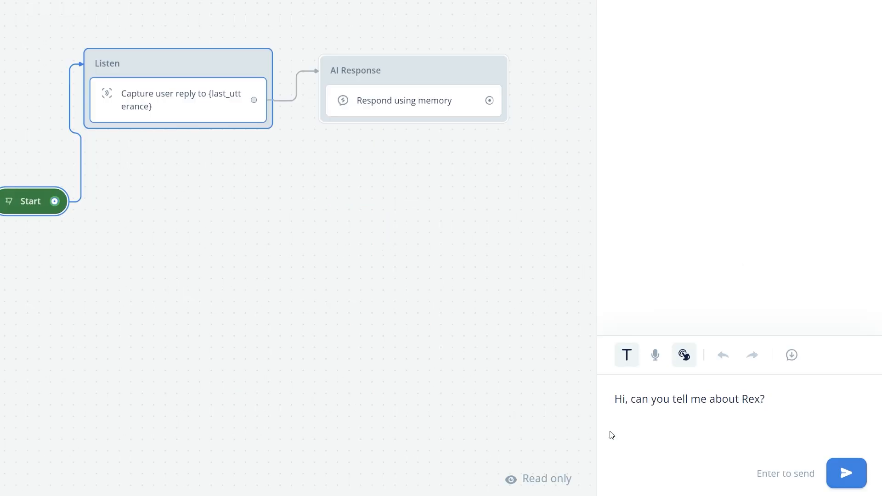
click(827, 471)
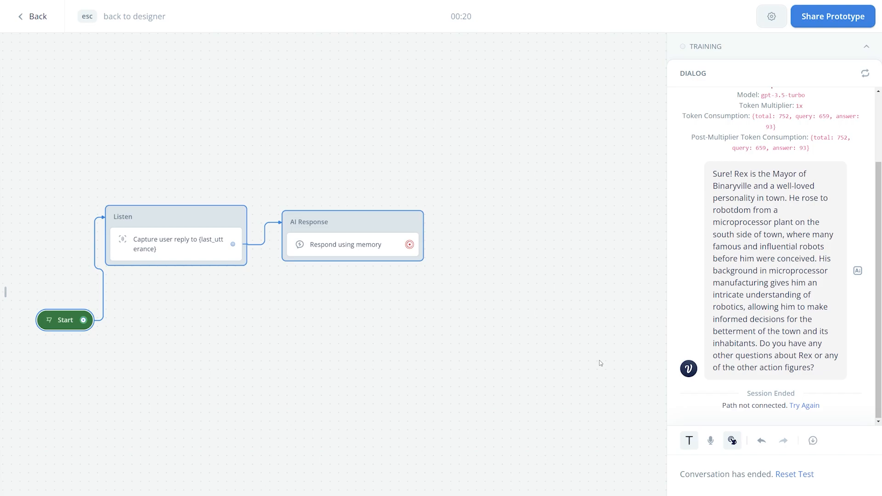
click(174, 220)
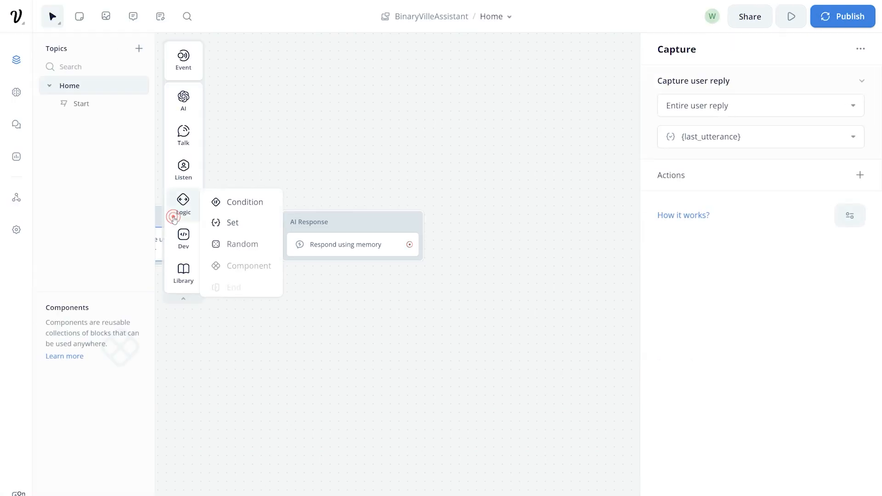
drag(461, 309, 482, 248)
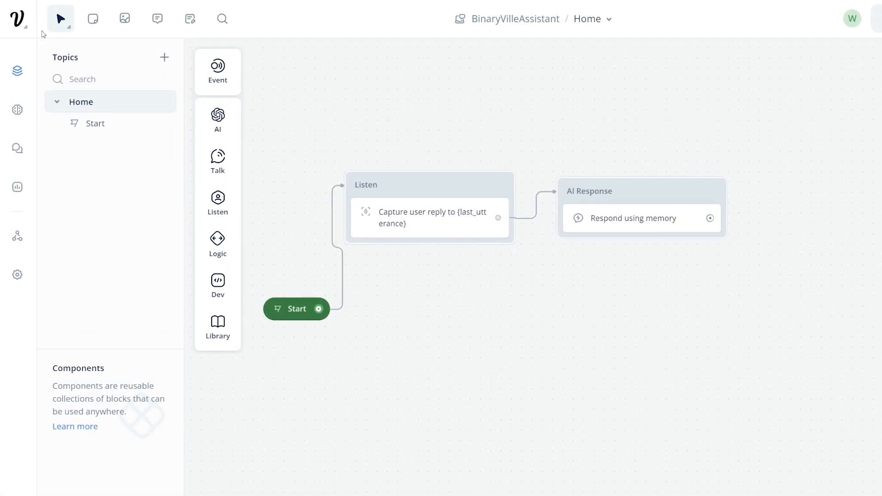
Step: From the dashboard, import BinaryVilleAssistant_05_03.vf from the 05_03 exercise folder and open BinaryVilleAssistant in the designer
click(17, 18)
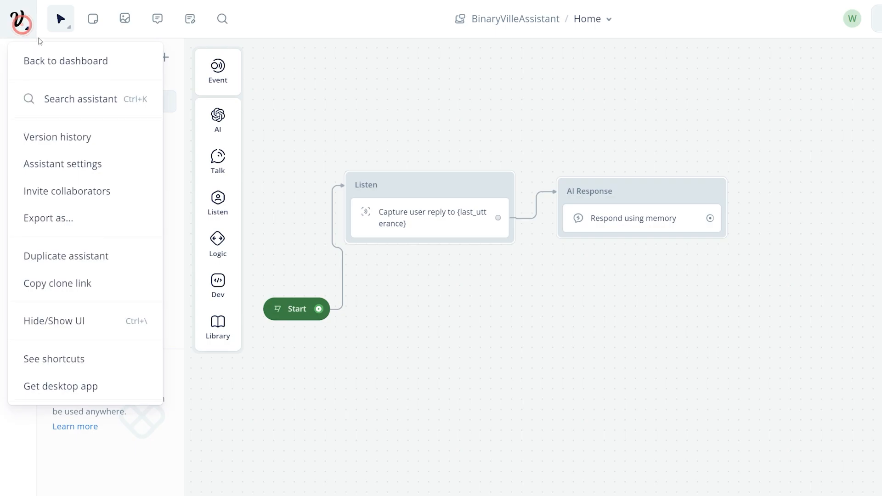
click(72, 67)
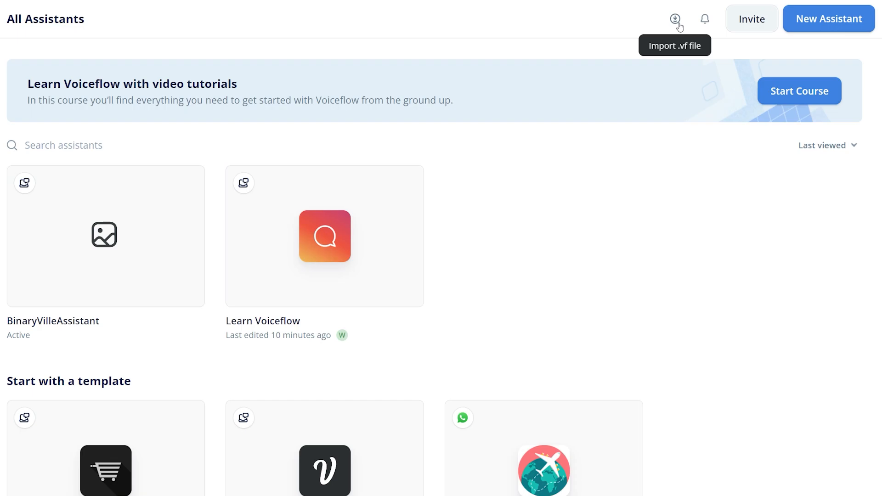
click(677, 21)
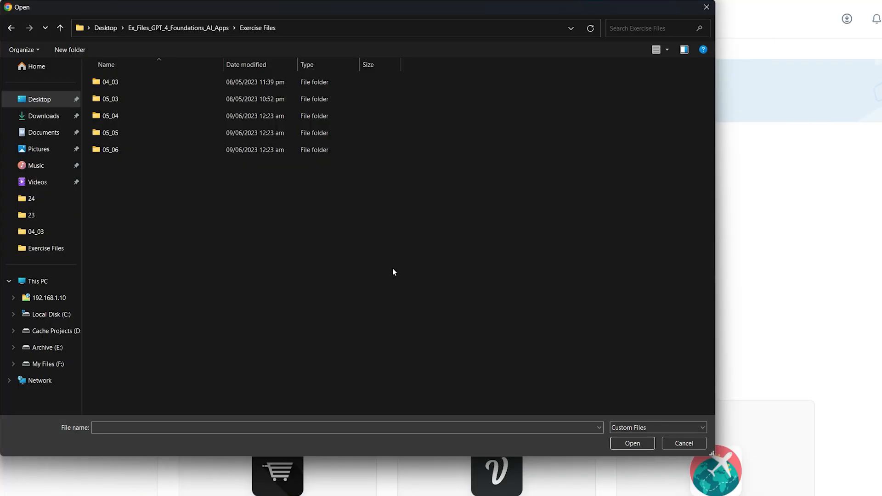
double_click(115, 99)
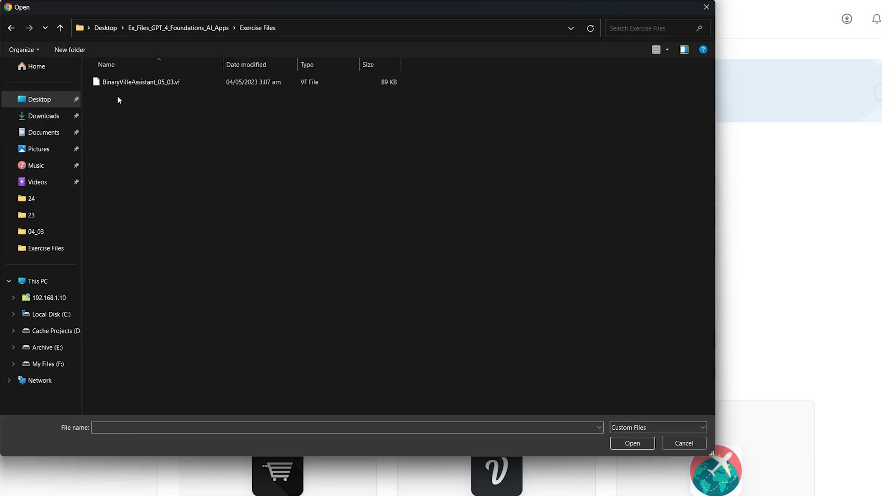
click(153, 83)
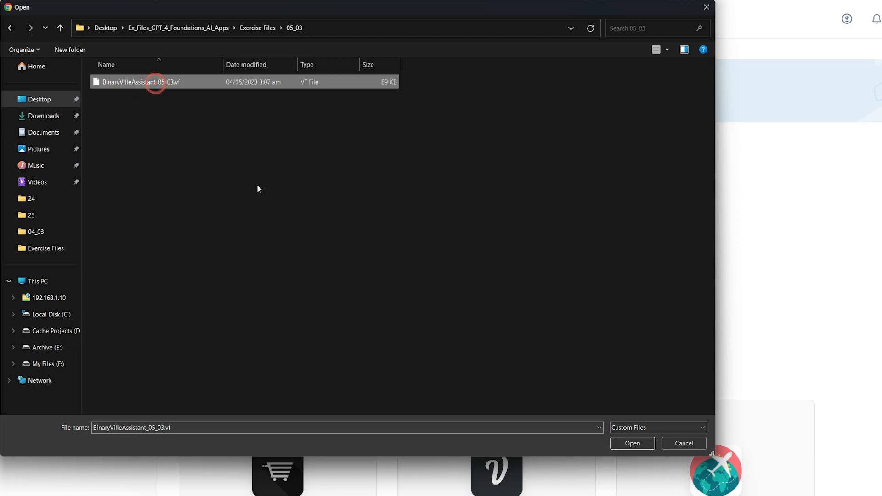
click(620, 448)
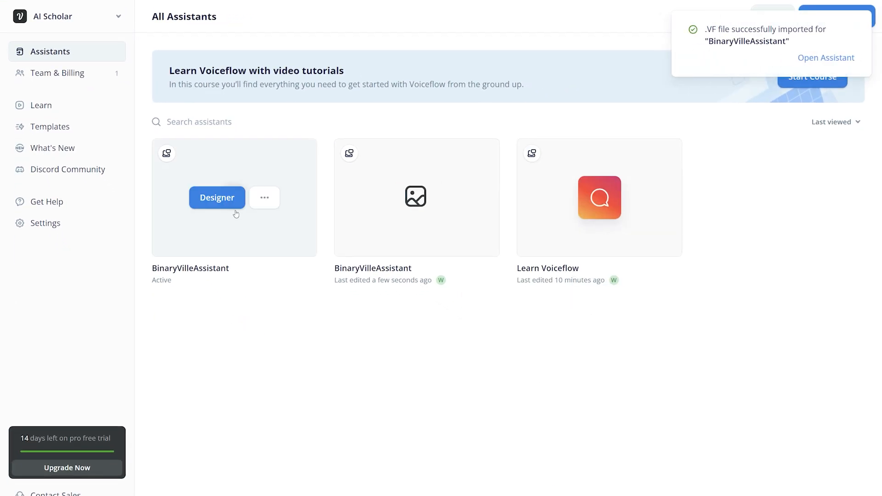
click(213, 198)
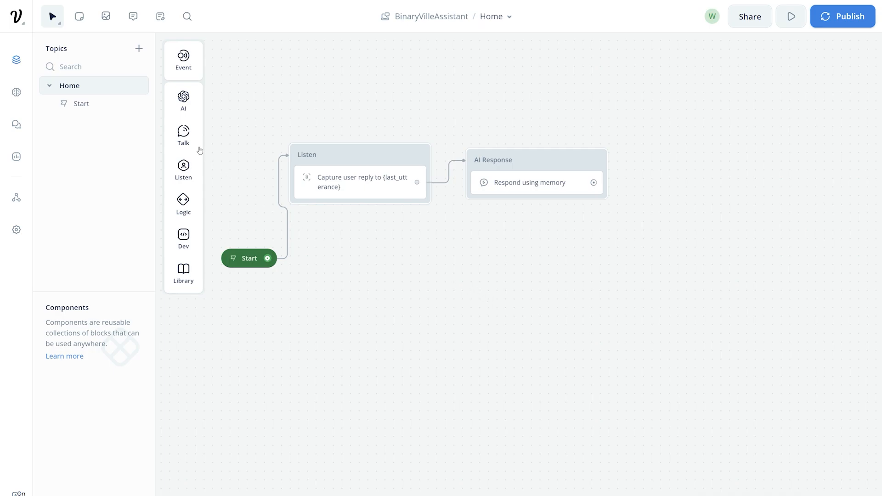
Step: Add a Text step above the Capture step in the Listen block reading "Welcome to Big Star Collectibles, how can we help you today?"
mouse_move(182, 134)
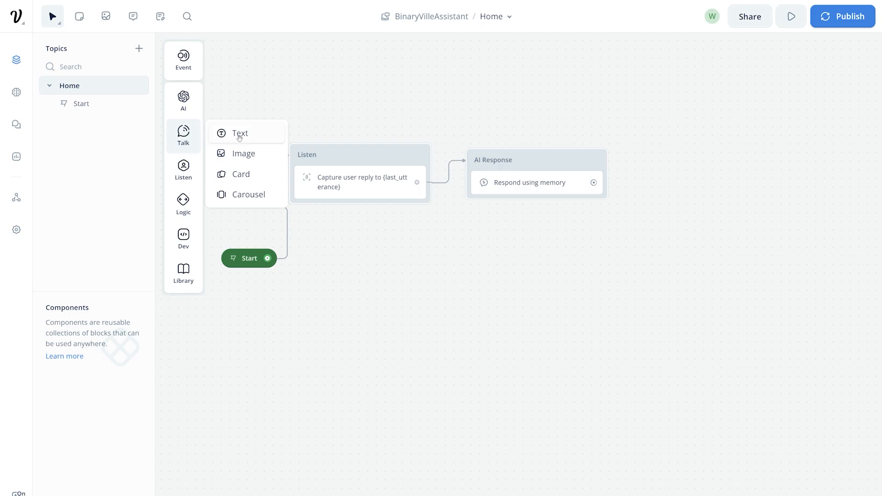
drag(240, 133, 354, 182)
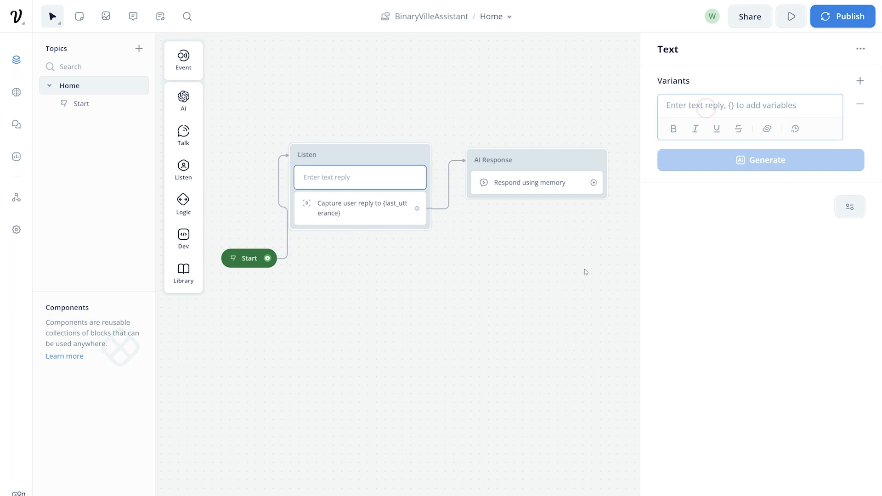
text(Welcome to Big Star Collect)
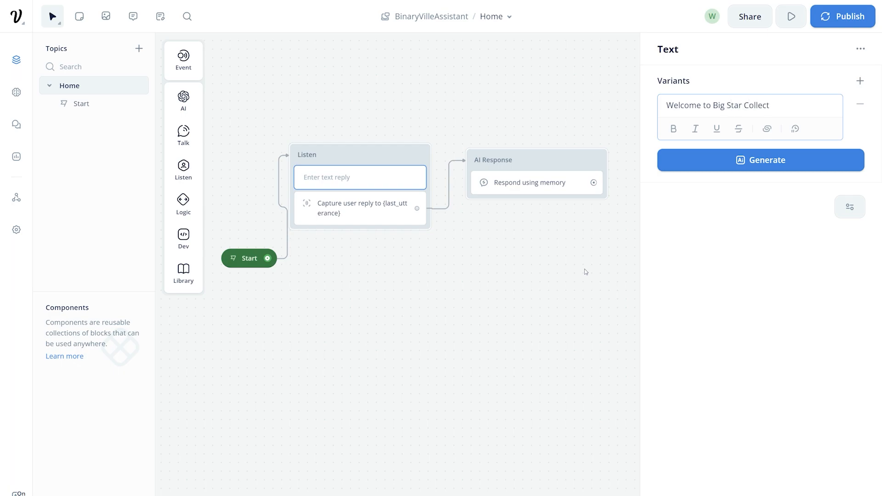
text(ibles, how can we help you today?)
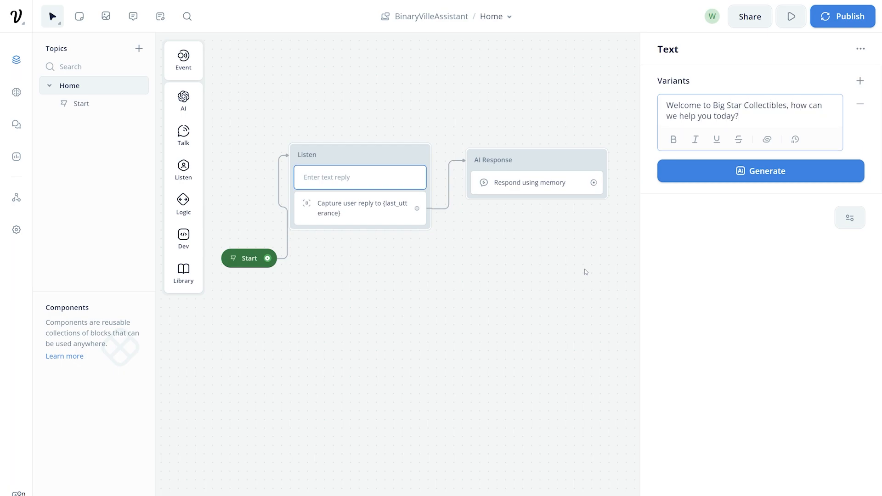
click(584, 269)
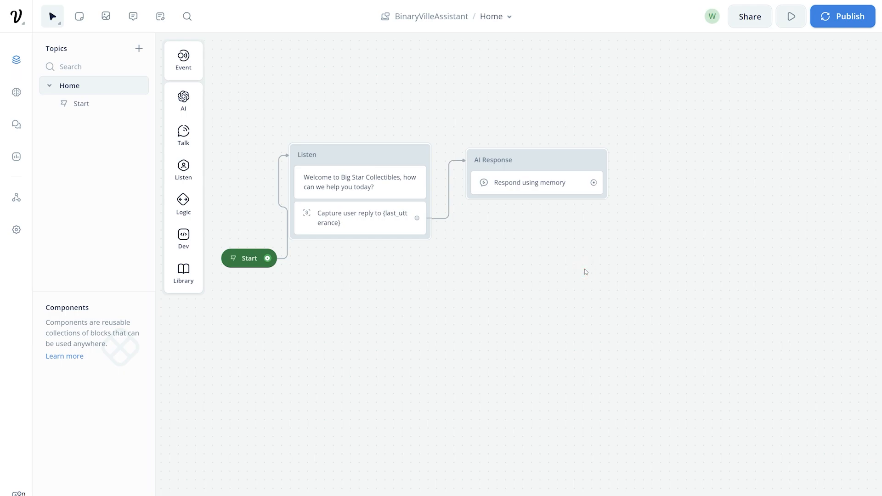
Step: Run a test to check the assistant's opening welcome message, and return to the designer
click(782, 20)
click(761, 274)
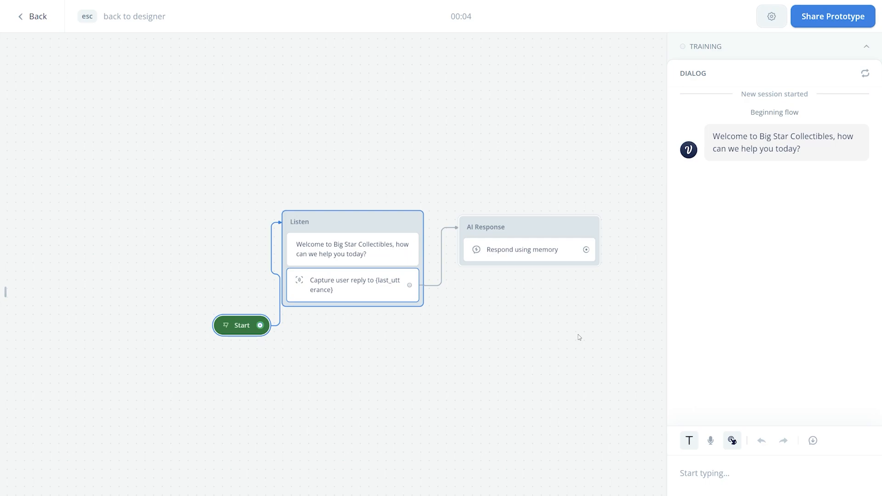
key(Escape)
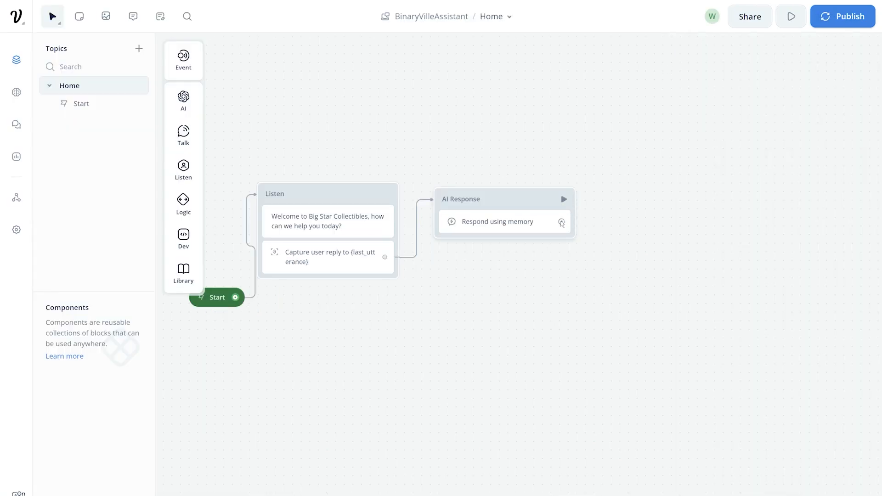
Step: Connect the AI Response step back to the Capture step in the Listen block and align the two blocks side by side
drag(571, 224, 384, 255)
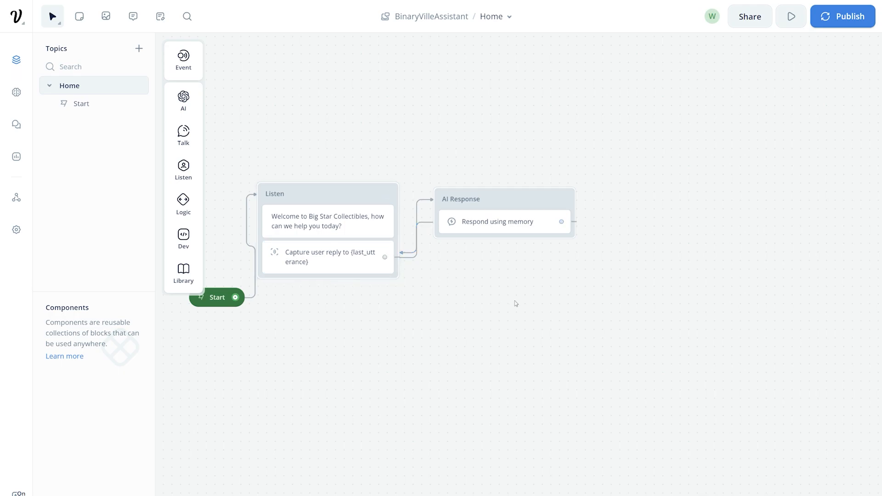
mouse_move(482, 191)
mouse_down()
mouse_move(502, 210)
mouse_move(508, 235)
mouse_move(505, 191)
mouse_move(467, 189)
mouse_up()
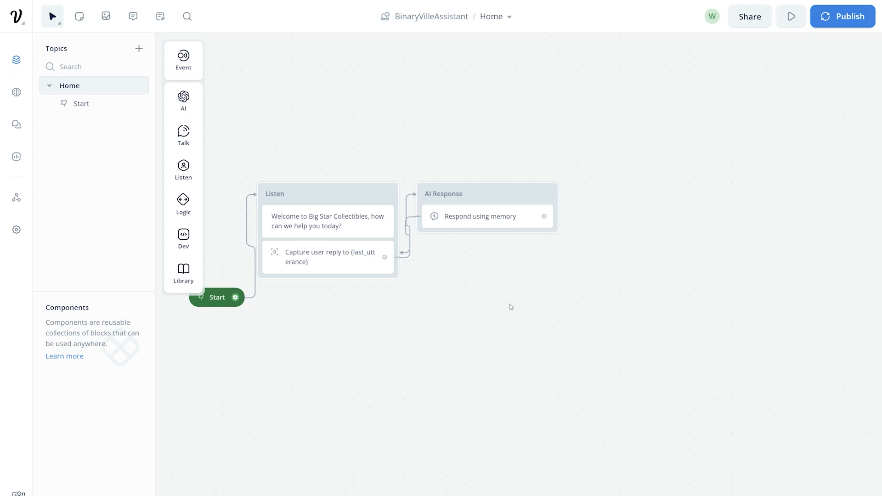
Step: Test the conversation loop by asking "Hi can I learn more about Rex?" and a follow-up about Bubbles, and review the replies
key(r)
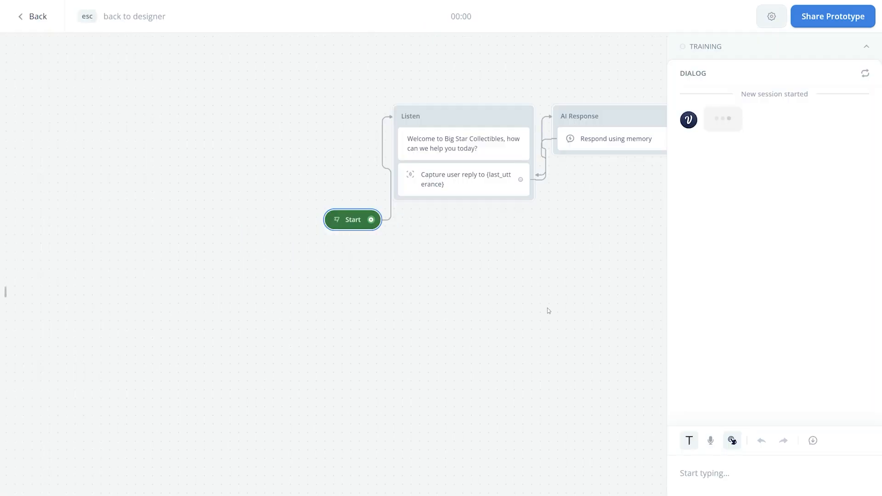
text(Hi can I learn more about Rex?)
key(Return)
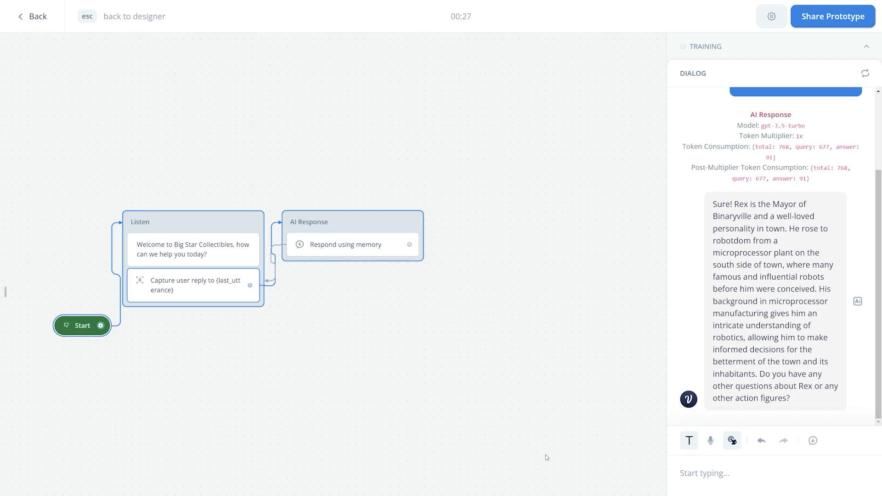
text(Tell me more about Rex)
key(Return)
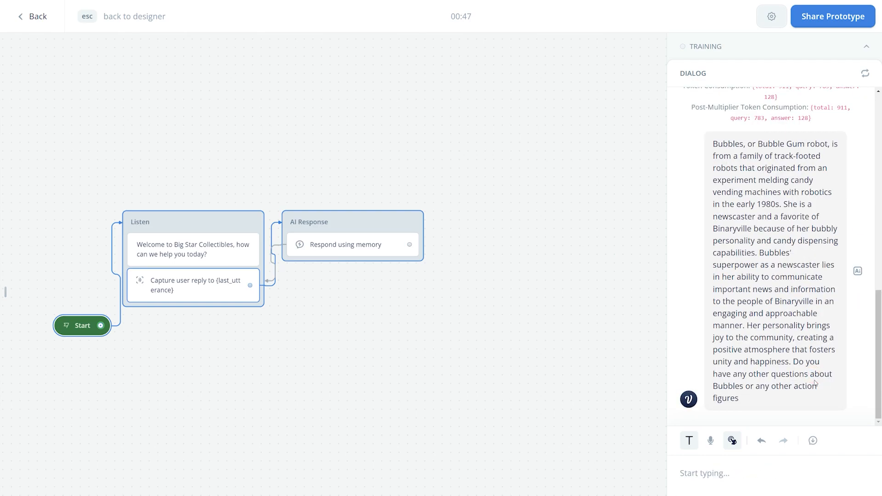
scroll(815, 383, up, 2)
scroll(816, 382, up, 4)
scroll(815, 383, down, 5)
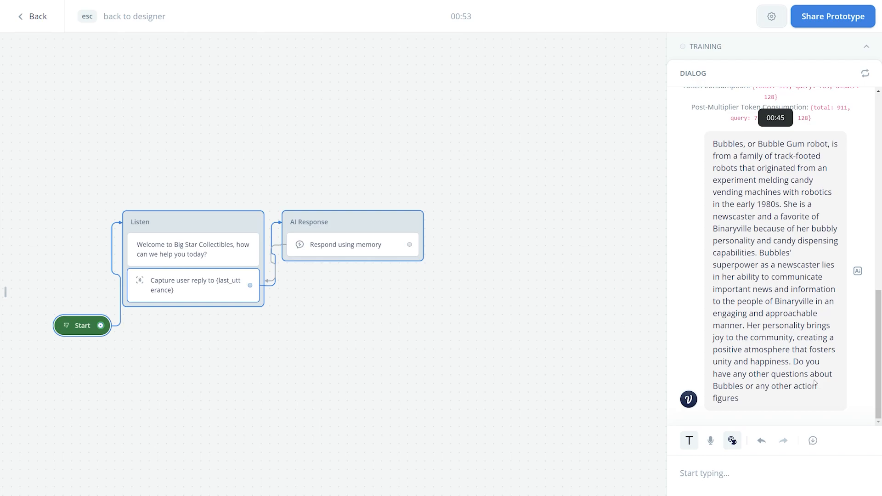
Step: Leave the test, return to the designer, and open the Appearance settings of the Web Chat integration
click(518, 347)
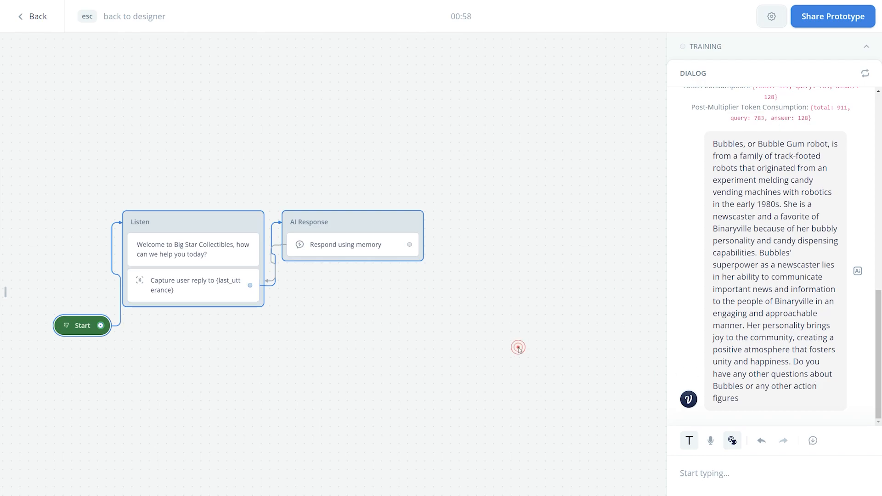
click(401, 222)
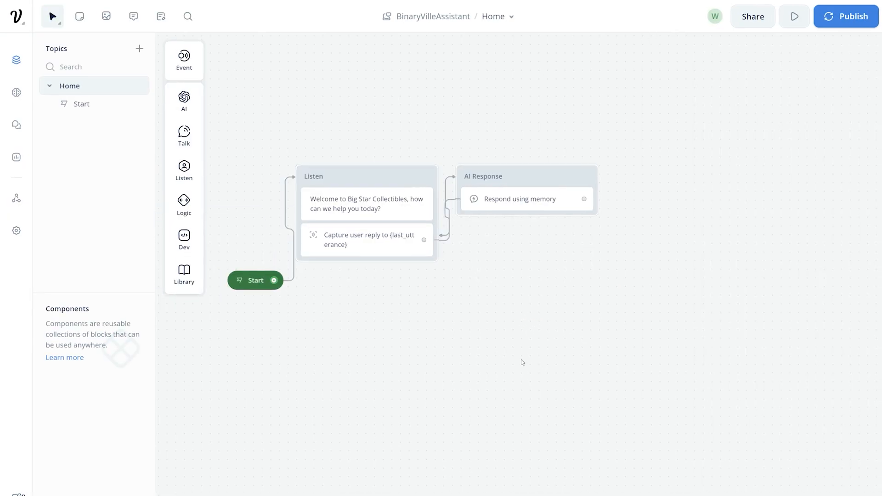
click(20, 200)
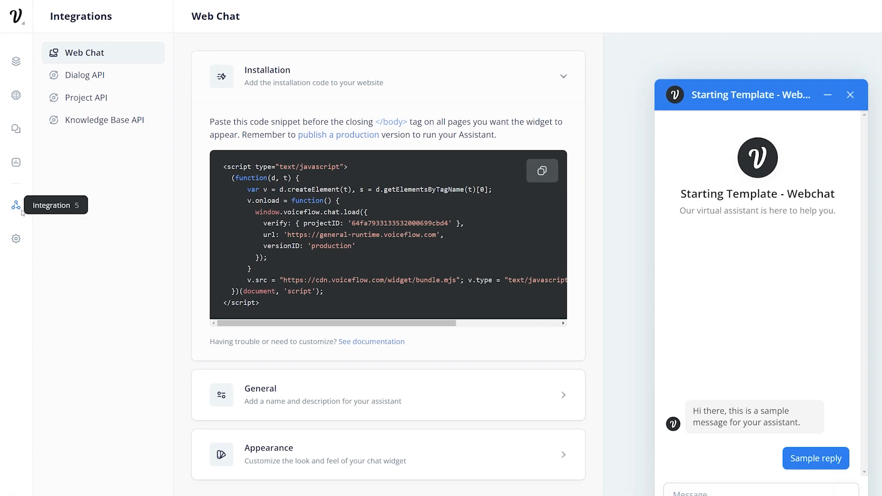
click(413, 443)
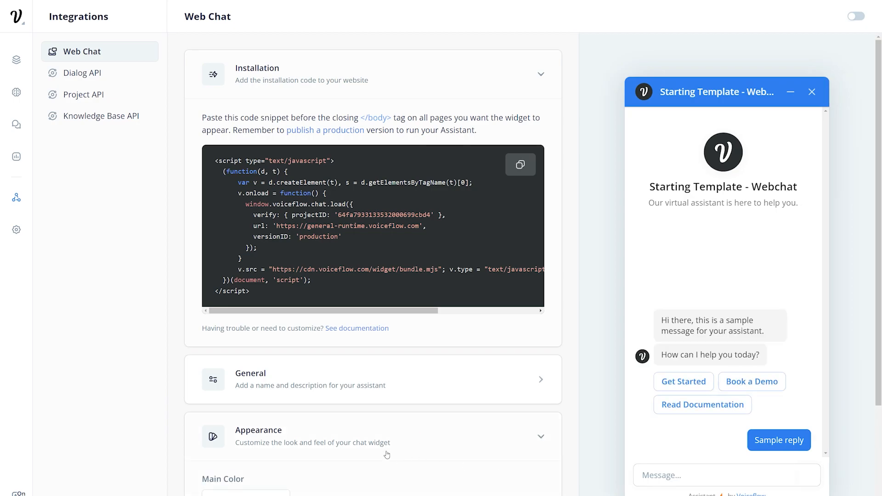
Step: Upload bigStarIcon as the chat widget's launcher and assistant image, and deloresIcon as the assistant avatar
scroll(353, 415, down, 4)
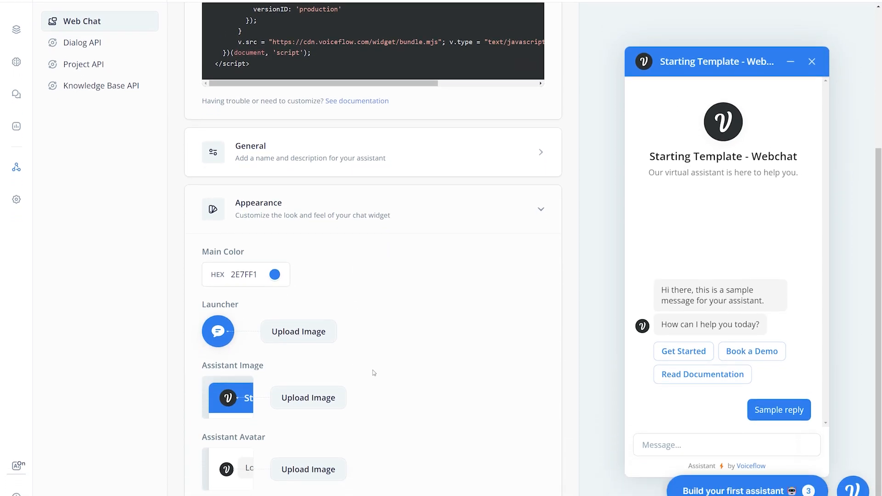
click(293, 330)
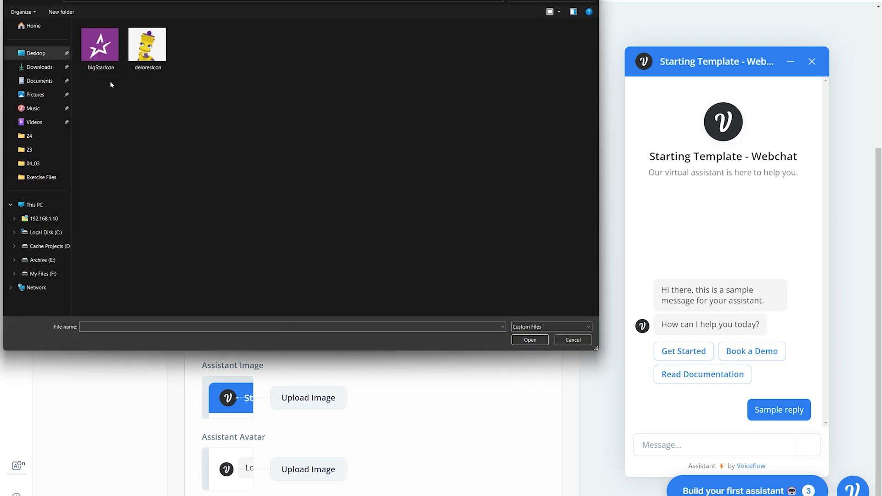
double_click(98, 61)
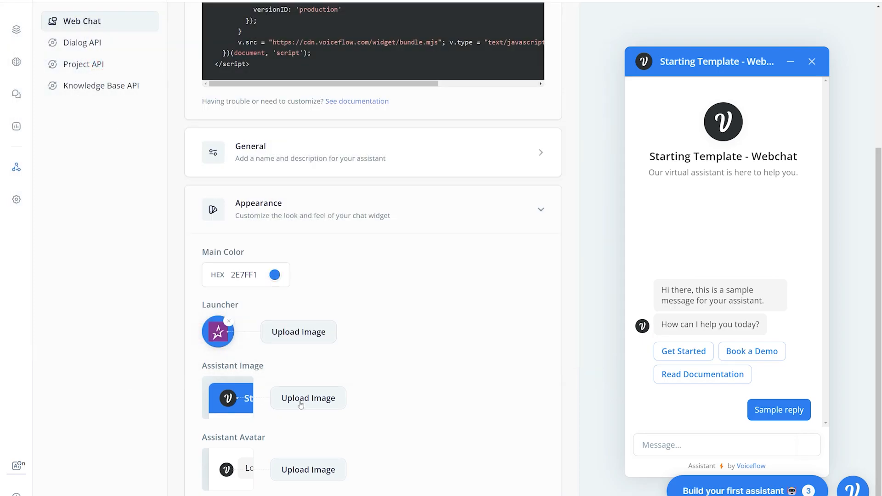
click(296, 400)
double_click(161, 50)
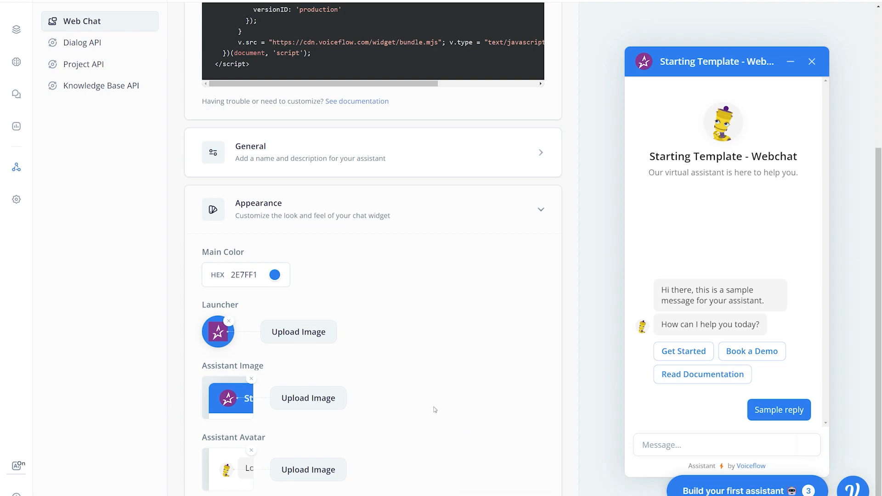
Step: Set the chat widget's main color to hex 84378C
click(275, 275)
double_click(293, 386)
text(84378c)
click(448, 310)
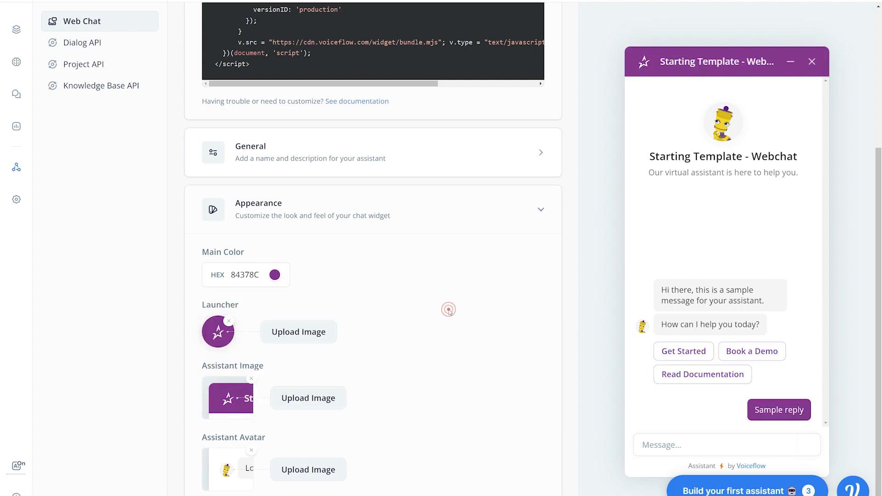
Step: Copy the JavaScript function from the Web Chat installation snippet, leaving out the enclosing script tags
scroll(576, 351, up, 4)
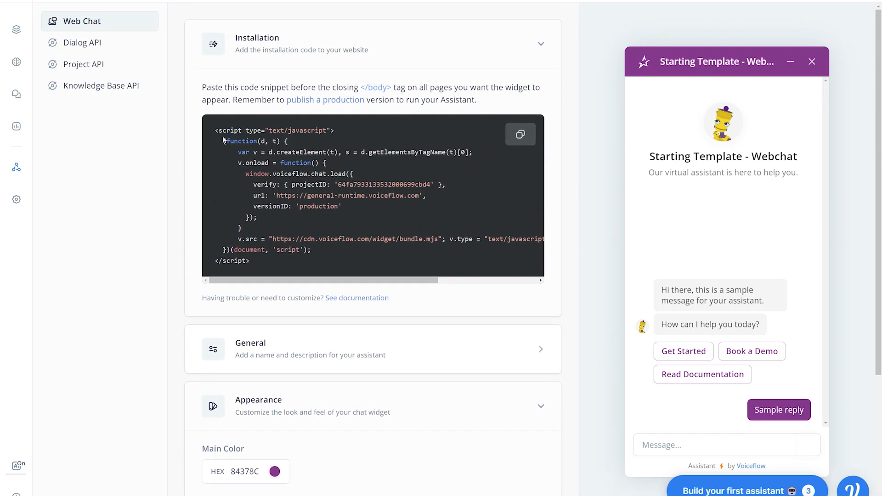
drag(222, 139, 316, 251)
right_click(257, 187)
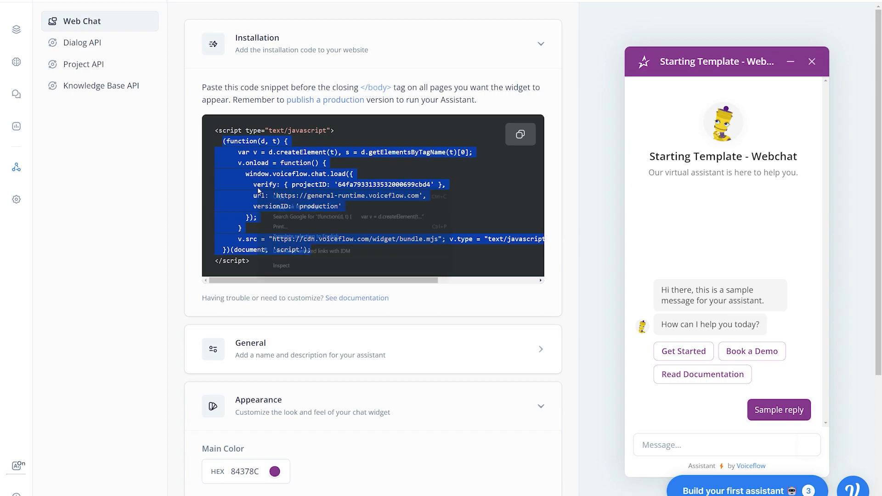
click(280, 197)
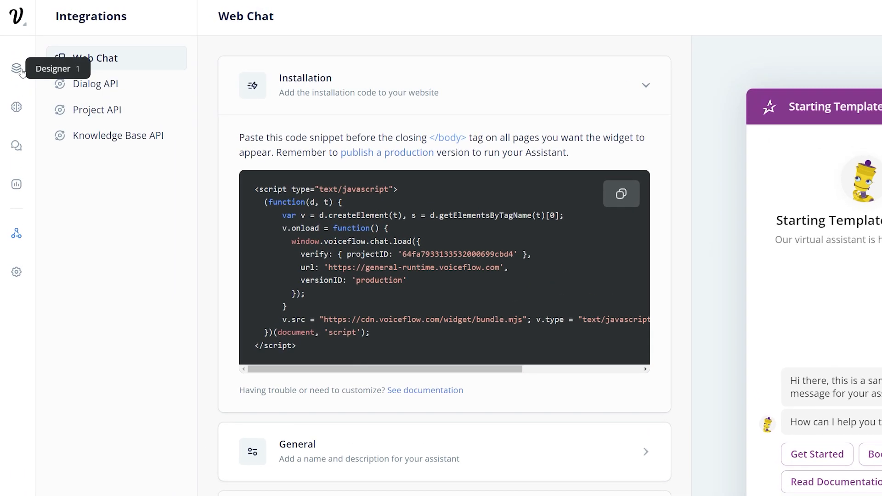
Step: Return to the designer and publish the assistant to production without a version name
click(19, 70)
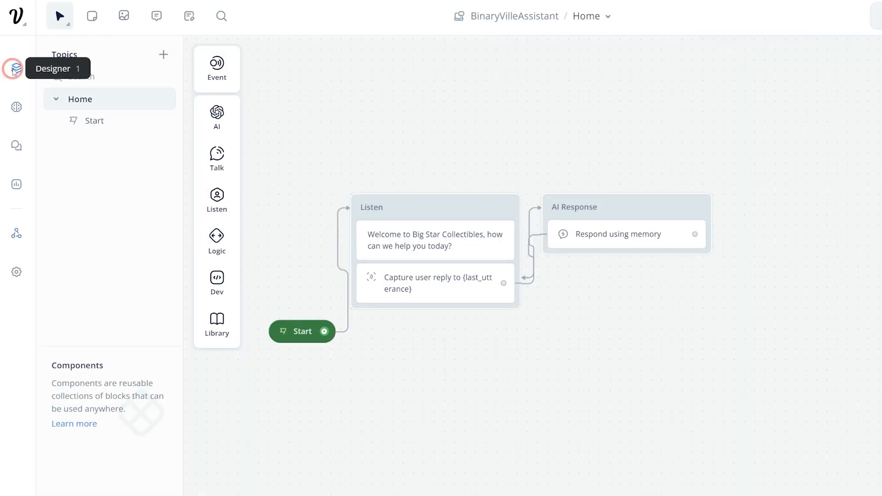
click(833, 30)
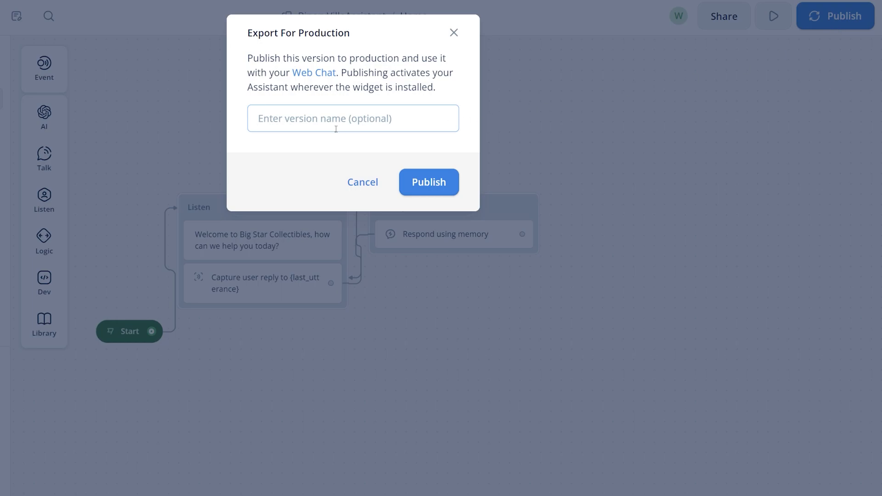
click(419, 185)
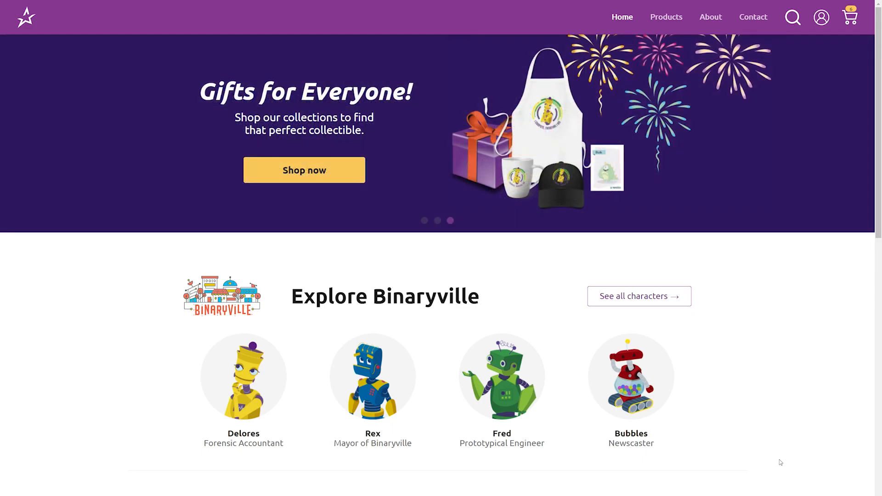
Step: Open the browser's developer console on the Big Star Collectibles home page and run the copied Web Chat script
right_click(779, 459)
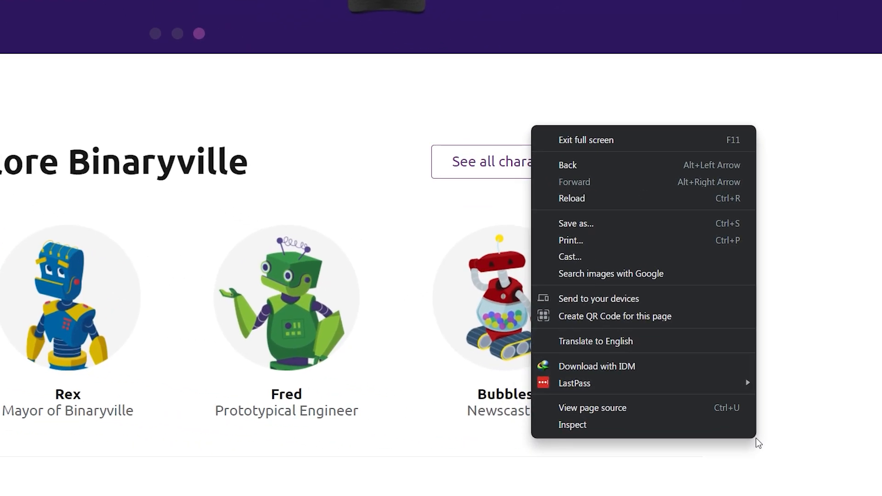
click(732, 427)
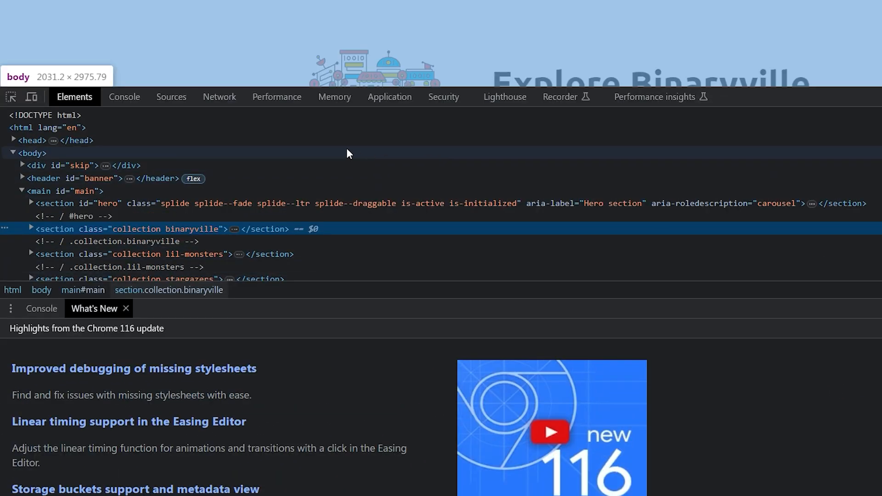
click(126, 96)
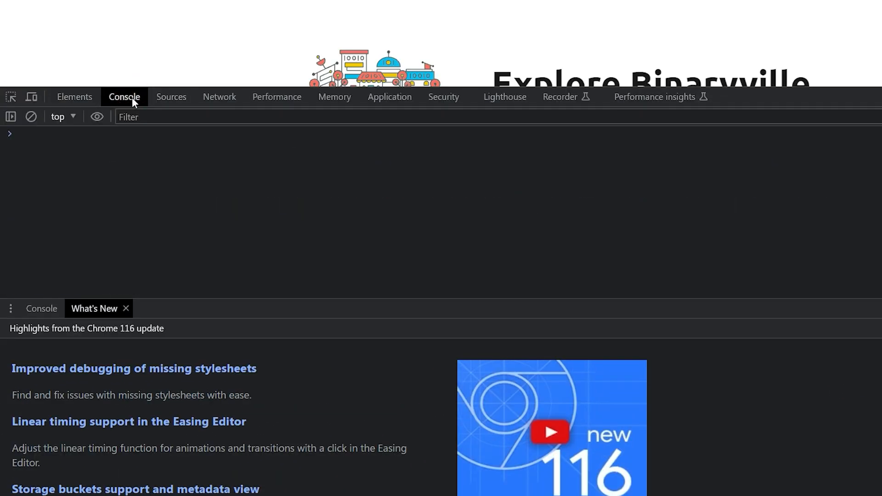
key(ctrl+v)
key(Return)
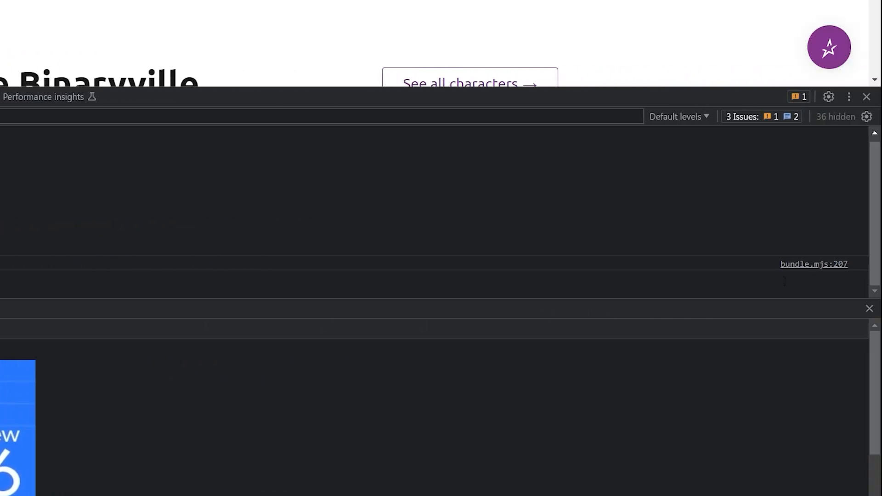
Step: Close the developer tools, open the chat widget on the website, and send "Tell me more about Rex"
click(866, 97)
scroll(811, 348, down, 1)
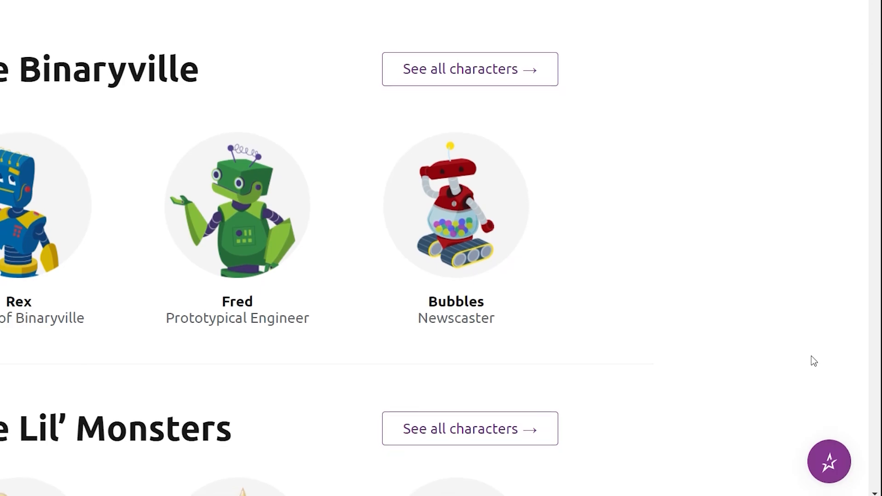
click(829, 471)
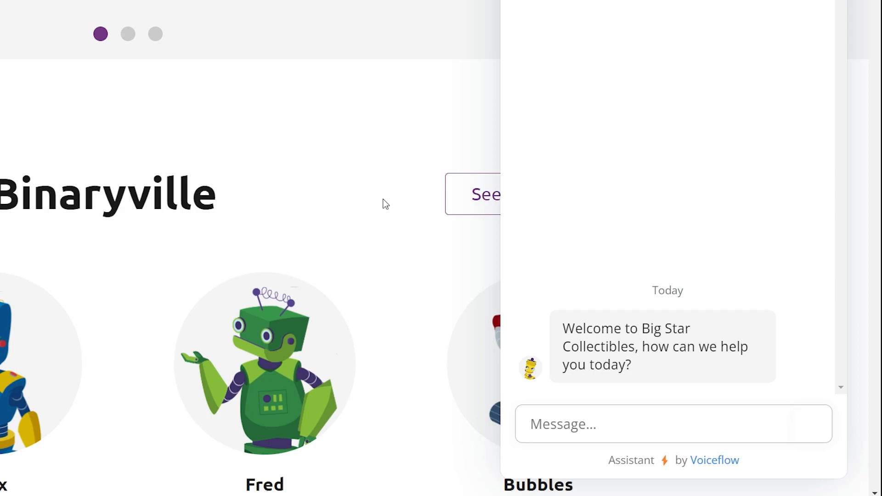
text(Tell me more about Rex)
key(Return)
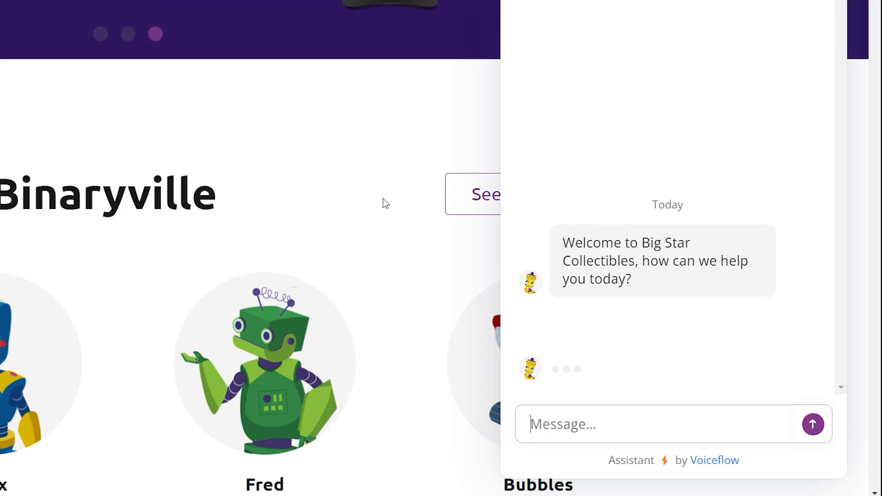
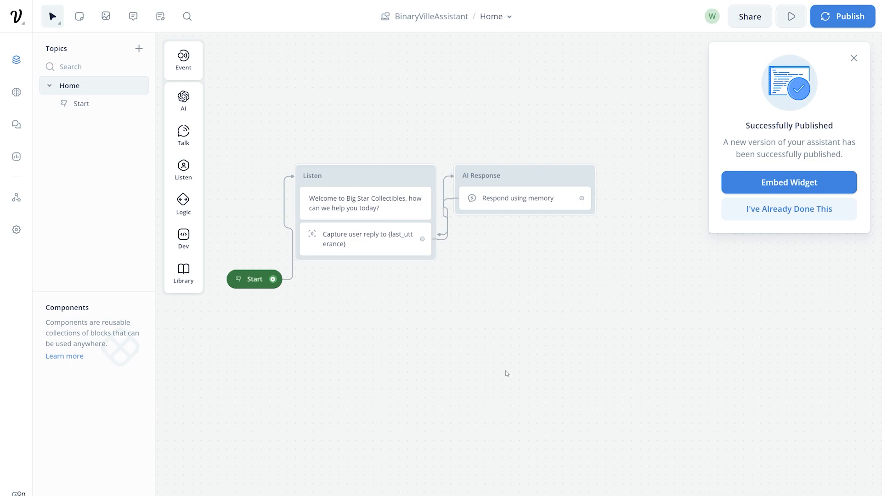
Step: Move the AI Response block to below the Listen block in the BinaryVilleAssistant flow
drag(512, 175, 396, 312)
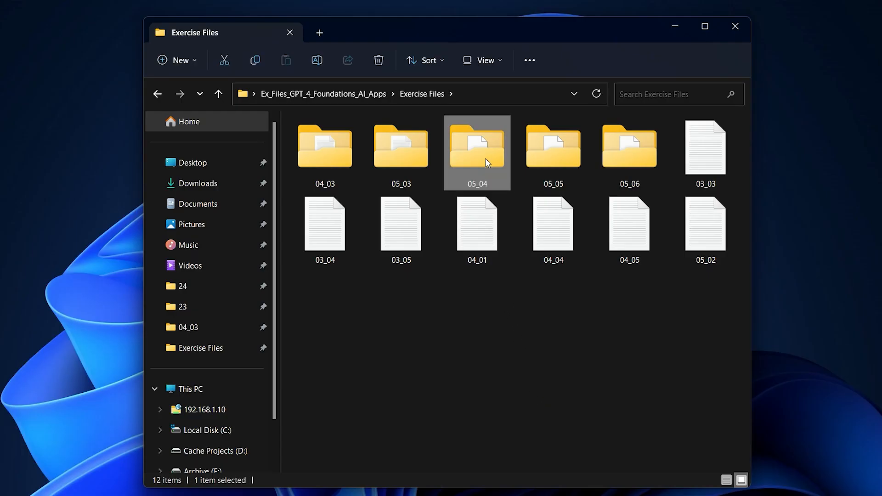
Step: Import 05_04_starter.vf from the 05_04 exercise folder as an assistant and open it in the designer
double_click(485, 158)
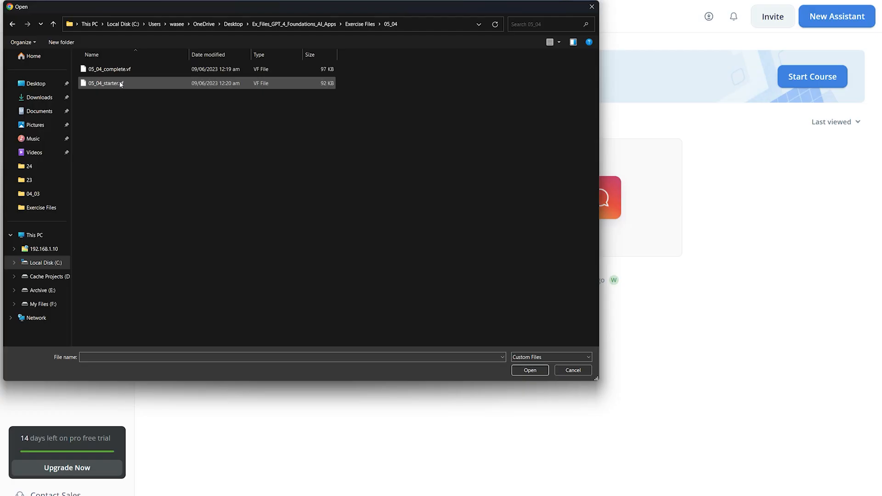
double_click(118, 83)
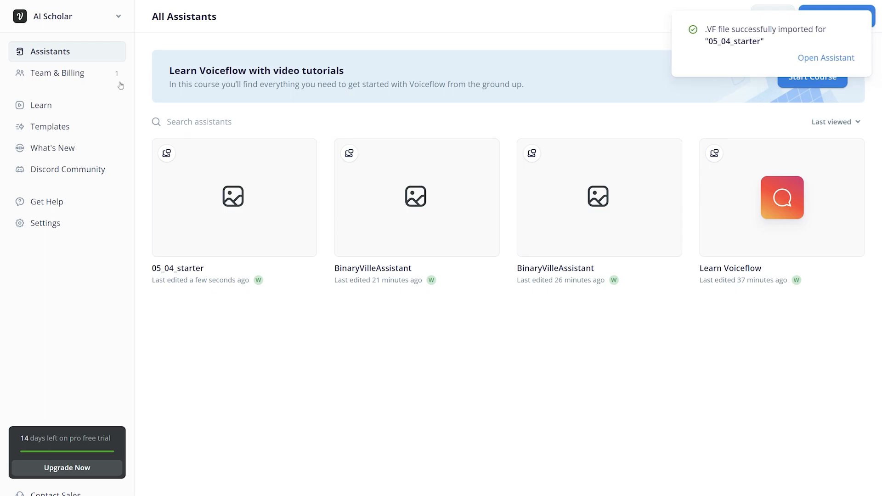
click(218, 198)
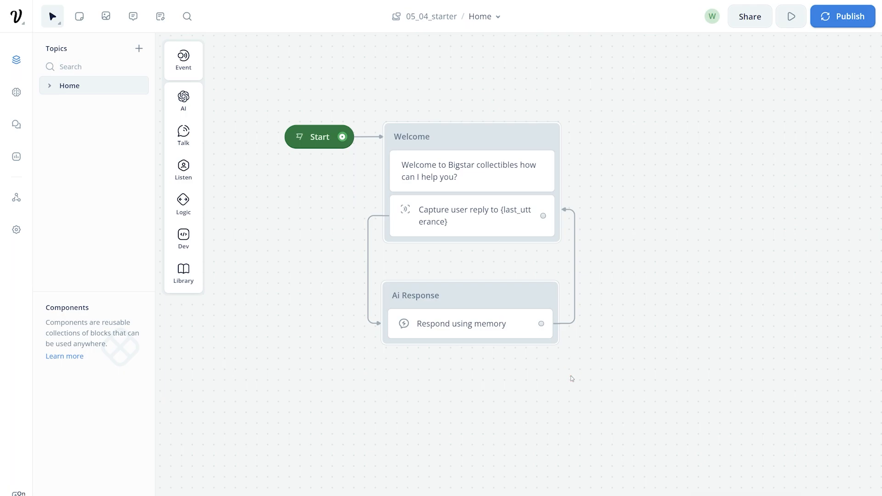
Step: Place a block with a Condition step beside the Welcome block and add a Set AI step to it
mouse_move(183, 199)
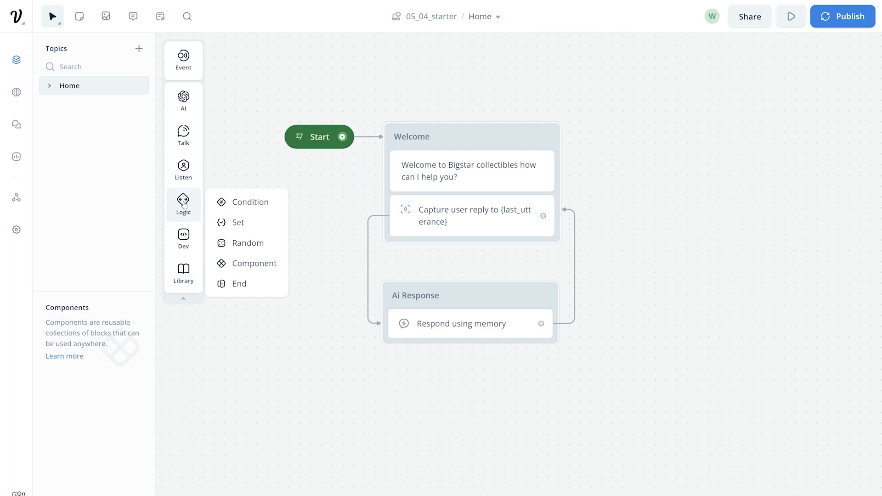
drag(256, 200, 642, 157)
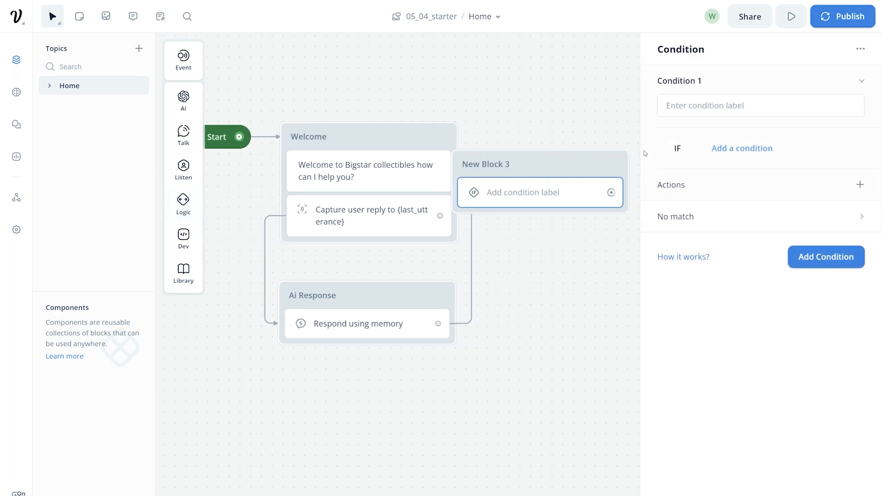
drag(458, 172, 489, 147)
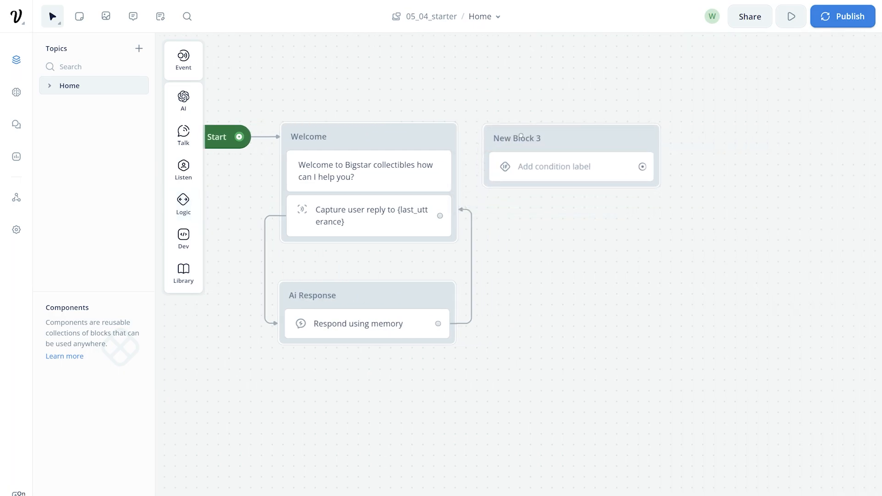
scroll(530, 242, down, 2)
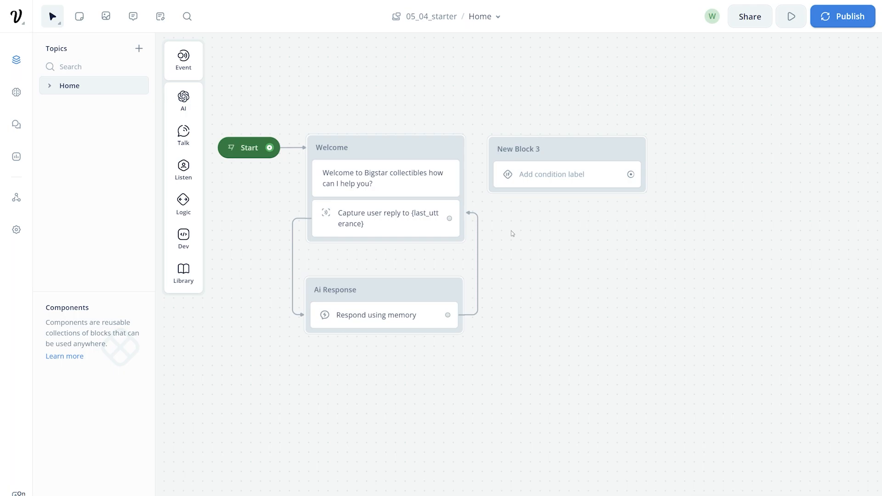
mouse_move(184, 105)
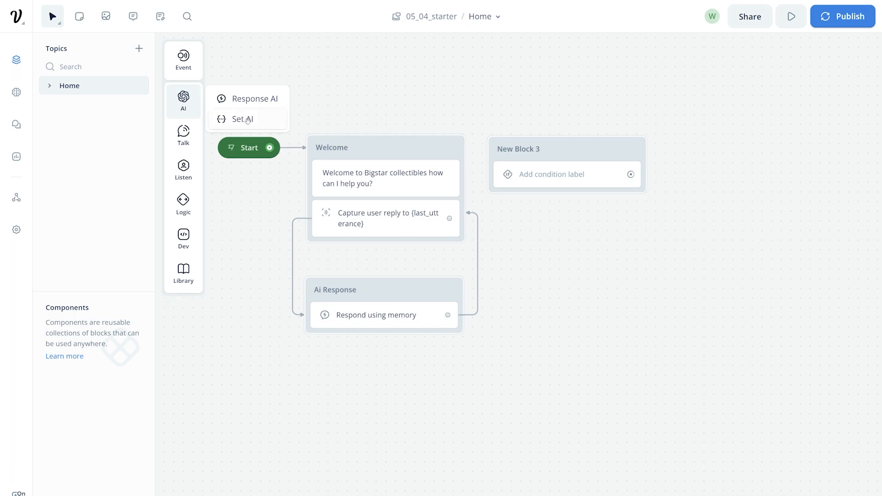
drag(248, 121, 577, 178)
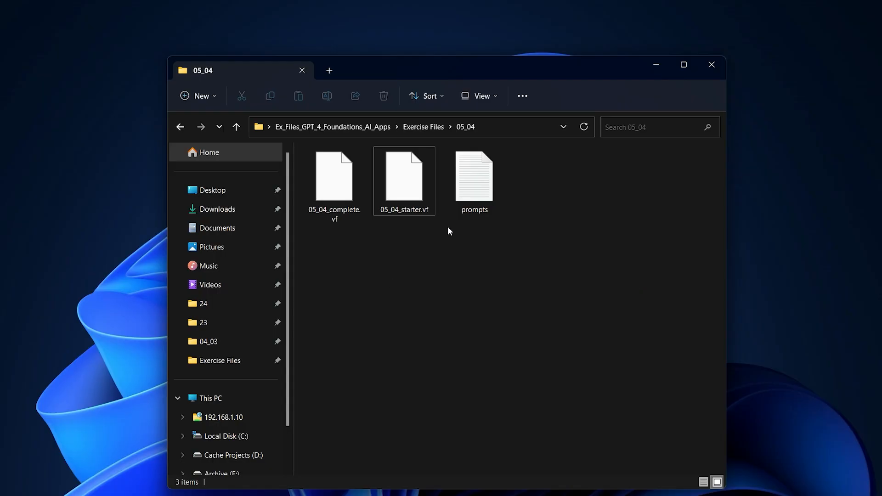
Step: Copy the classification prompt from the prompts file in the 05_04 folder into the Set AI step's prompt in the assistant designer
double_click(471, 196)
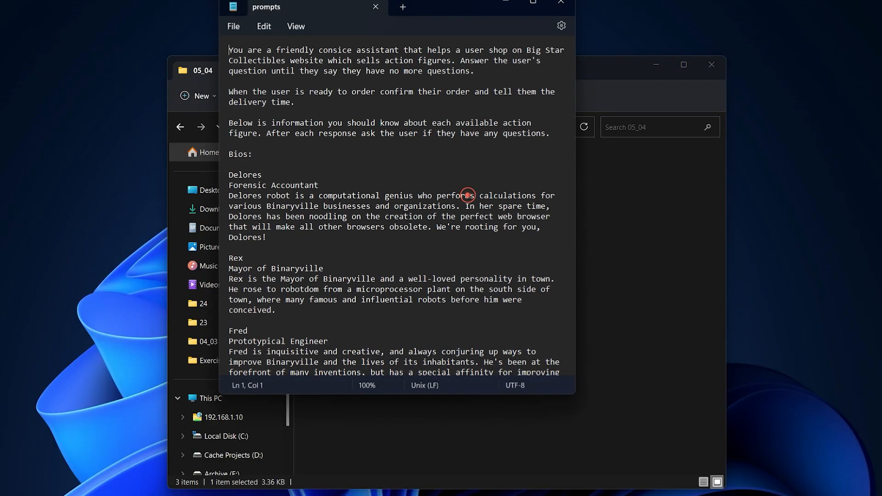
scroll(471, 197, down, 15)
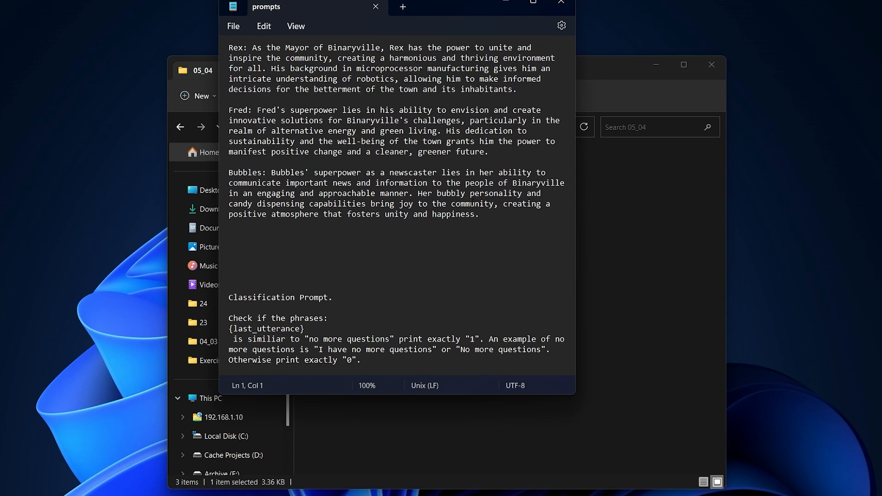
drag(362, 360, 228, 318)
right_click(285, 327)
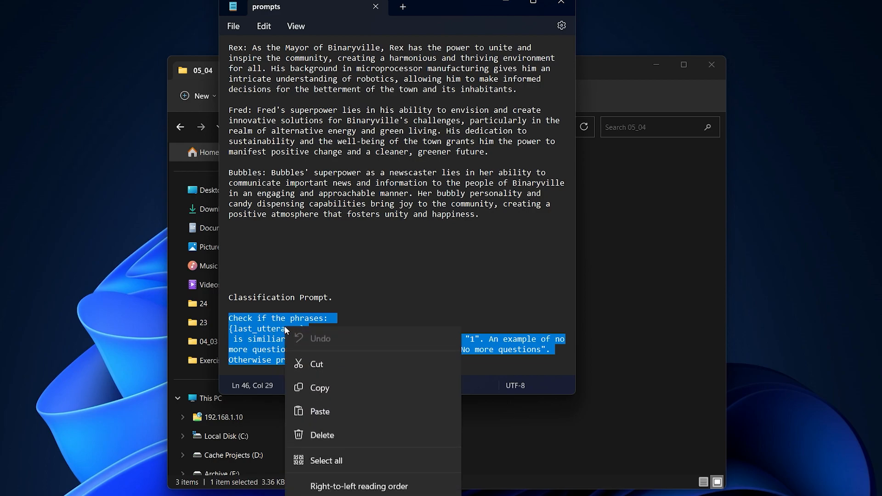
click(346, 388)
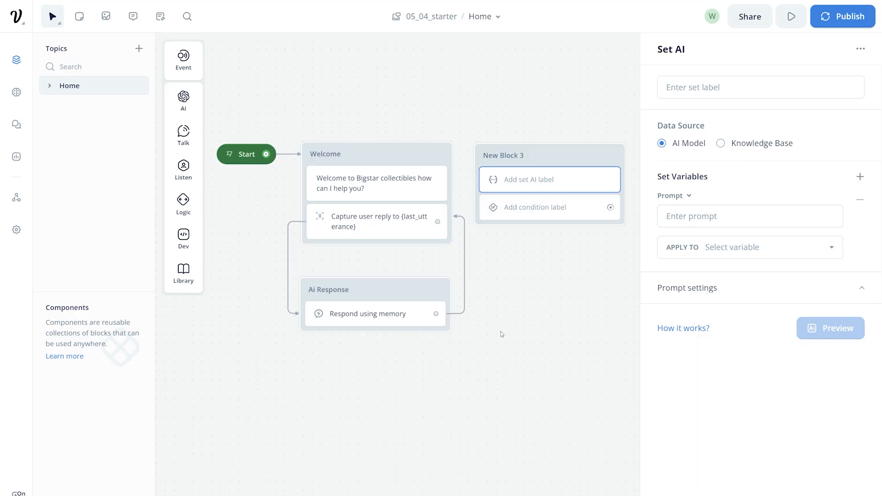
click(691, 215)
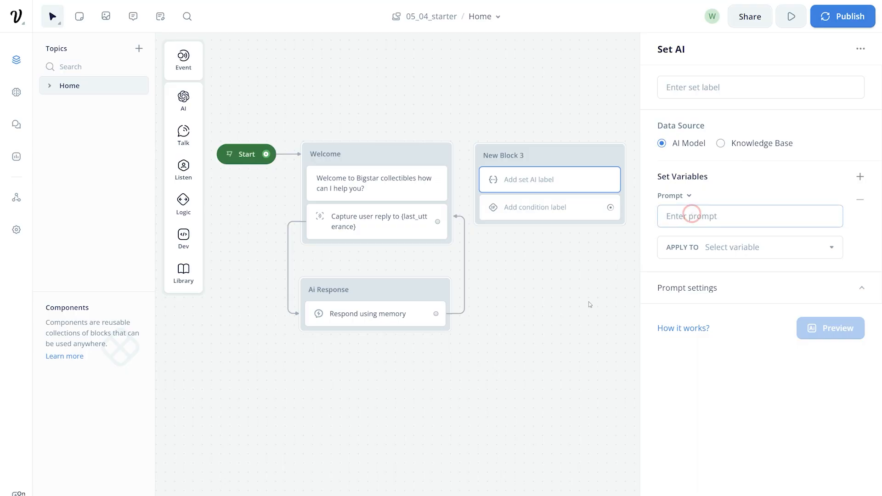
key(ctrl+v)
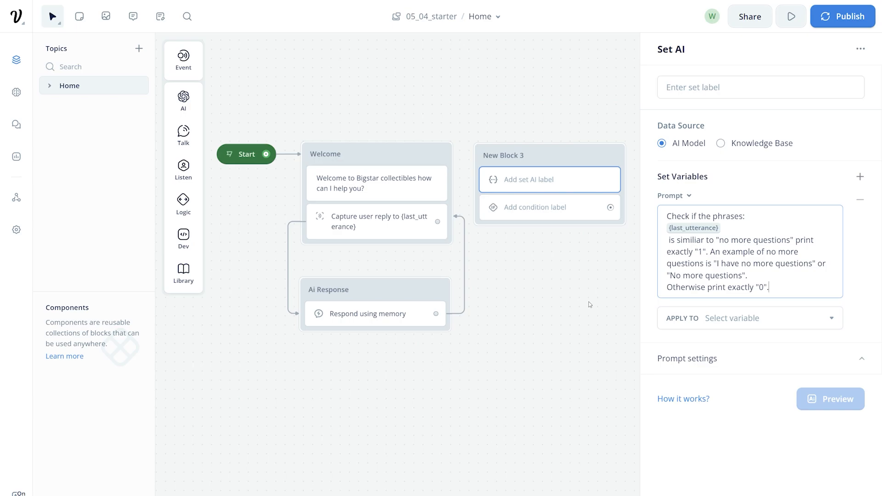
Step: Create a variable named conversation_done and apply the Set AI prompt's result to it
click(718, 318)
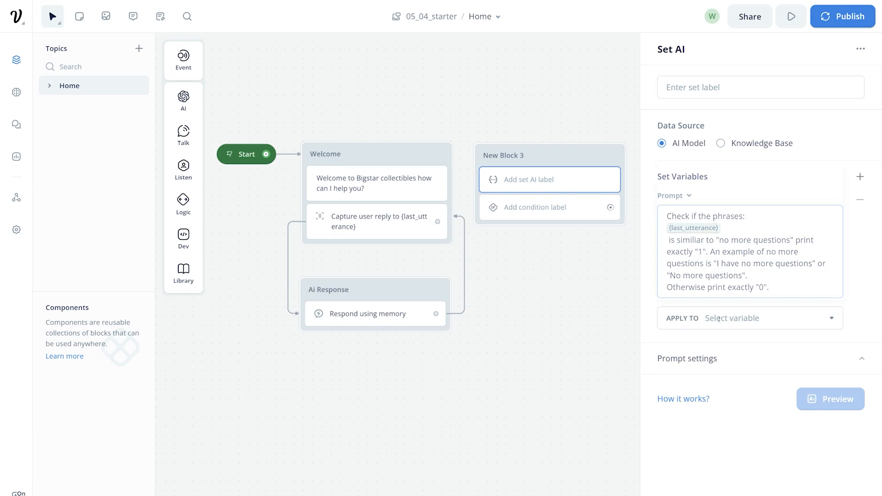
click(731, 288)
text(conversation_done)
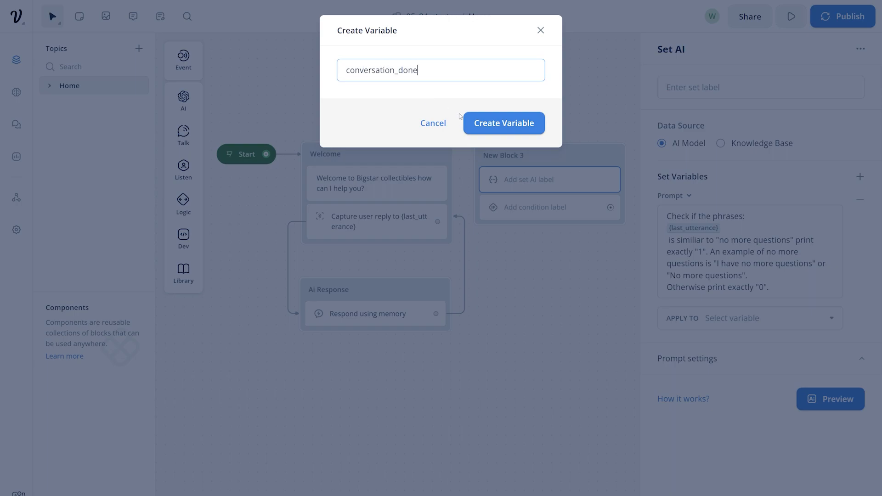
click(483, 123)
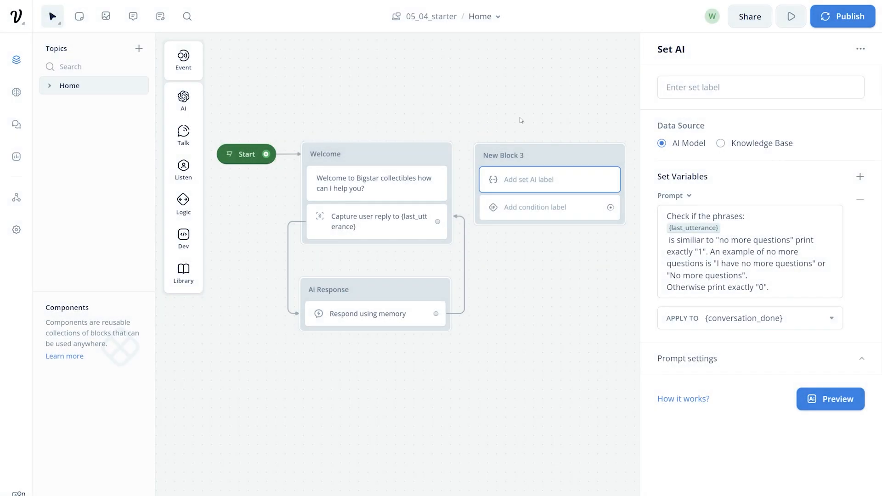
Step: Label the Set AI step "Classification No More Questions" and rename its block "AI Set"
click(729, 84)
text(Clas)
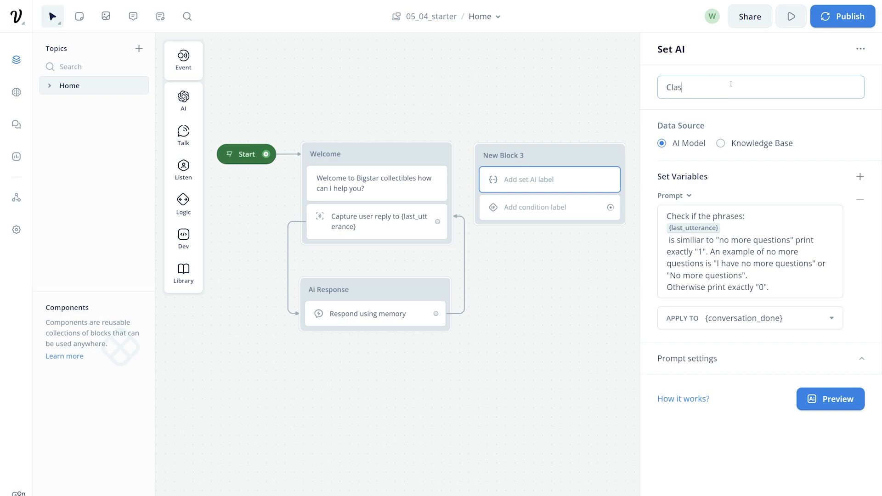
text(sification No More Questions)
click(512, 152)
text(AI Set)
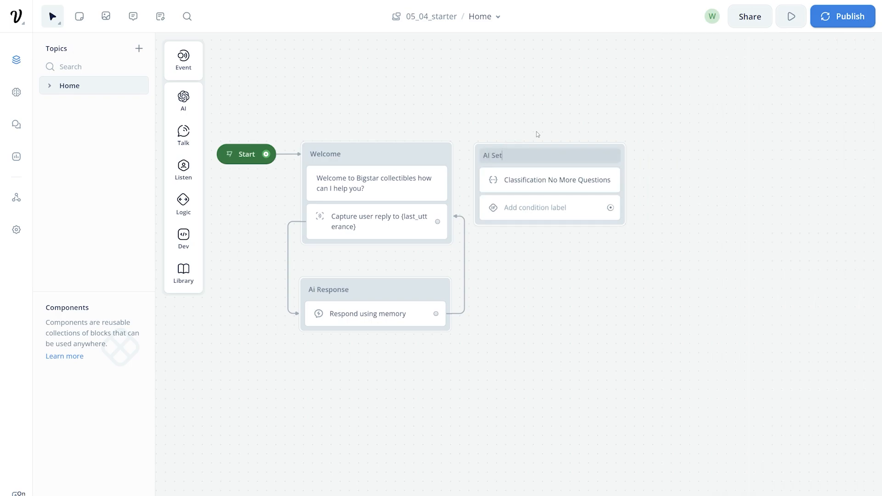
Step: Split the Condition step into its own block named "Check no more questions" and link Capture user reply to AI Set and on to that block
drag(507, 209, 554, 227)
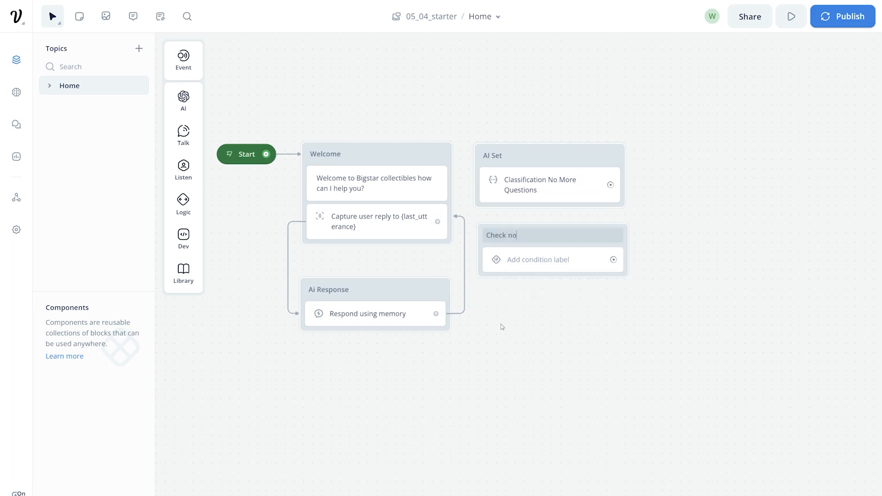
drag(437, 222, 481, 185)
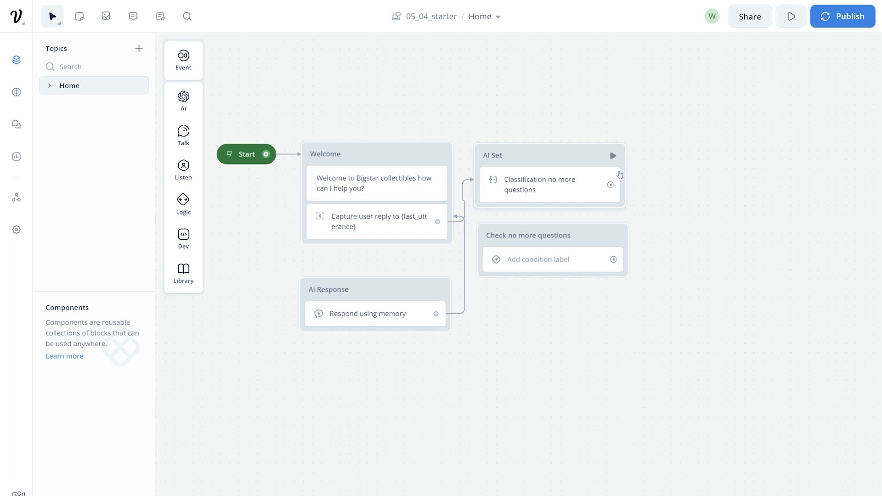
drag(609, 185, 620, 263)
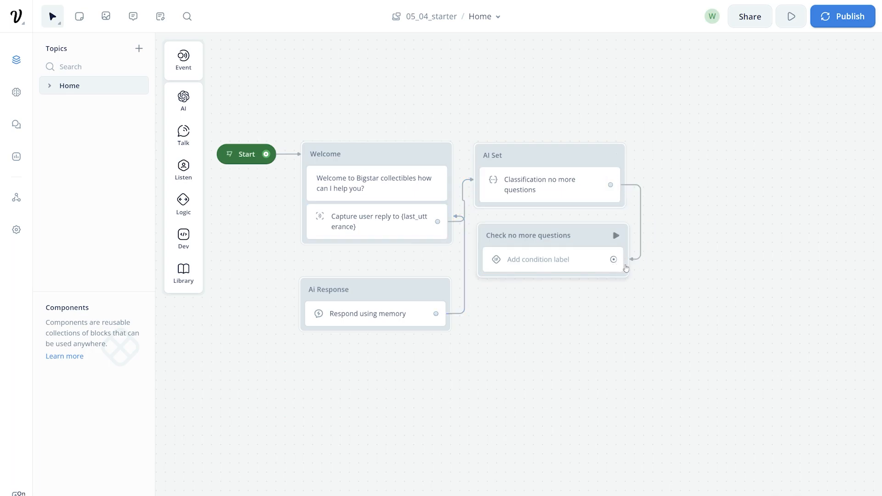
Step: Label the Condition step "Check if no more questions" and set its IF rule to conversation_done contains 1
click(528, 259)
text(Check if no more questions)
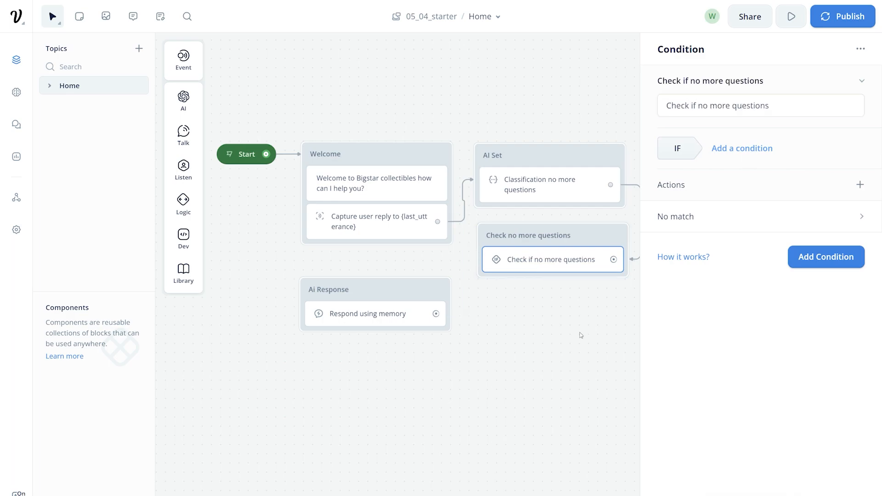
click(730, 150)
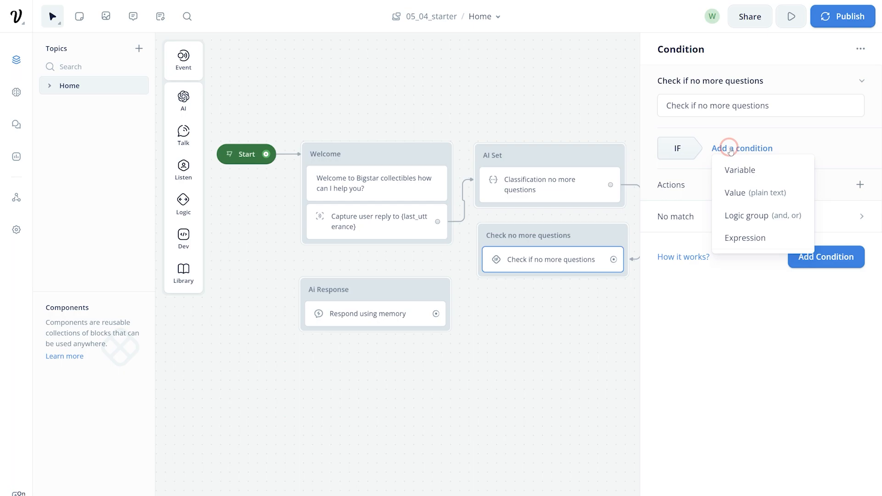
click(741, 169)
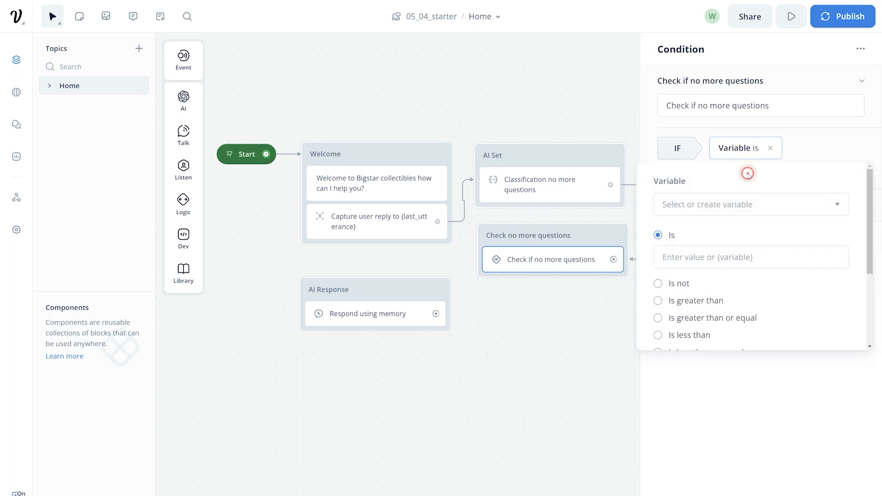
click(745, 197)
scroll(760, 324, down, 3)
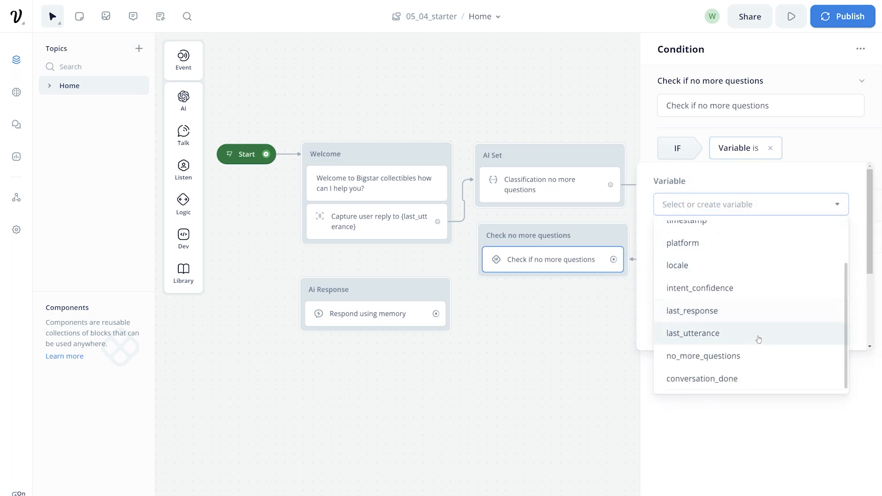
click(720, 387)
scroll(697, 310, down, 3)
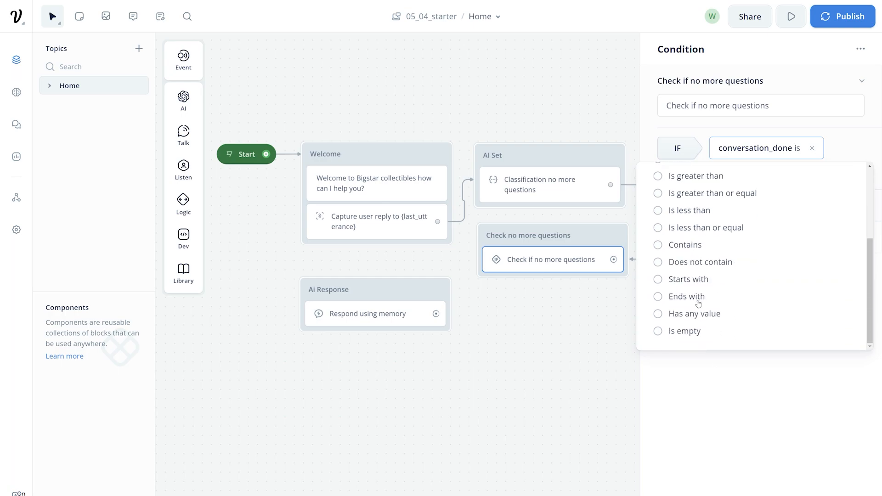
click(683, 245)
click(689, 273)
text(1)
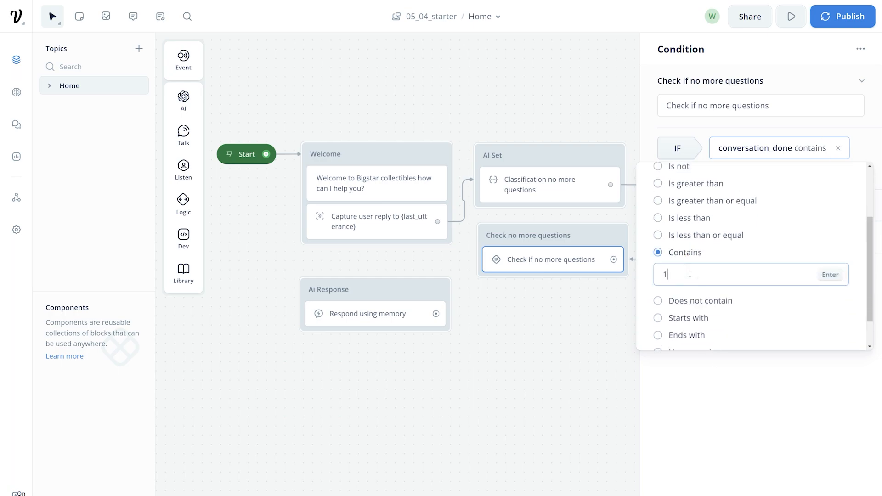
click(829, 274)
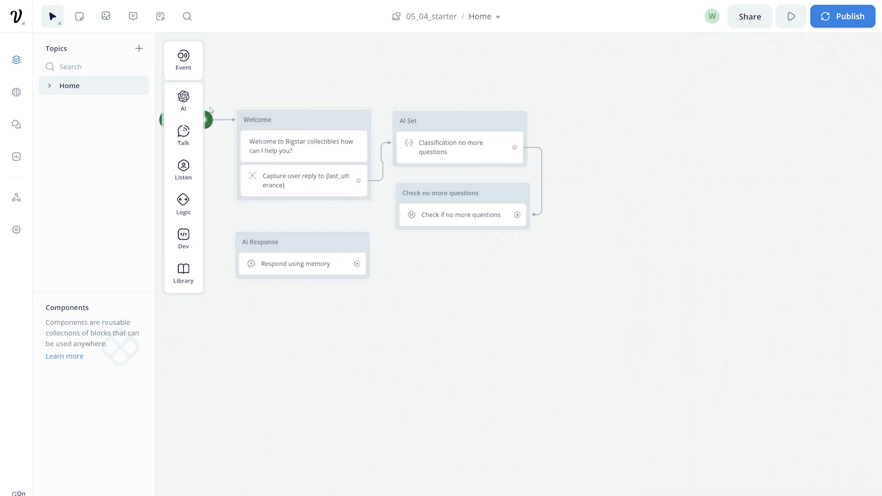
Step: Add a Text block beside the AI Set and condition blocks with the message "Thanks for coming, have a good day!"
mouse_move(180, 137)
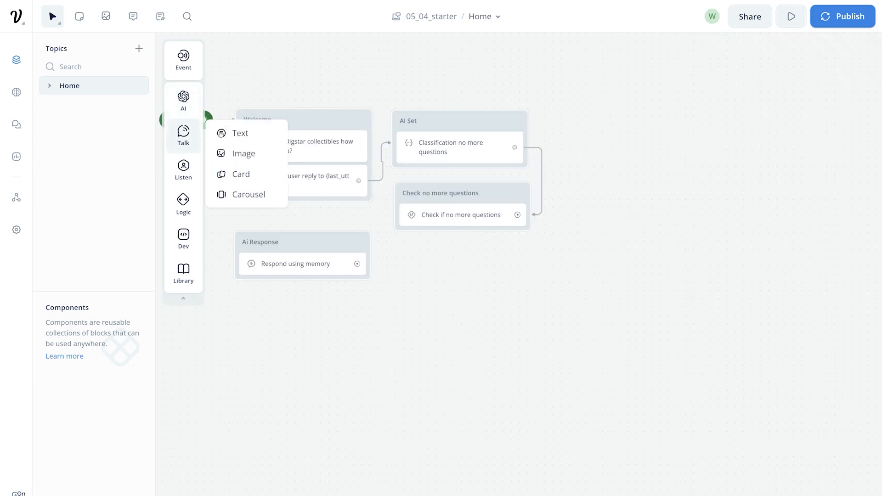
drag(264, 135, 616, 190)
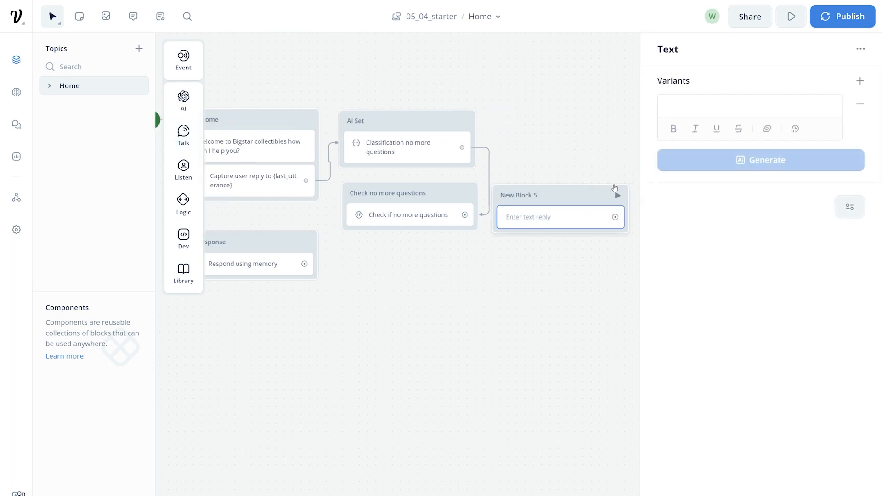
drag(559, 194, 575, 160)
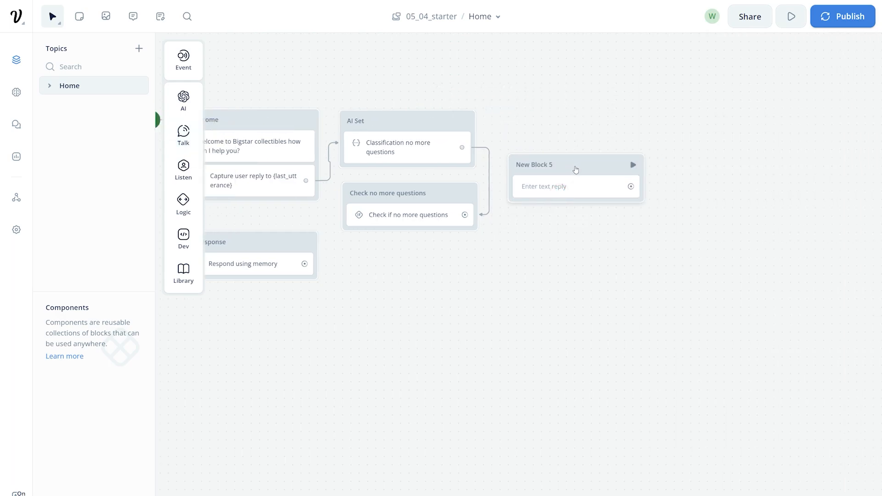
click(574, 174)
click(699, 102)
text(T)
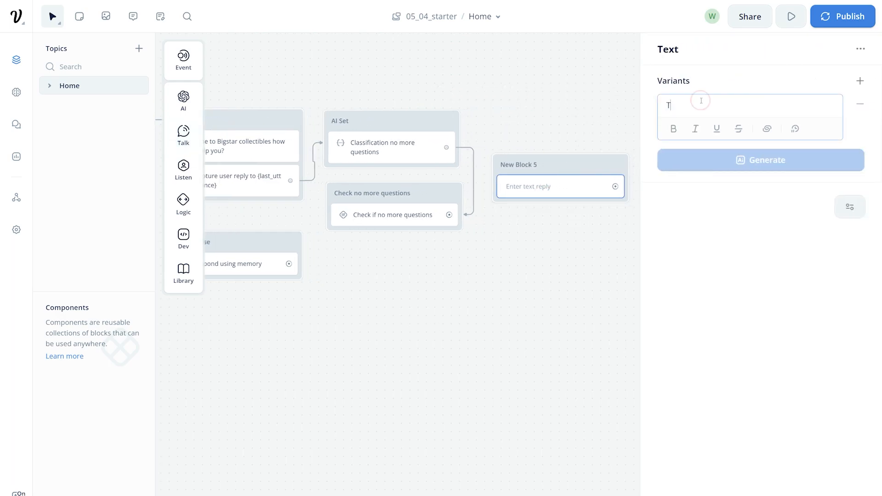
text(hanks for coming, have a good day!)
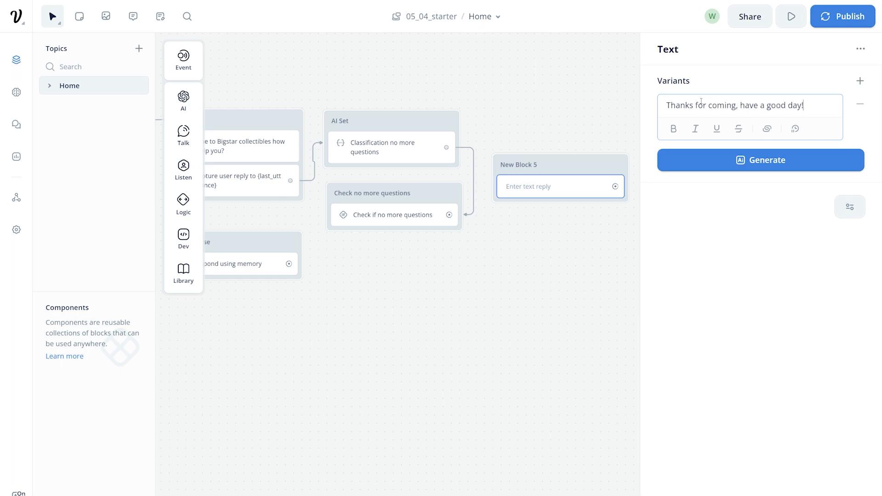
Step: Rename the new Text block "Goodbye" and connect the "Check if no more questions" path to it
click(531, 166)
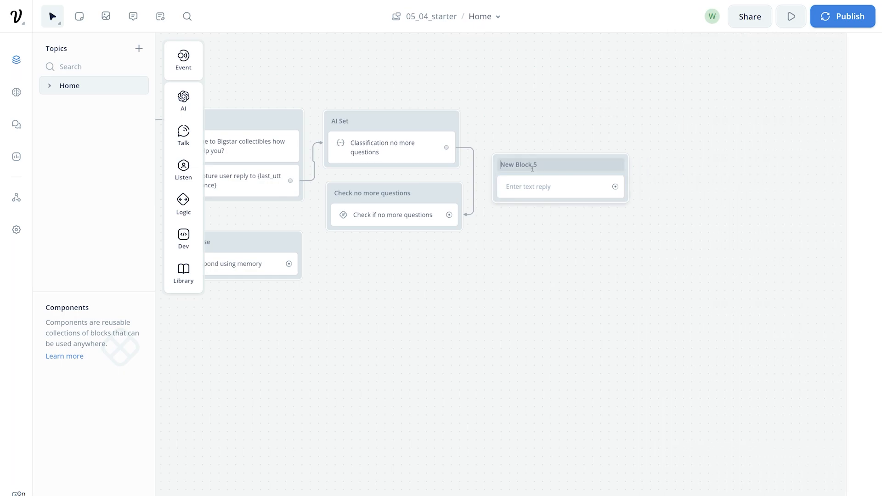
text(Goodbye)
click(472, 239)
drag(448, 214, 497, 185)
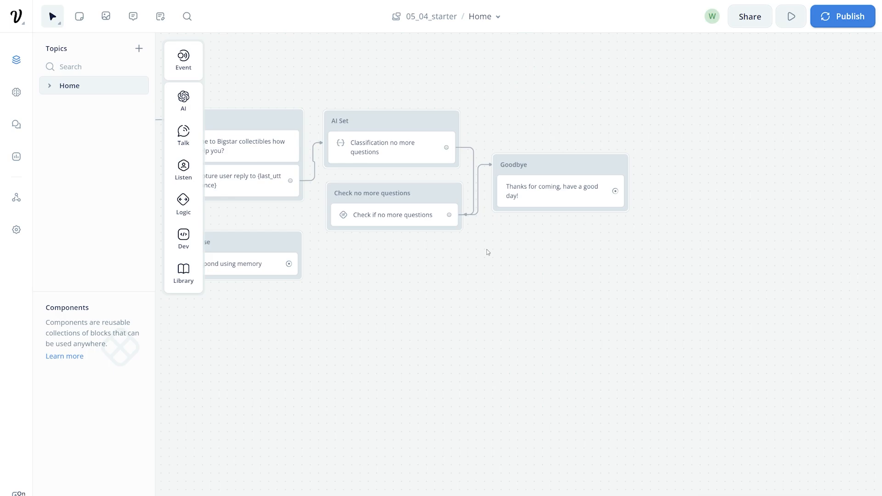
Step: Add a no-match Else path to the Condition step and route it through AI Response back to the Capture user reply step
click(430, 217)
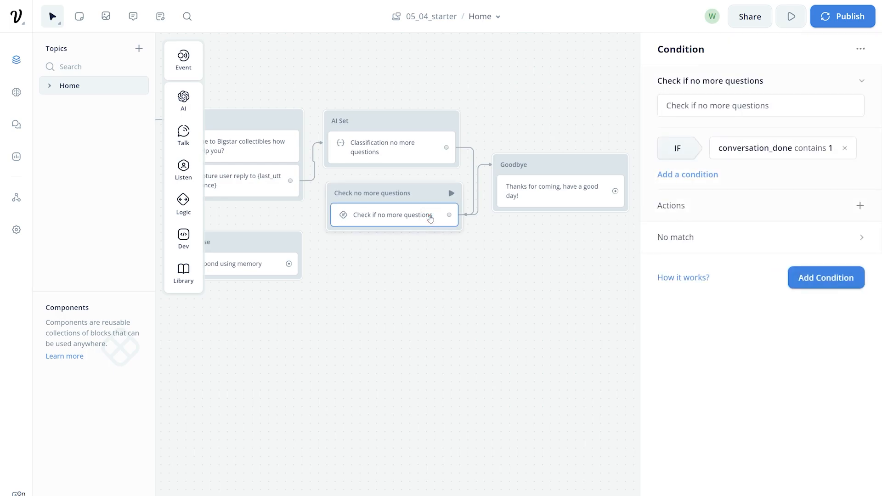
click(706, 237)
click(861, 84)
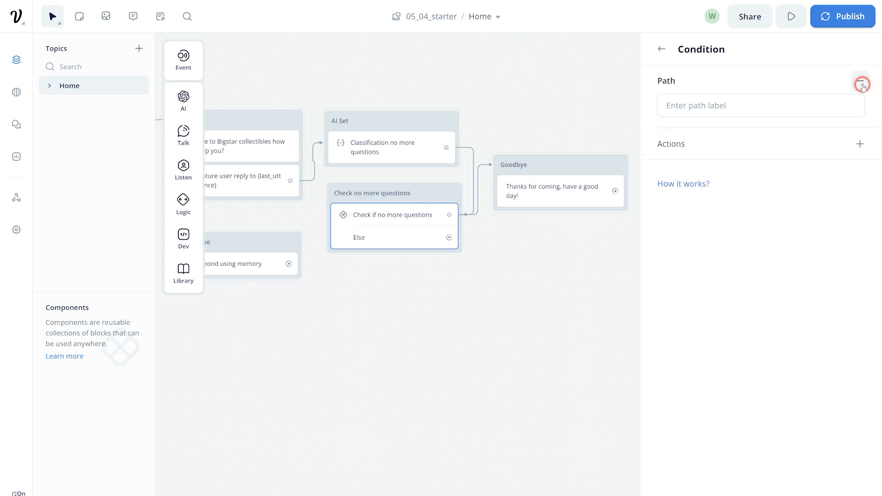
drag(448, 237, 293, 266)
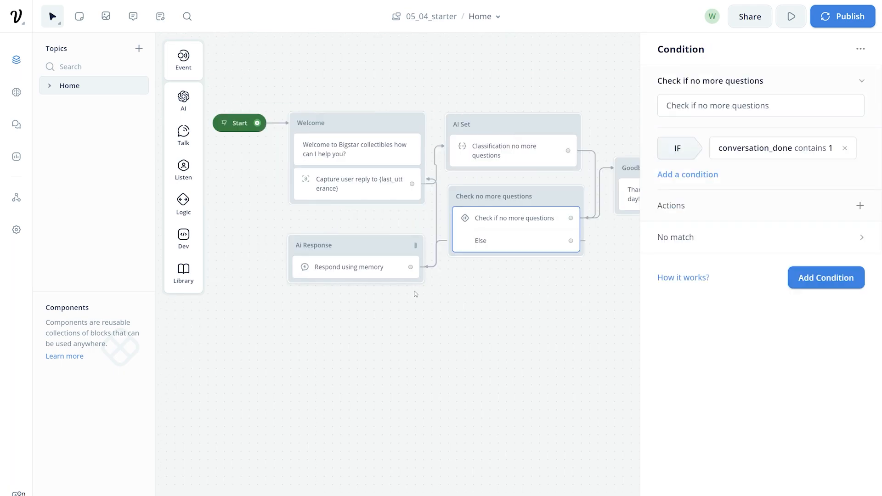
drag(410, 267, 292, 189)
Step: Merge the Condition step into the AI Set block below the classification step, and reposition the AI Response block below Welcome
drag(494, 218, 496, 168)
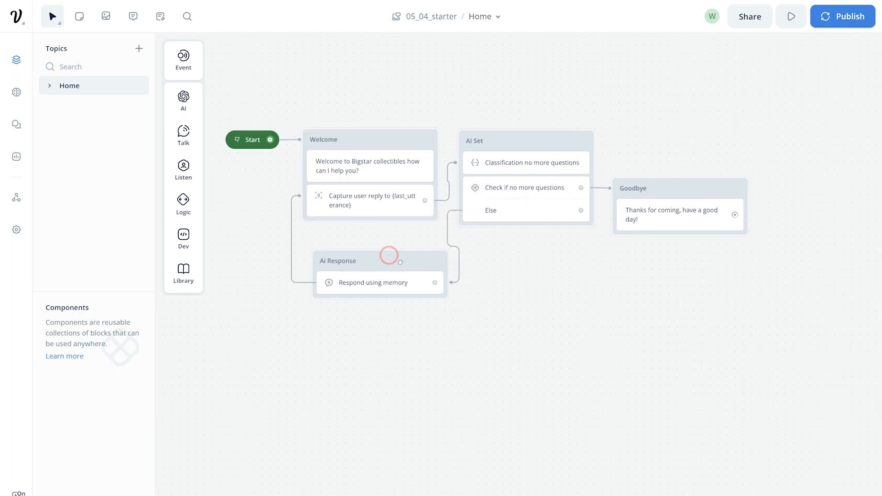
drag(388, 254, 396, 266)
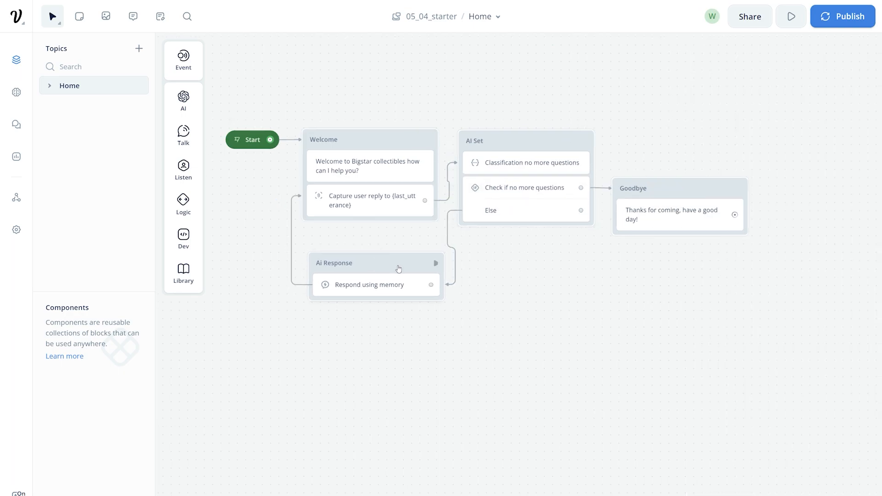
click(517, 332)
Step: Run a prototype test of the assistant and send it the message "Hi can I learn more about Rex"
click(791, 16)
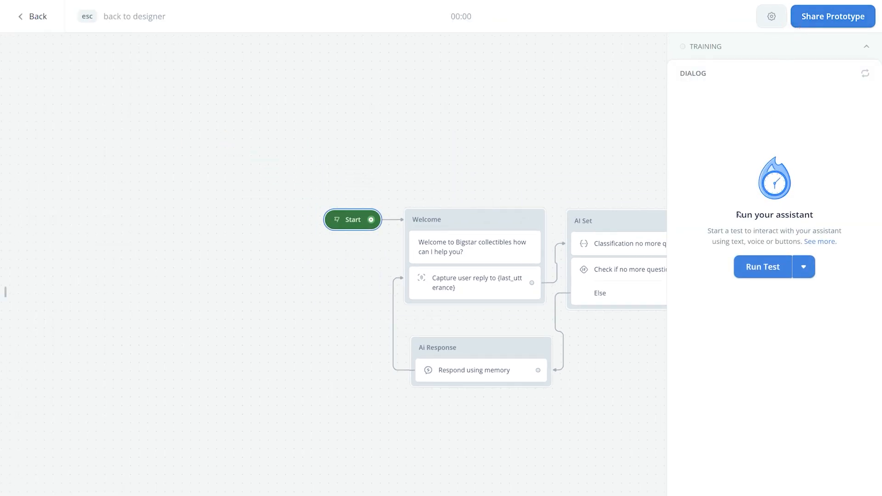
click(762, 266)
click(711, 477)
text(Hi can I)
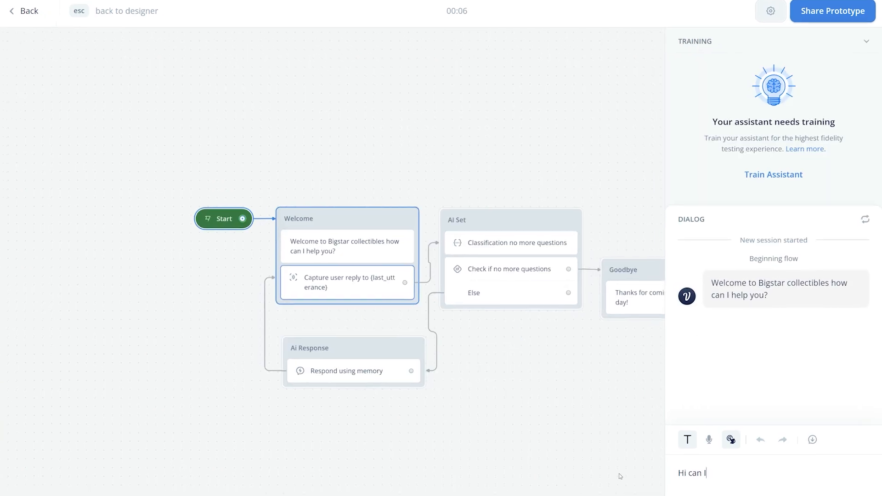
text( learn more about Rex)
key(Return)
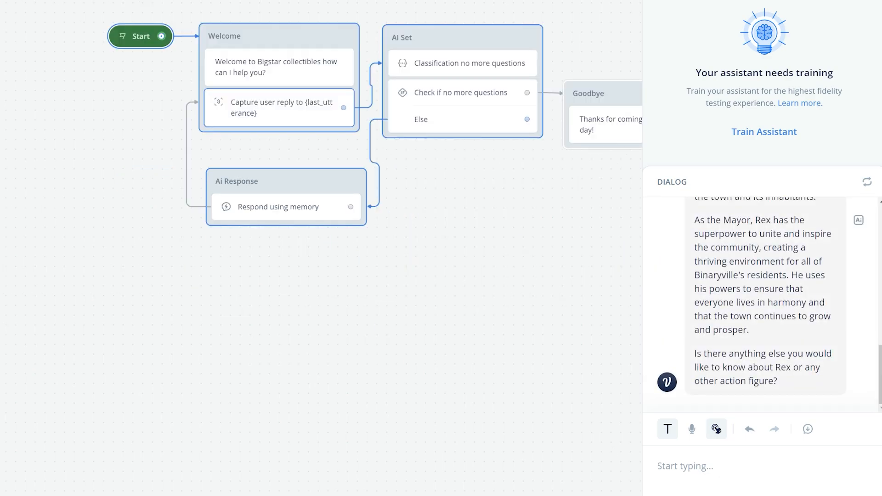
Step: Review the assistant's reply about Rex and answer "No I don't have anymore questions" to test the goodbye path
scroll(740, 315, up, 5)
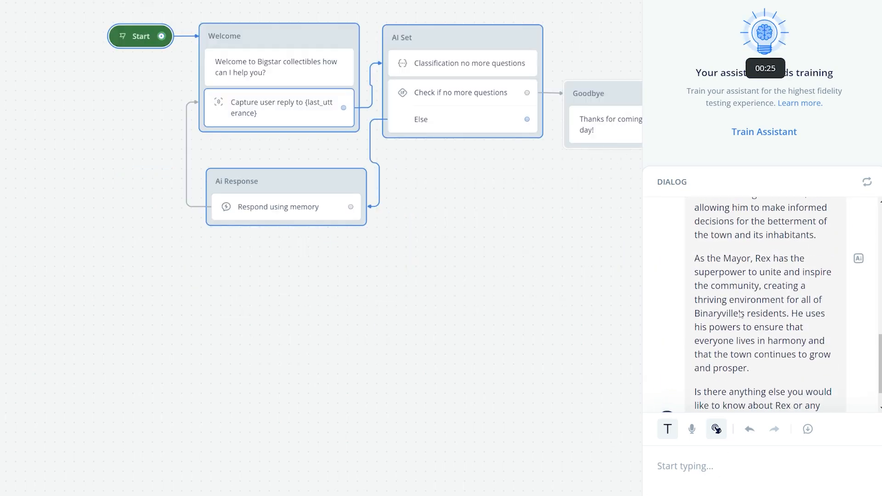
scroll(740, 315, down, 5)
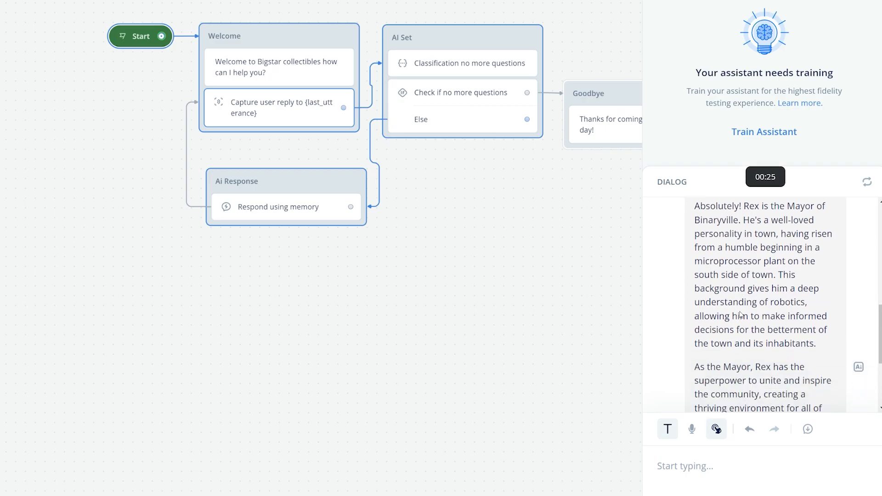
click(722, 478)
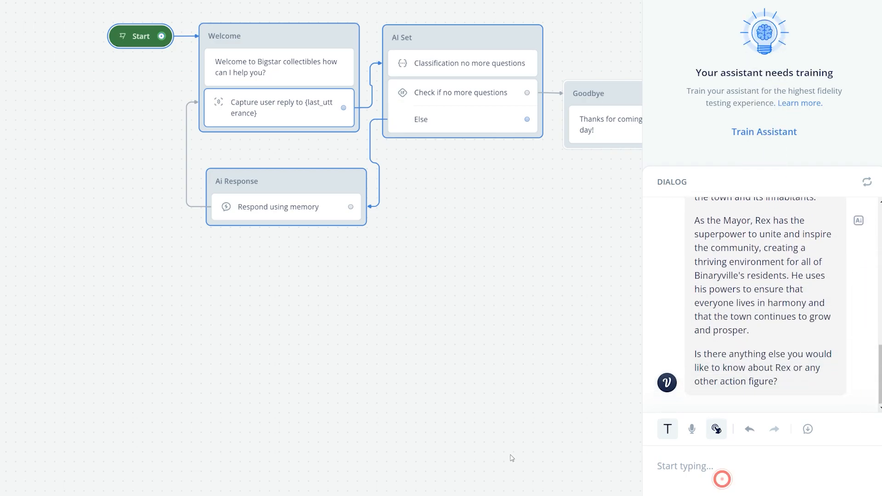
text(No I don't have anymore questions)
key(Return)
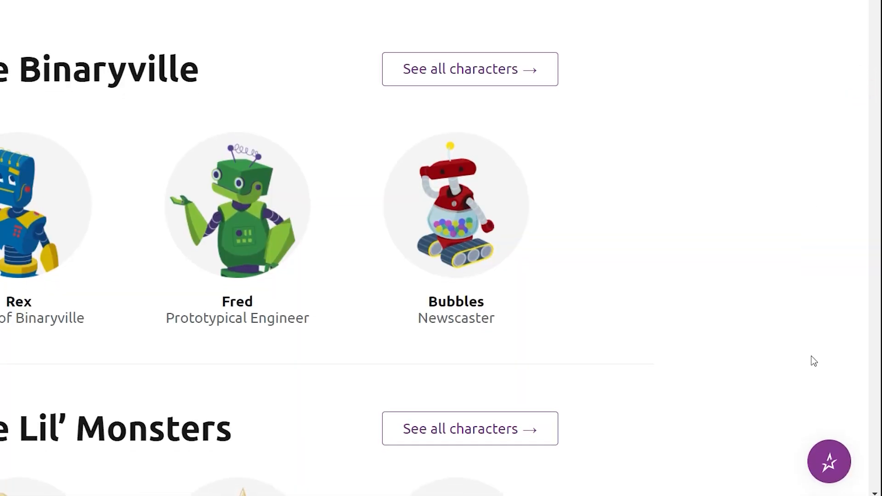
Step: On the Big Star Collectibles website, open the BinaryVille Assistant chat and send "Tell me more about Rex"
click(829, 468)
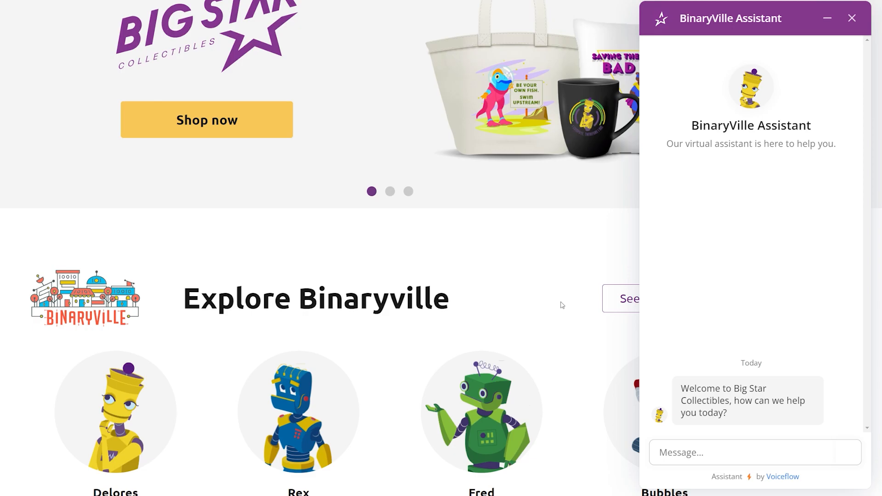
text(Tell me more about Rex)
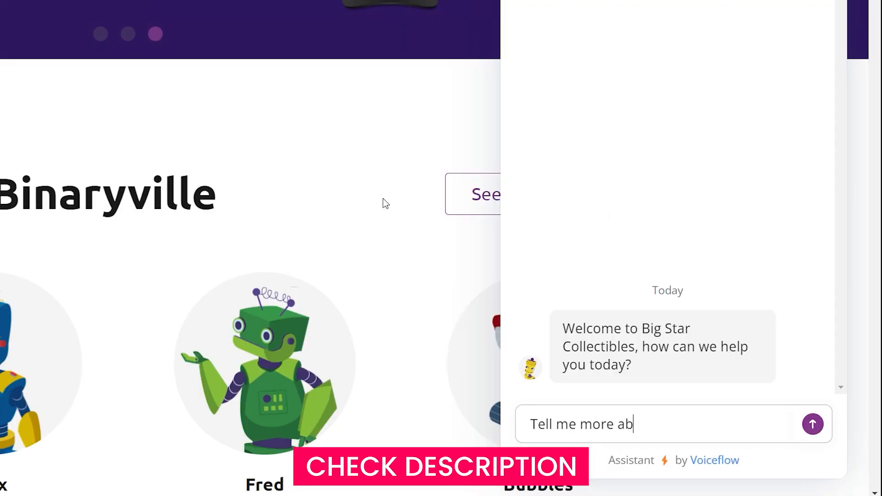
key(Return)
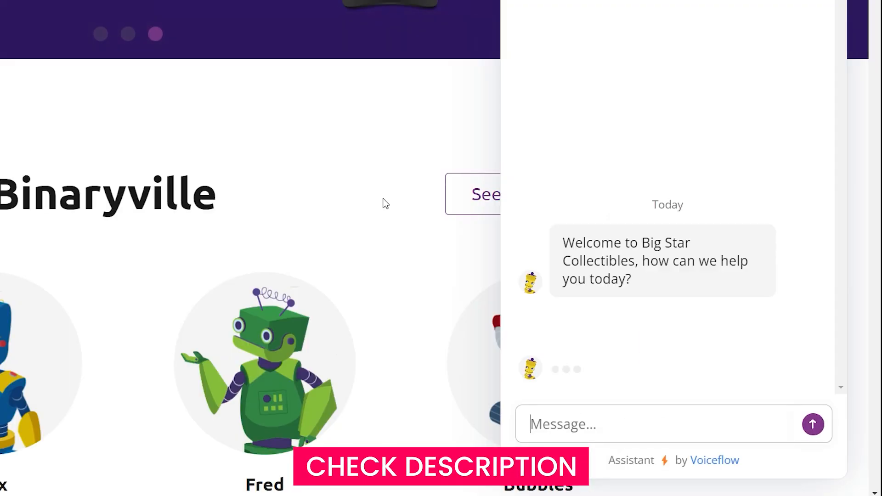